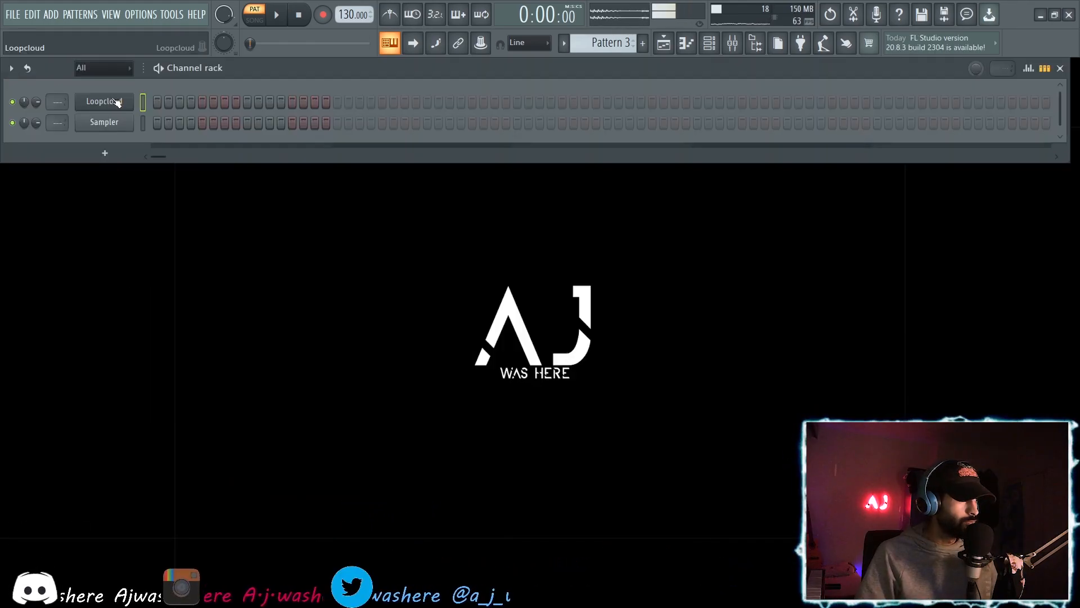
Open the Loopcloud app from its plugin in the channel rack and connect it to the DAW.
{"action": "left_click", "coordinate": [116, 102]}
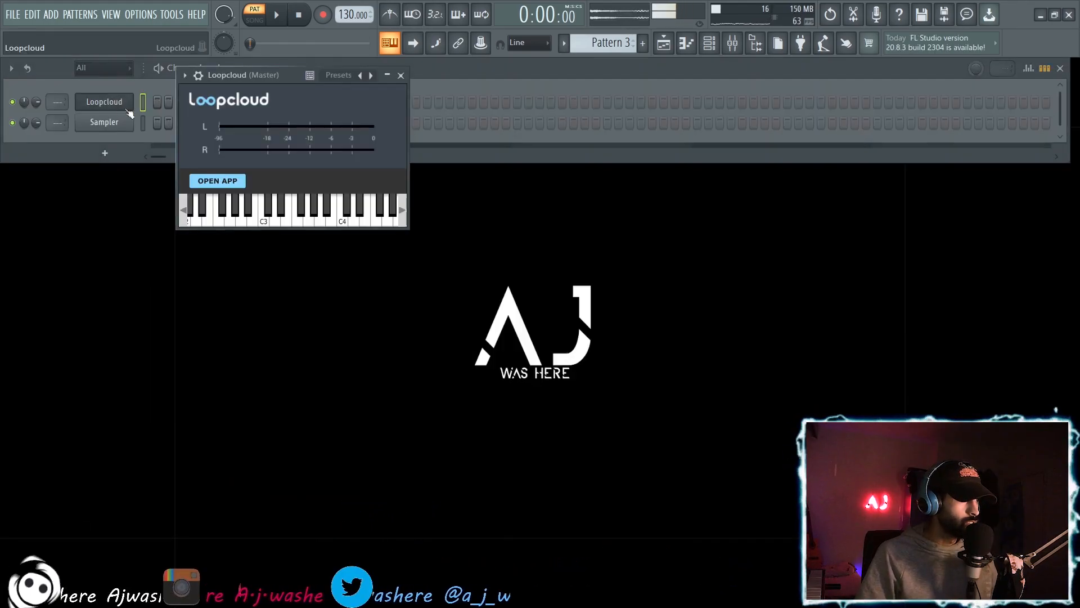
{"action": "left_click", "coordinate": [220, 181]}
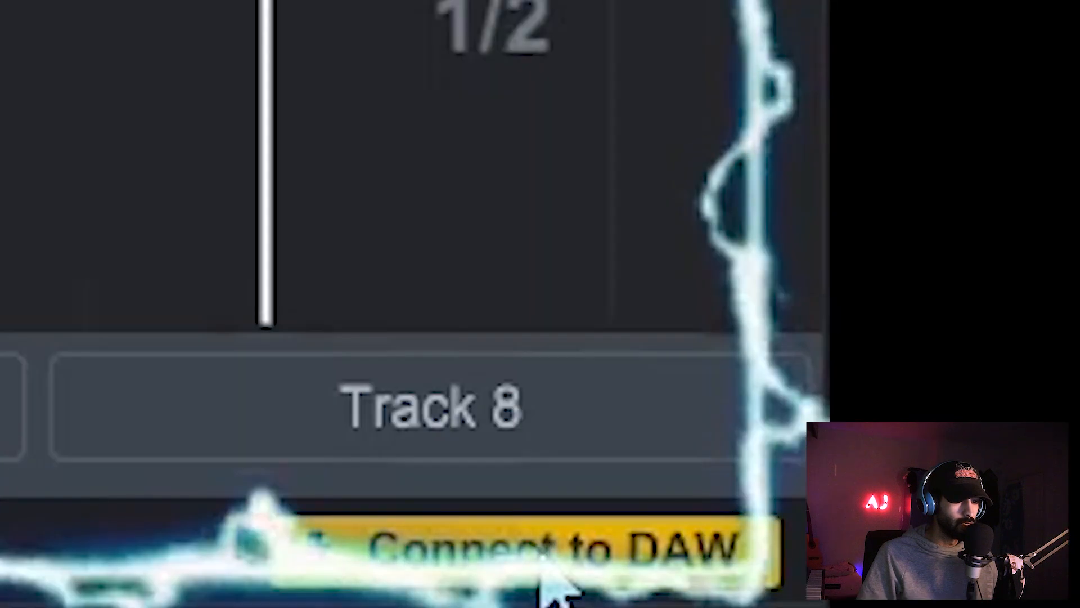
{"action": "left_click", "coordinate": [1038, 598]}
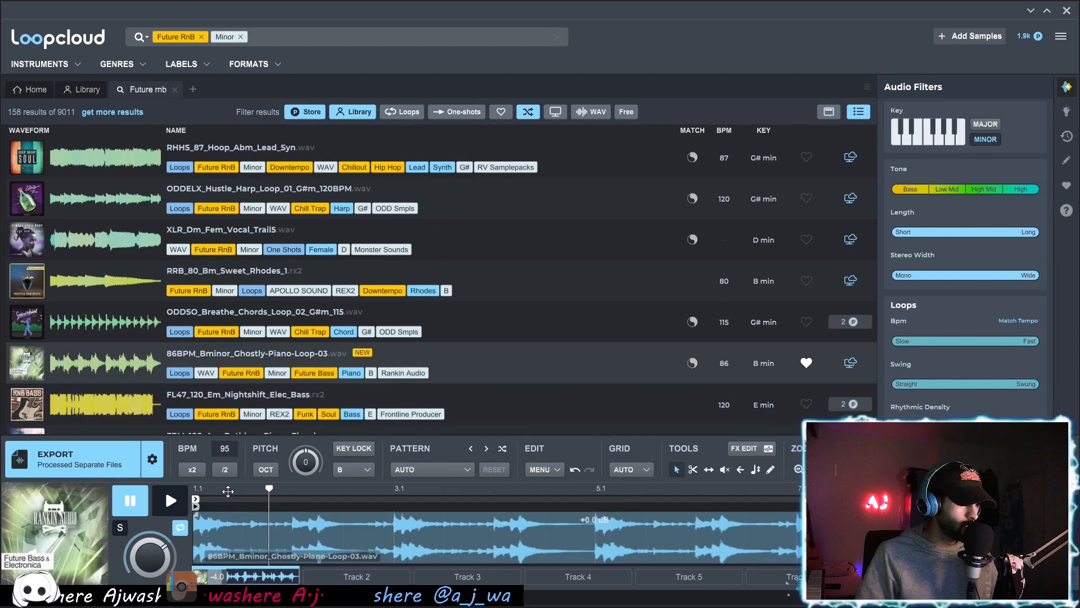
Return the playhead to the start and find harmonic matches for the 86BPM_Bminor_Ghostly-Piano-Loop-03 sample.
{"action": "left_click", "coordinate": [195, 490]}
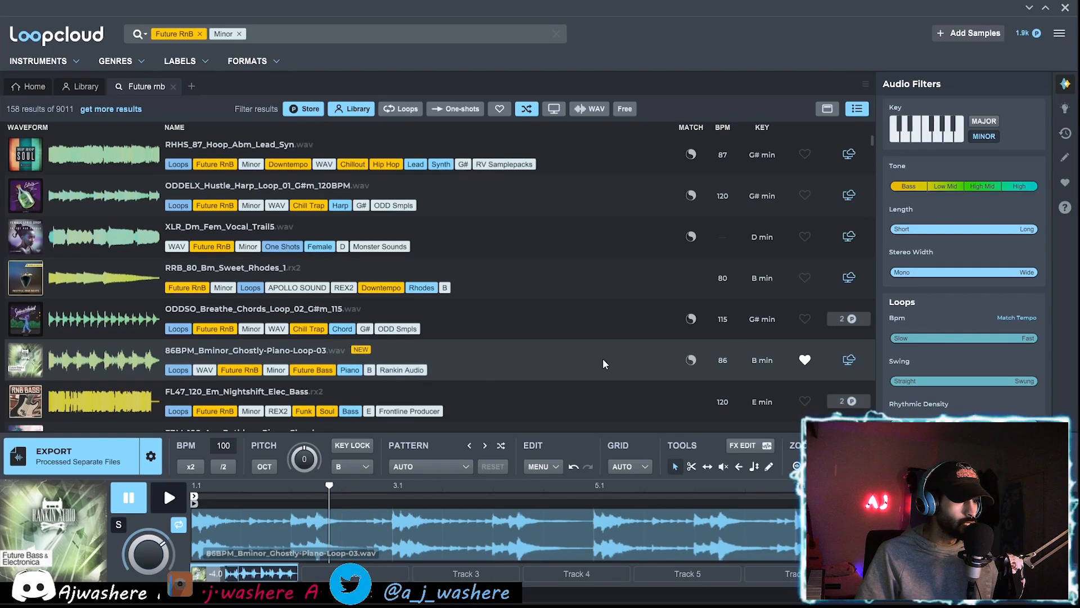
{"action": "left_click", "coordinate": [690, 360]}
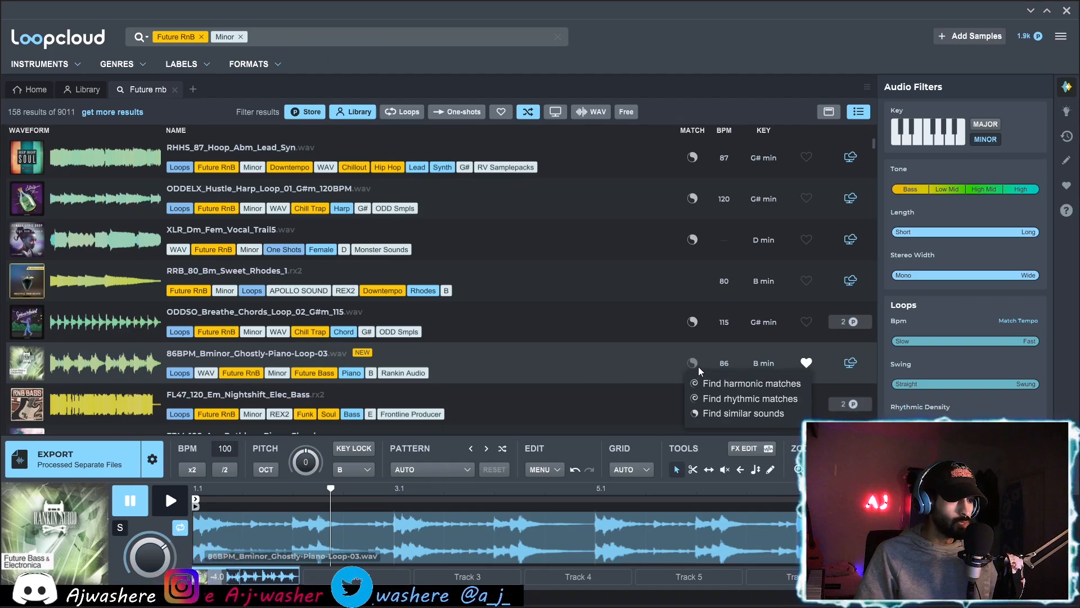
{"action": "left_click", "coordinate": [734, 384]}
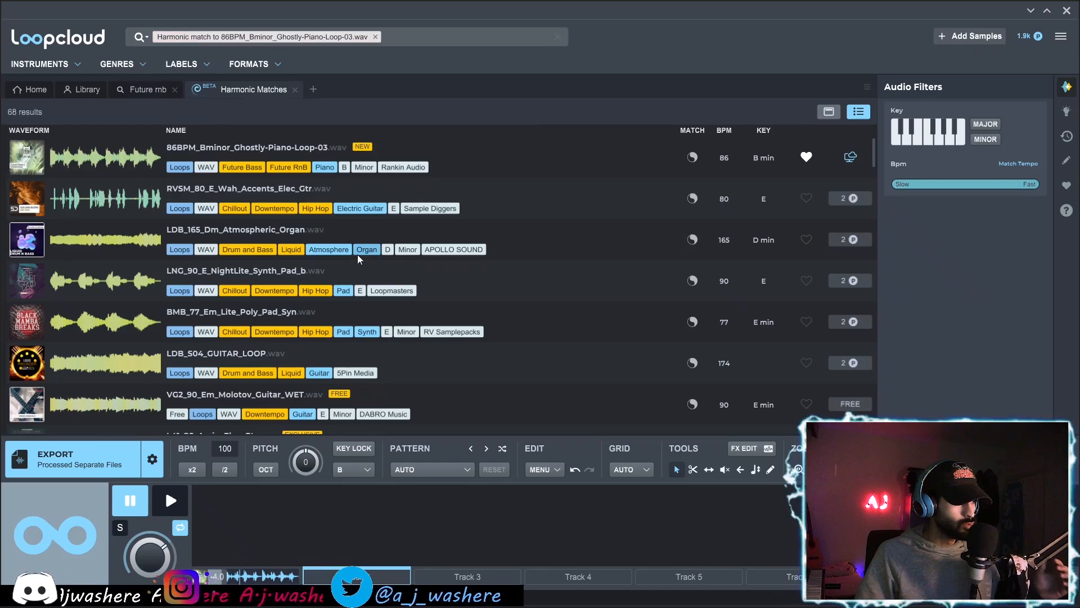
Audition the LDB_165_Dm_Atmospheric_Organ, LNG_90_E_NightLite_Synth_Pad_b and EVU_90_Gm_Lonely_Pad samples against the piano loop.
{"action": "left_click", "coordinate": [110, 244]}
{"action": "key", "text": "space"}
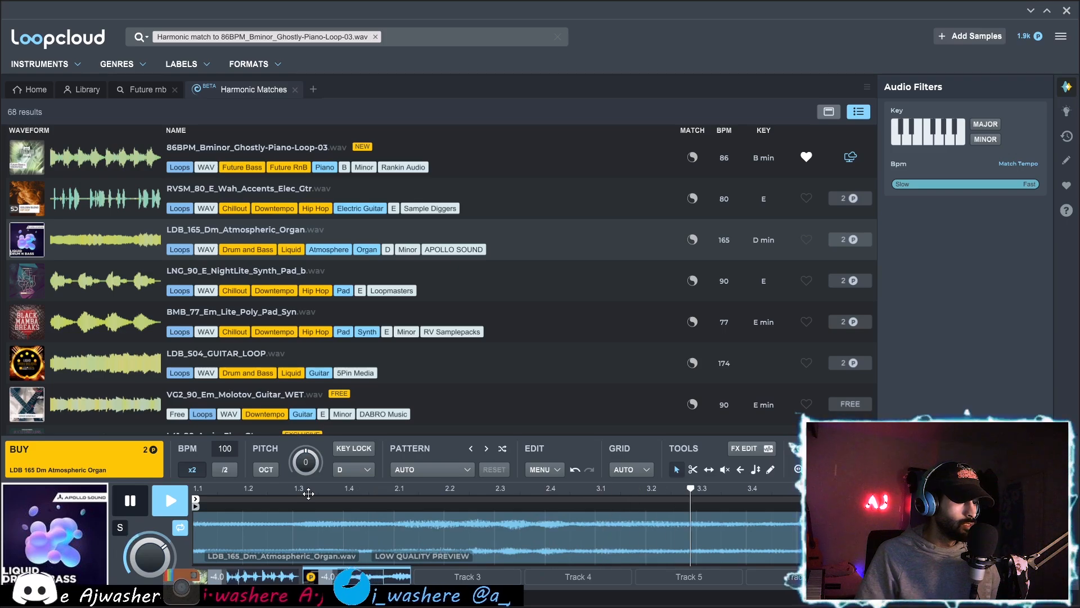
{"action": "left_click", "coordinate": [124, 289]}
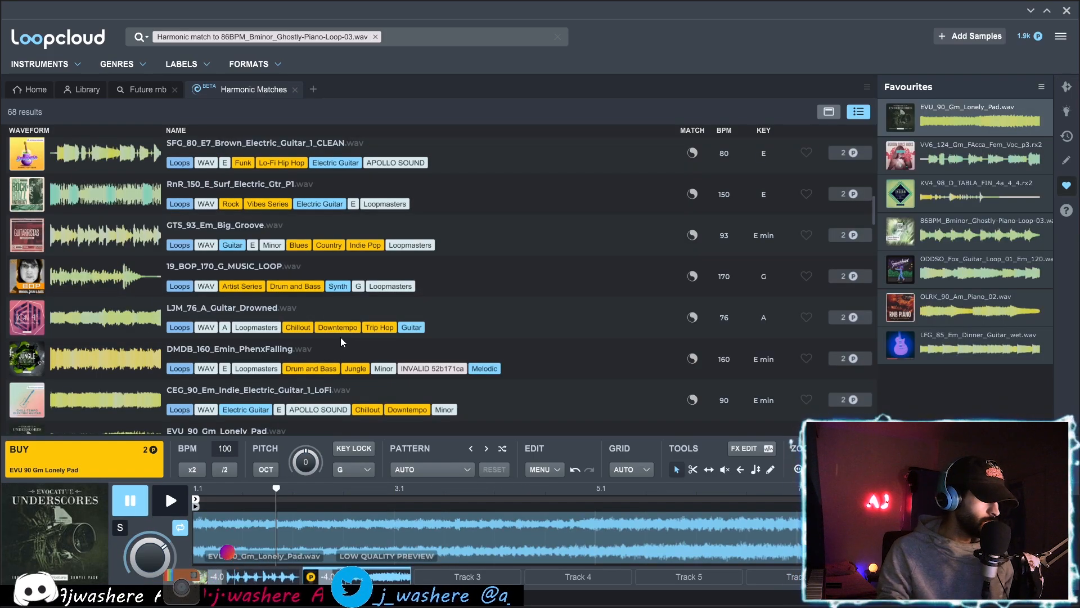
{"action": "key", "text": "space"}
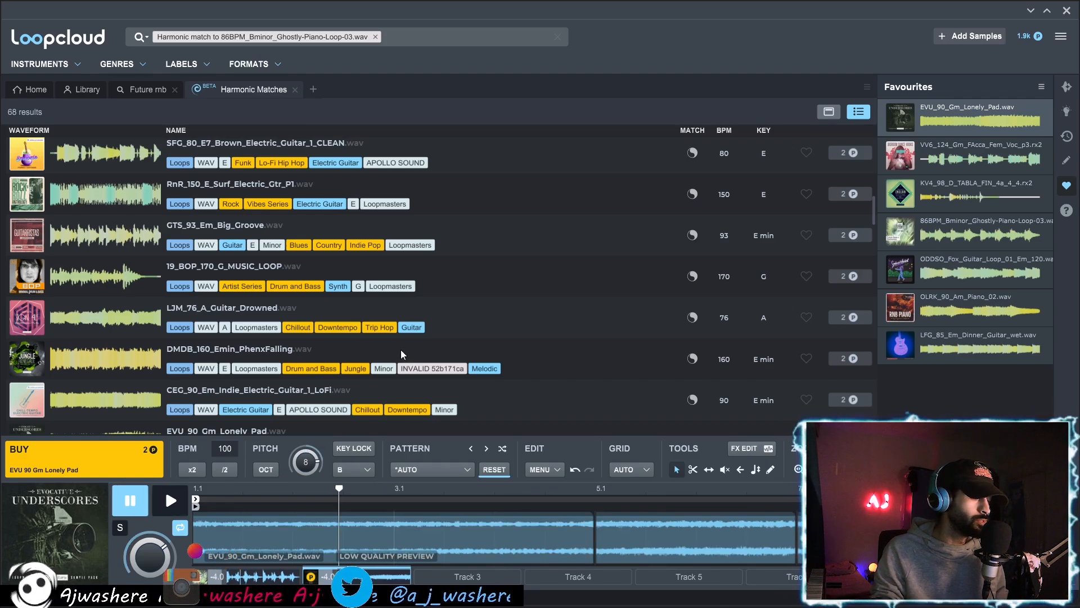
Clear the harmonic match search and search for samples tagged Drum, limited to loops.
{"action": "left_click", "coordinate": [693, 235]}
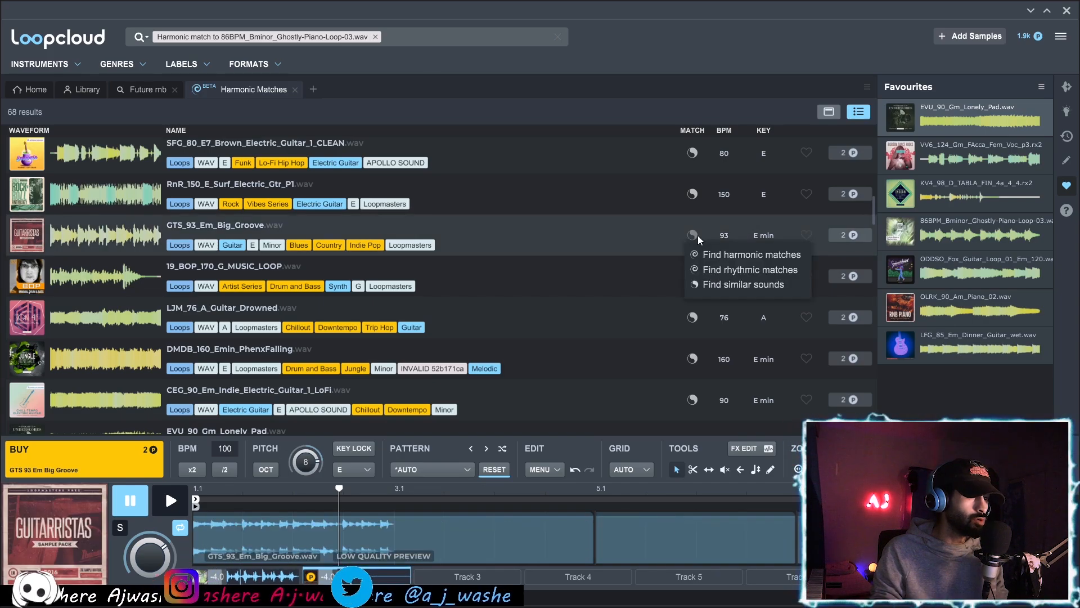
{"action": "left_click", "coordinate": [375, 37]}
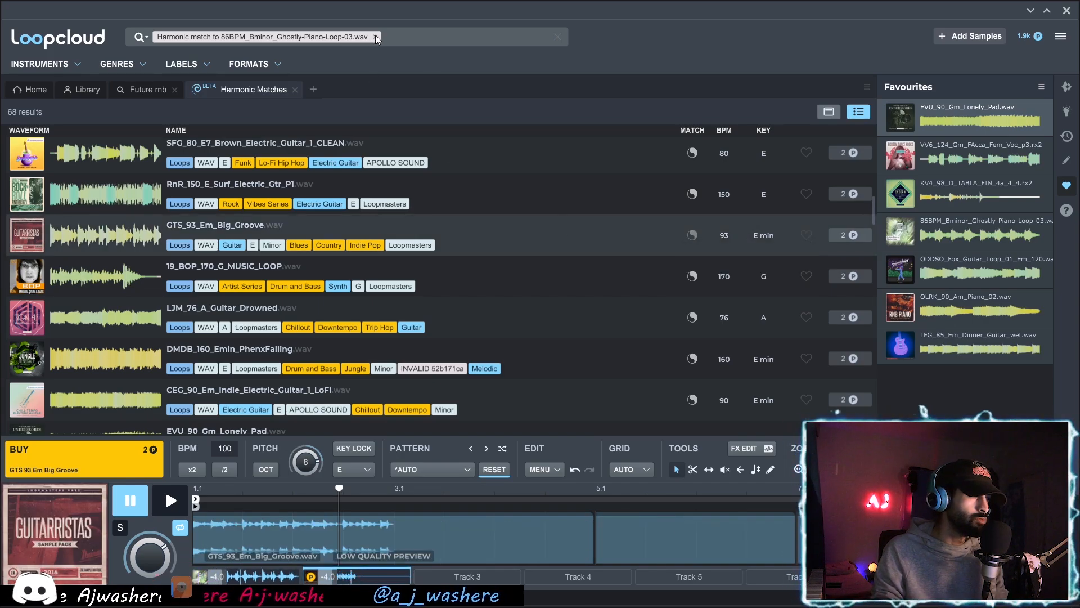
{"action": "left_click", "coordinate": [285, 39]}
{"action": "type", "text": "drum"}
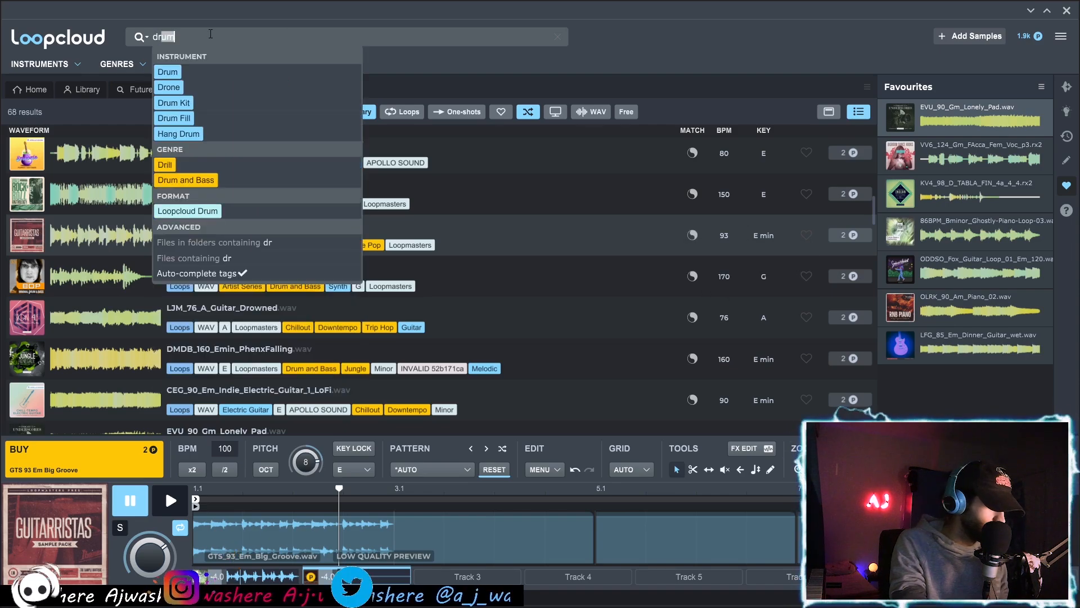
{"action": "key", "text": "Return"}
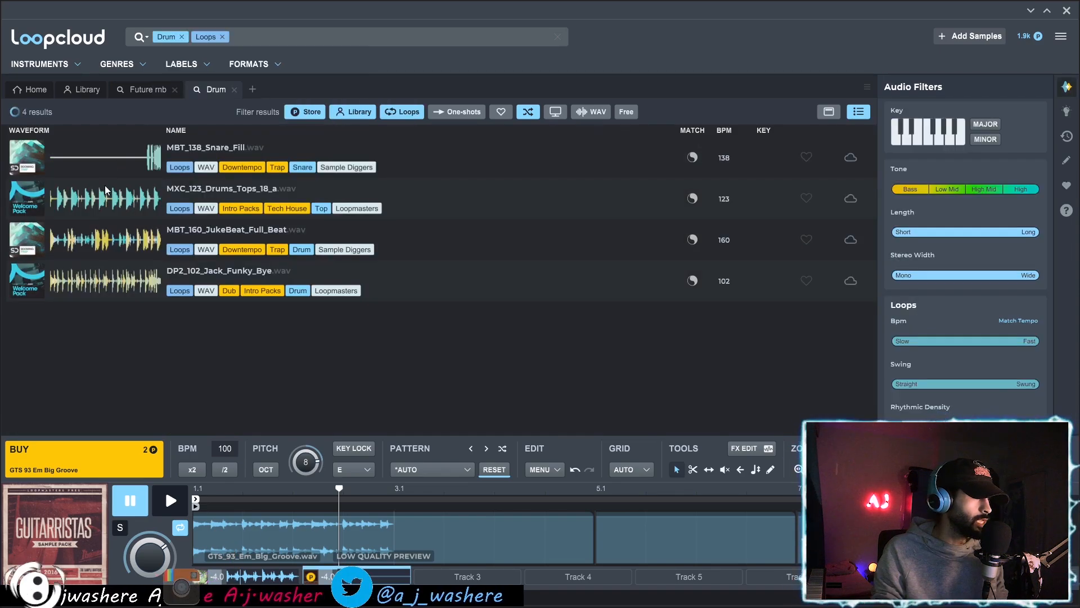
Audition the MBT_160_JukeBeat_Full_Beat loop and find rhythmic matches for it.
{"action": "left_click", "coordinate": [148, 250]}
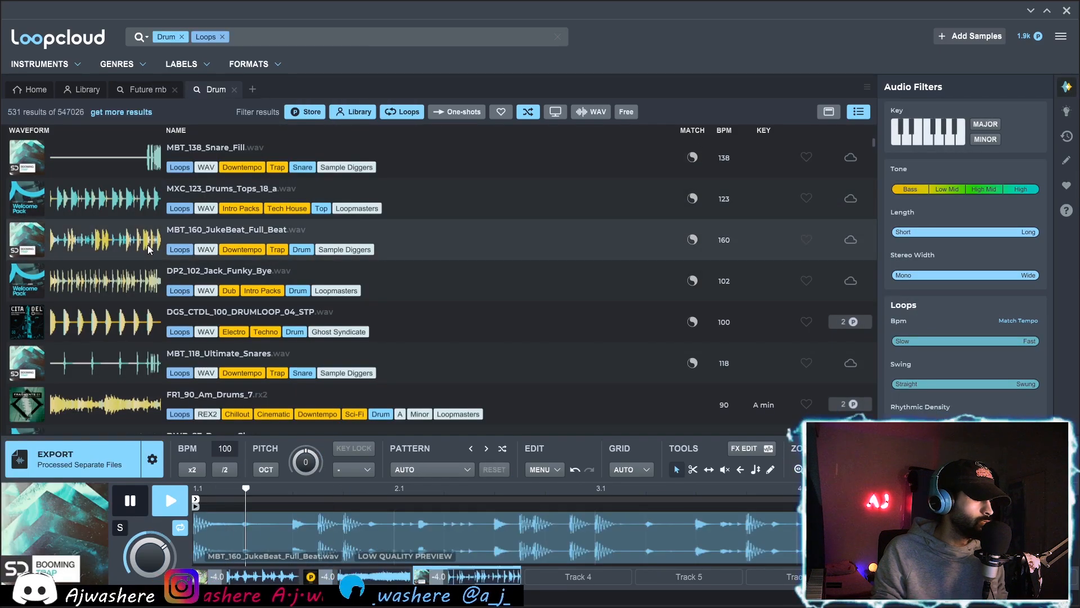
{"action": "key", "text": "space"}
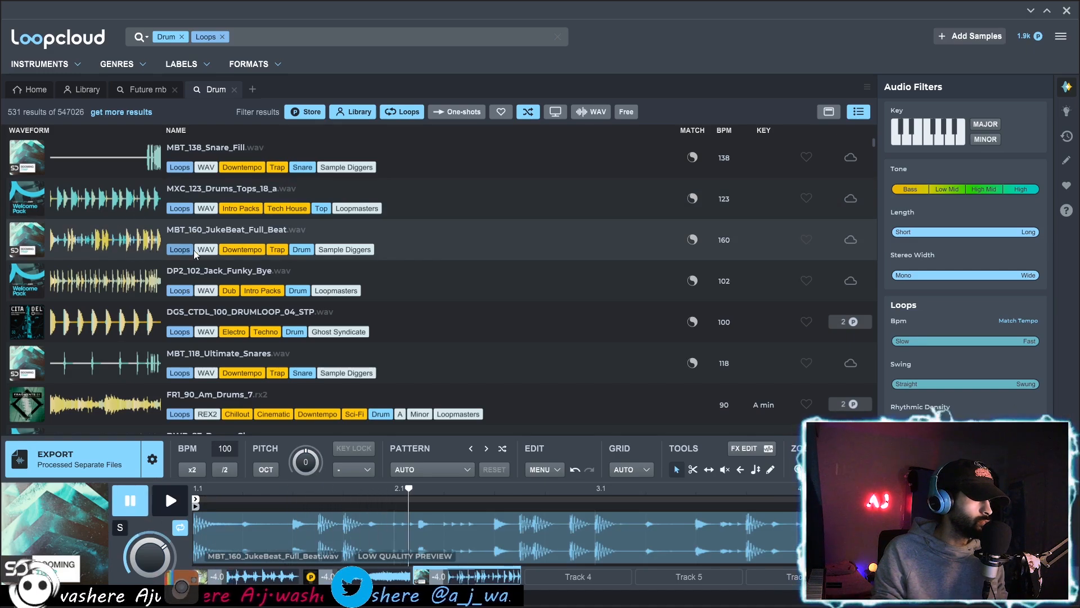
{"action": "left_click", "coordinate": [691, 240]}
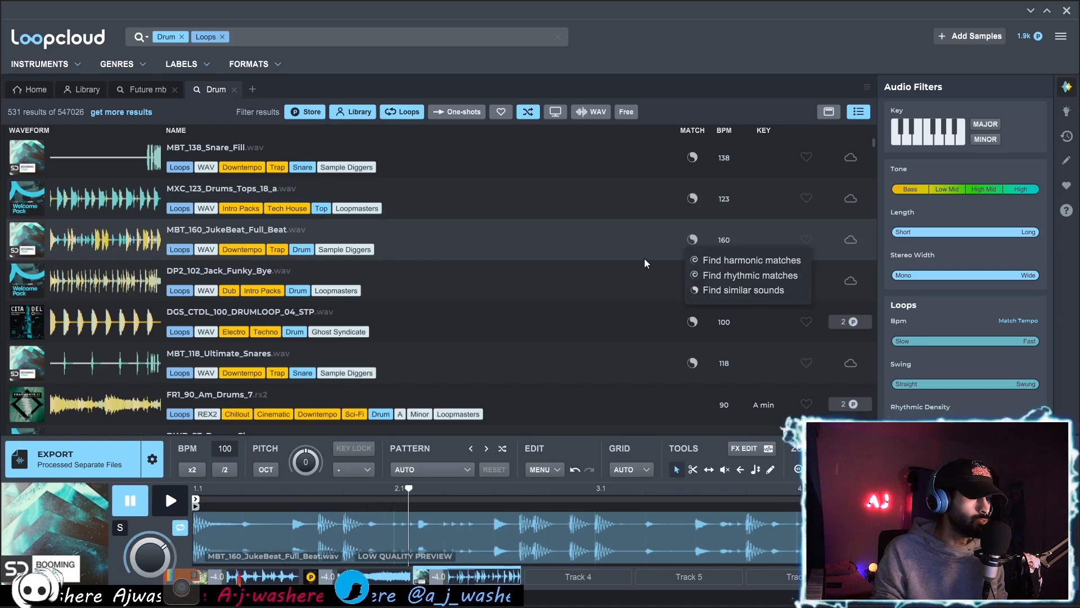
{"action": "left_click", "coordinate": [735, 275]}
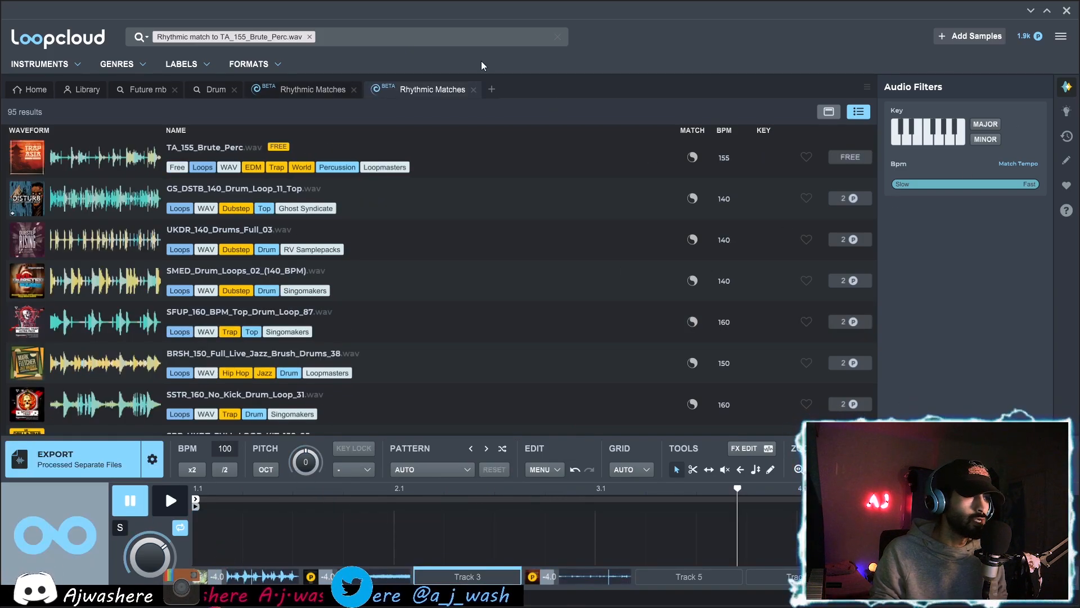
Clear the rhythmic match search for TA_155_Brute_Perc and look through the loop and one-shot audio filters.
{"action": "left_click", "coordinate": [310, 37]}
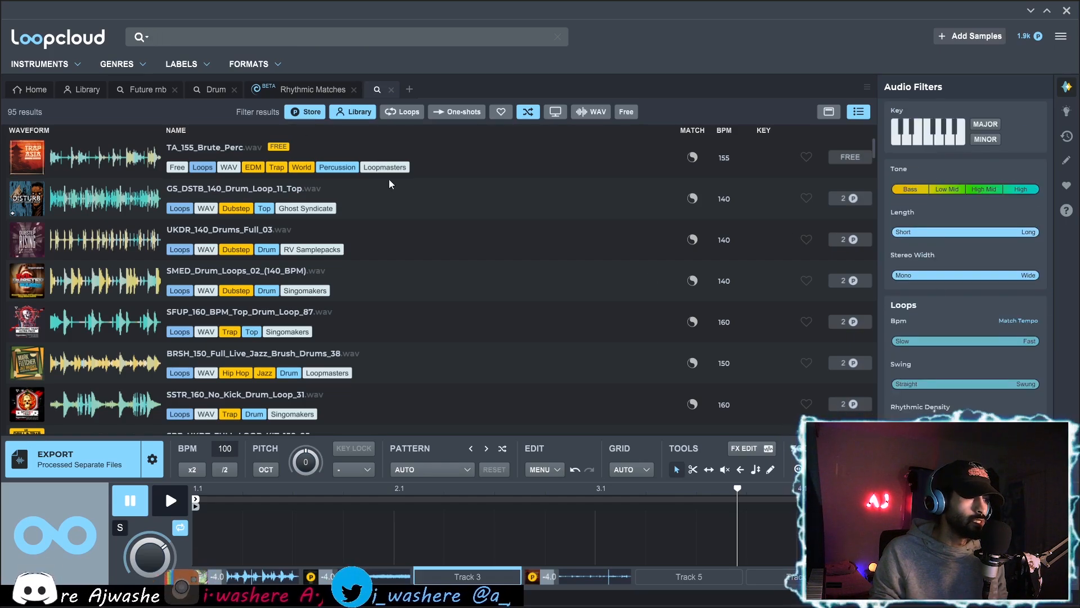
{"action": "left_click", "coordinate": [220, 38]}
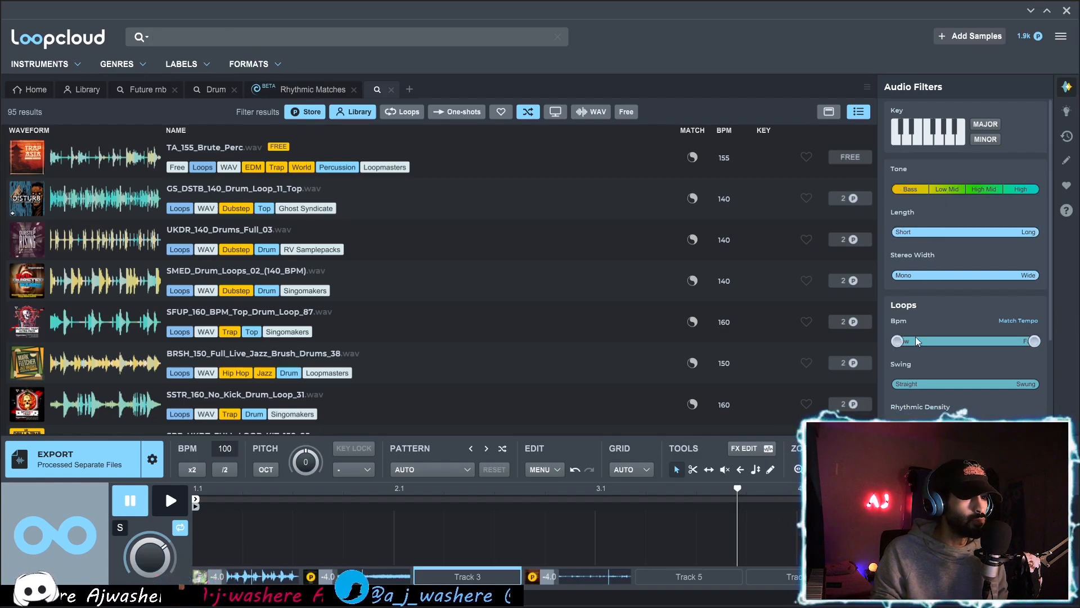
{"action": "scroll", "coordinate": [912, 338], "scroll_direction": "down", "scroll_amount": 3}
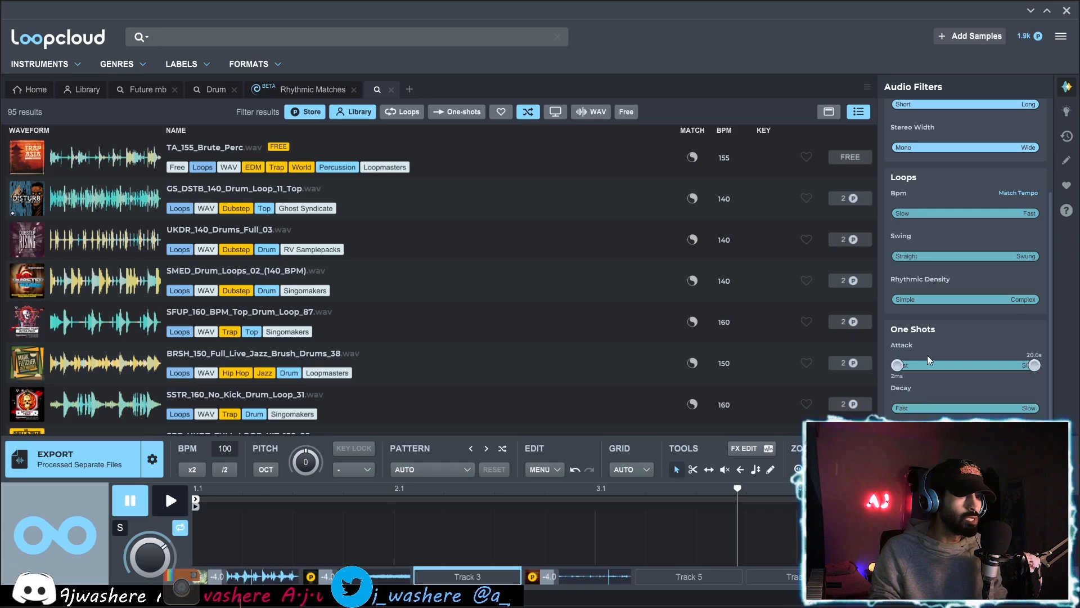
{"action": "scroll", "coordinate": [908, 382], "scroll_direction": "up", "scroll_amount": 3}
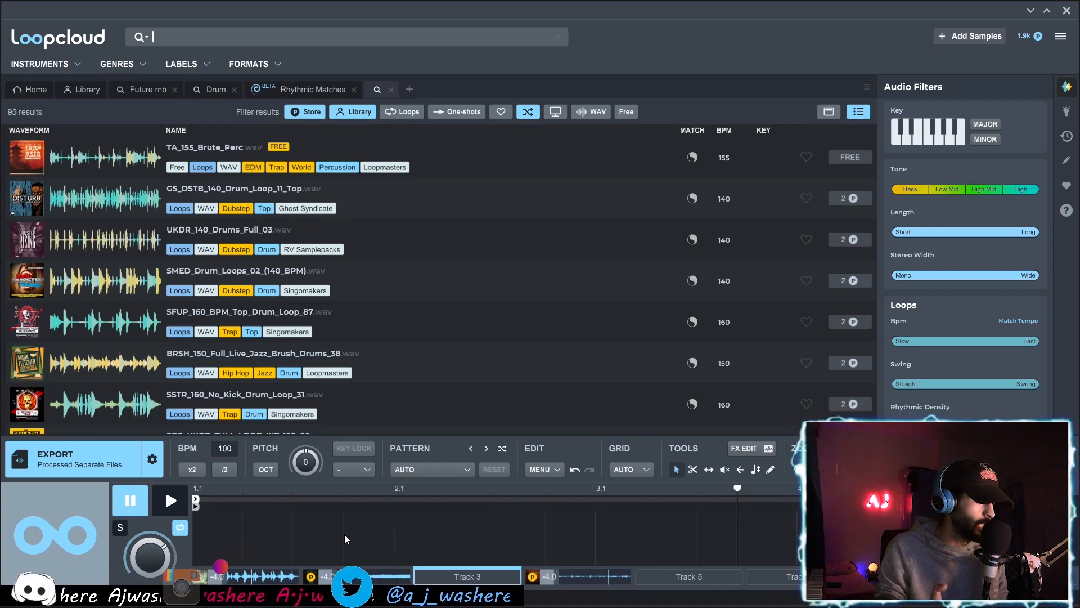
{"action": "key", "text": "space"}
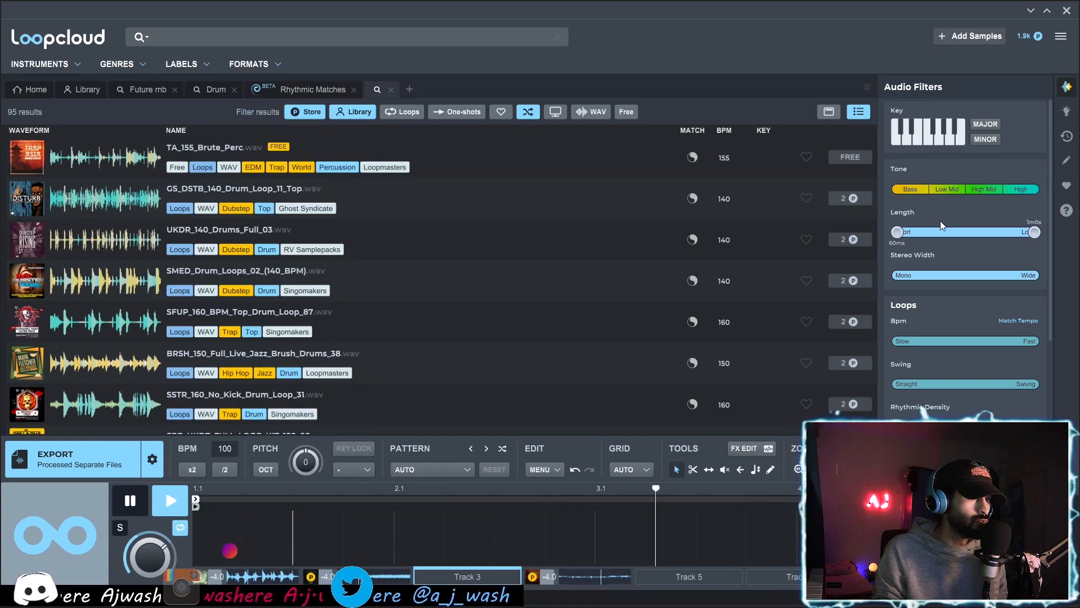
{"action": "key", "text": "space"}
Search for Acapella samples and restrict the results to minor keys.
{"action": "left_click", "coordinate": [297, 34]}
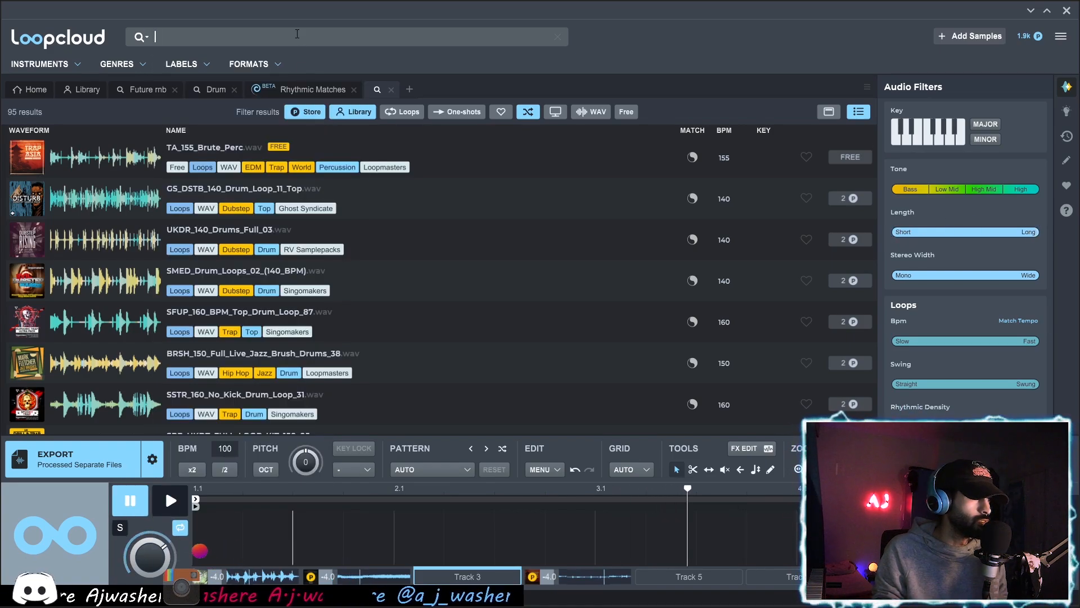
{"action": "type", "text": "acapella"}
{"action": "key", "text": "Return"}
{"action": "left_click", "coordinate": [982, 143]}
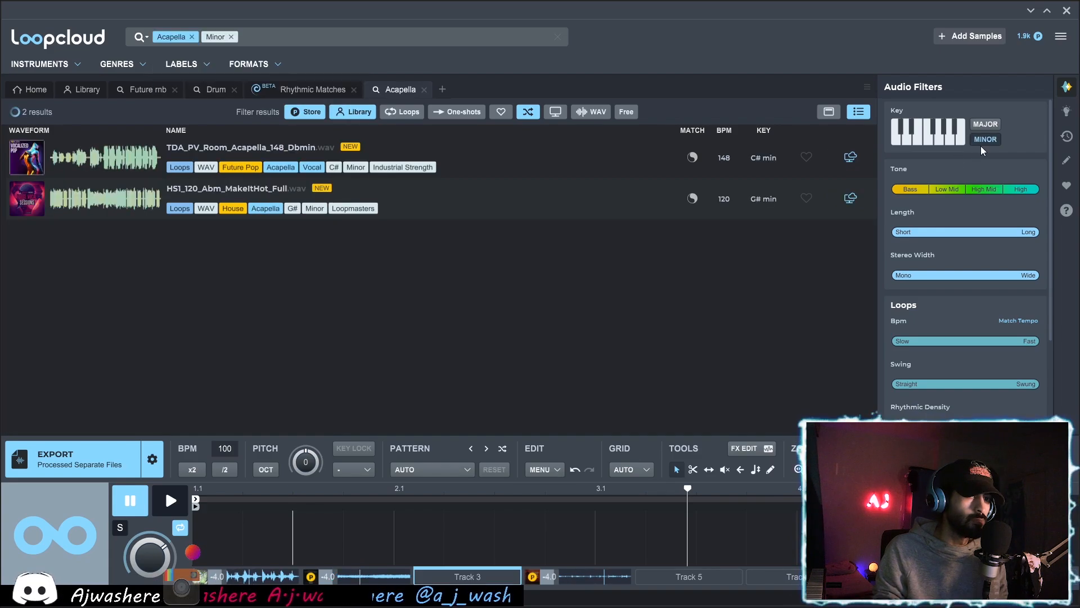
Limit the tone filter to 705 Hz - 2.2 kHz and browse the filtered acapella samples.
{"action": "left_click_drag", "start_coordinate": [1035, 189], "coordinate": [1000, 190]}
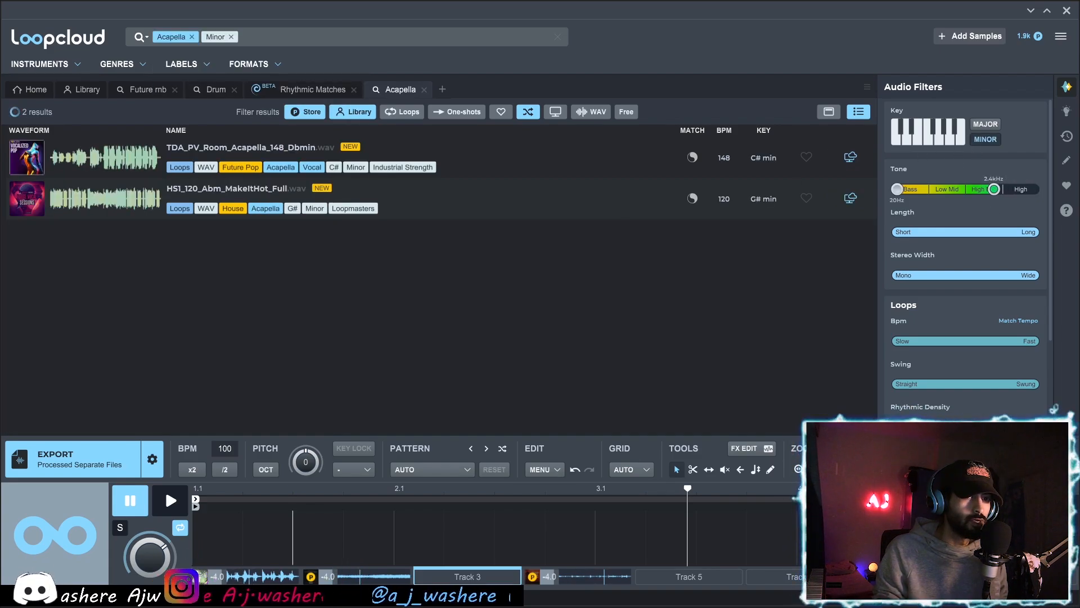
{"action": "left_click_drag", "start_coordinate": [897, 189], "coordinate": [947, 189]}
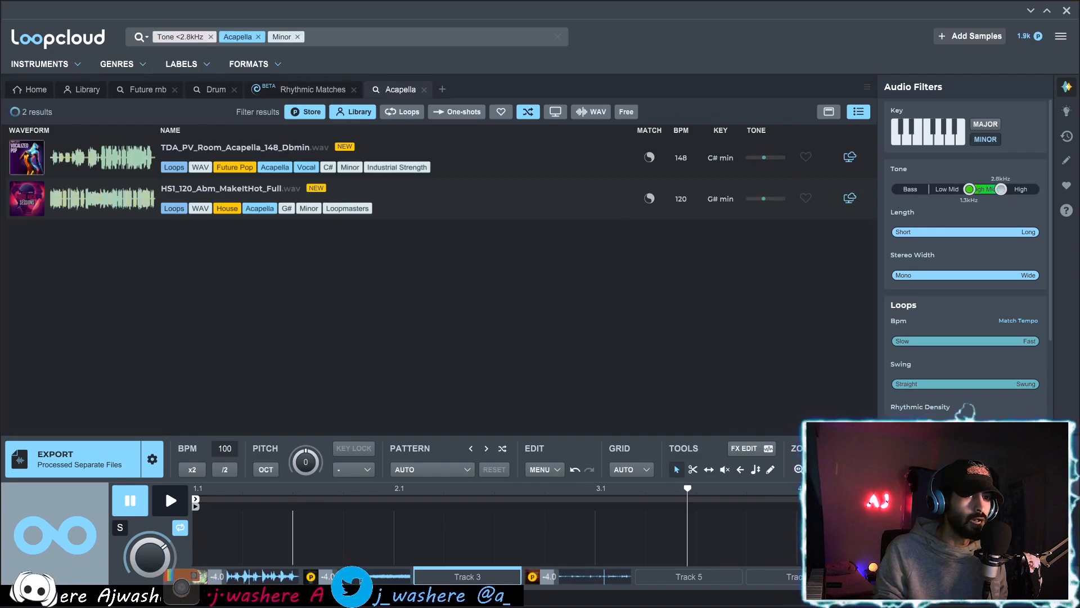
{"action": "scroll", "coordinate": [156, 270], "scroll_direction": "down", "scroll_amount": 5}
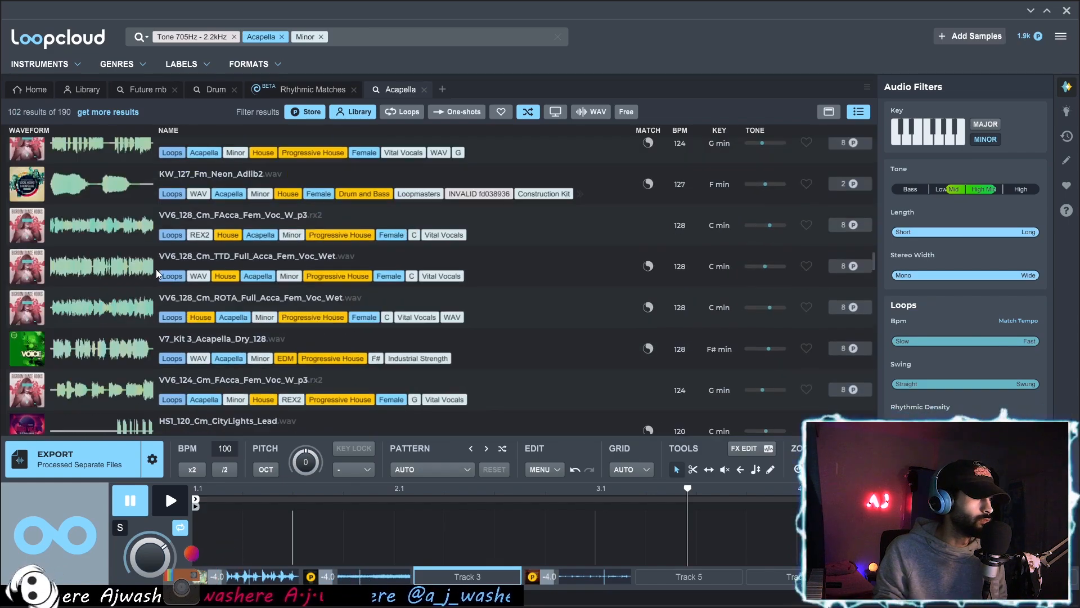
{"action": "scroll", "coordinate": [157, 269], "scroll_direction": "down", "scroll_amount": 6}
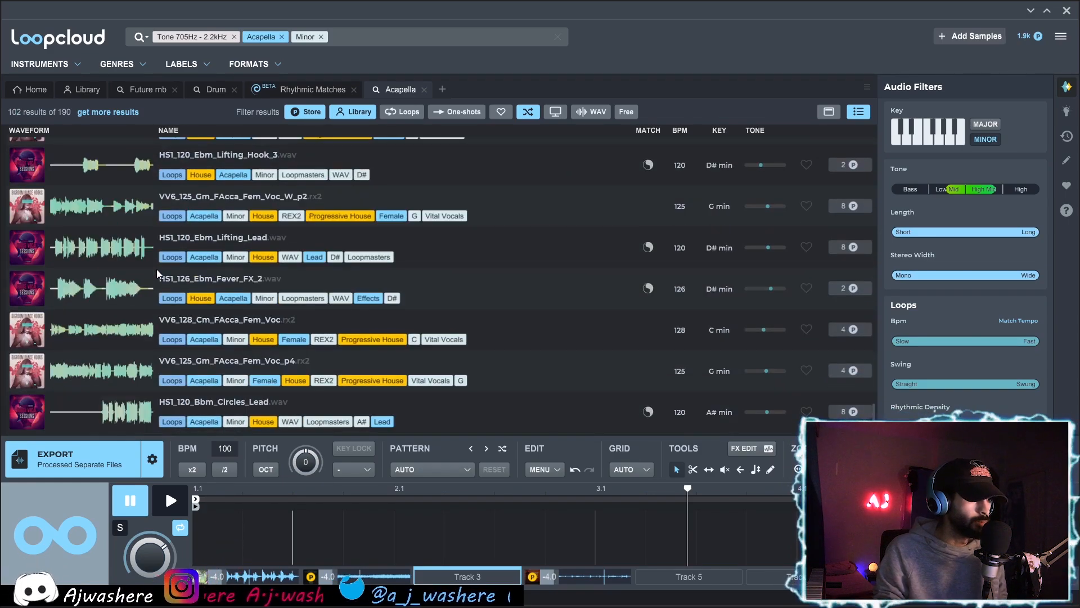
{"action": "scroll", "coordinate": [157, 269], "scroll_direction": "up", "scroll_amount": 10}
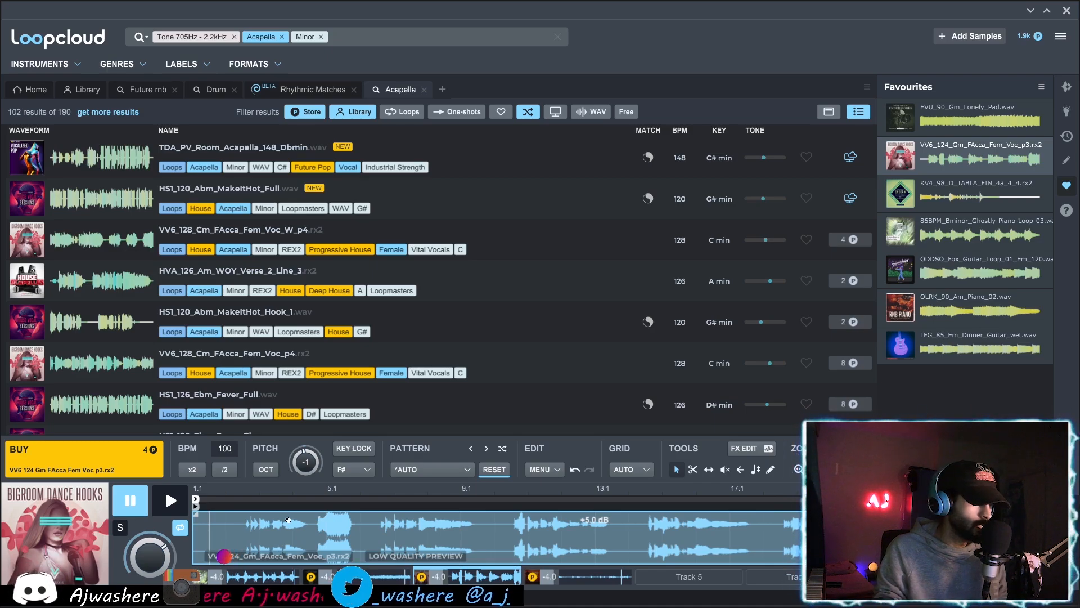
Audition the VV6_124_Gm_FAcca_Fem_Voc_p3 vocal, removing its section around bar 5, and return the playhead to the start.
{"action": "key", "text": "space"}
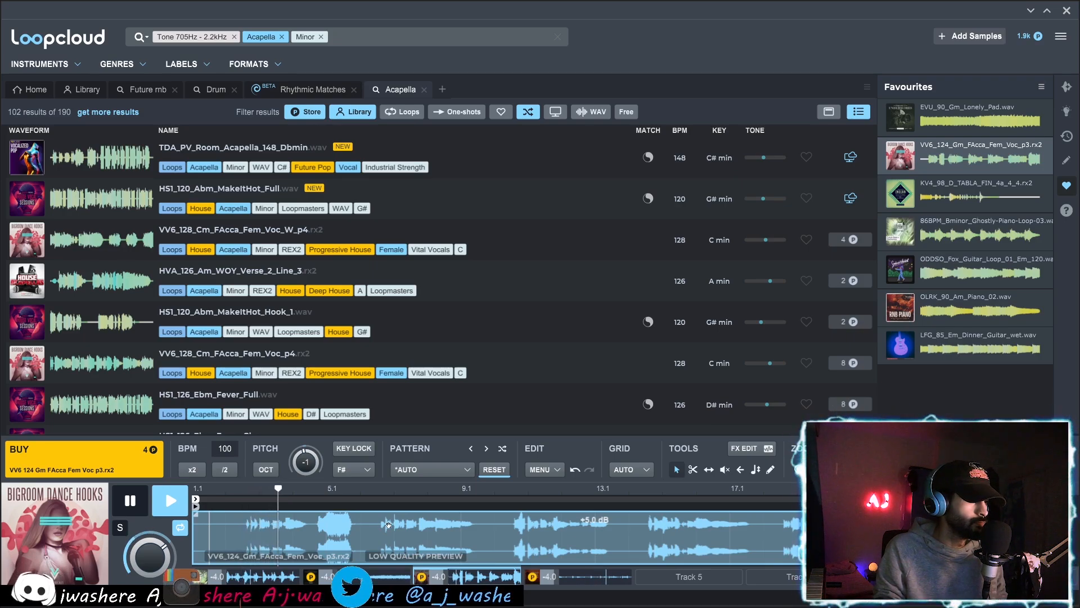
{"action": "left_click", "coordinate": [420, 527]}
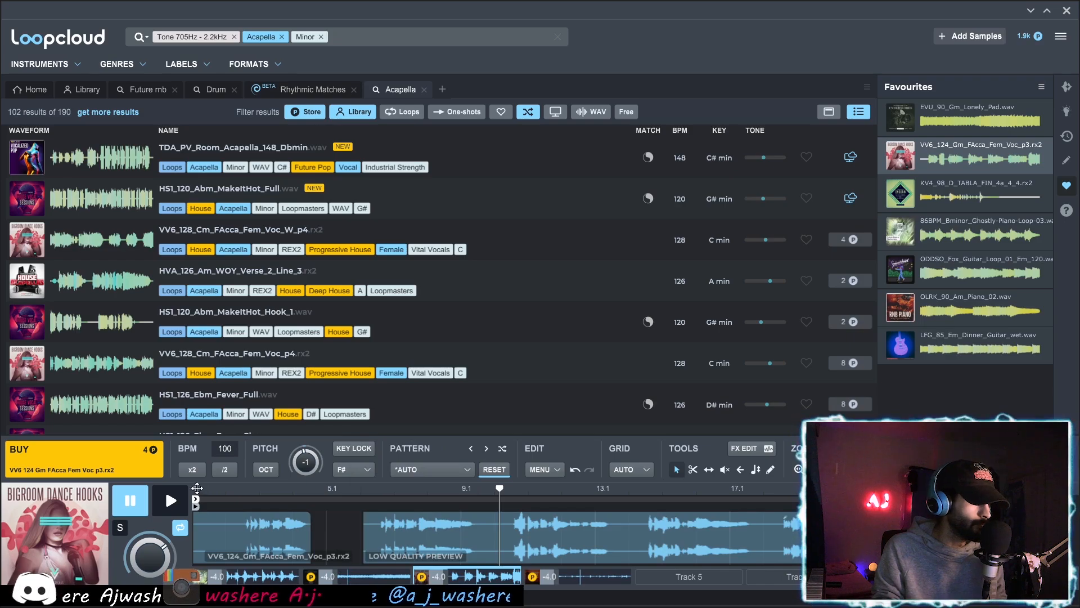
{"action": "left_click", "coordinate": [198, 488]}
Show the effects editor for the vocal track and add a Compressor with the Tight and Present preset.
{"action": "left_click", "coordinate": [748, 448]}
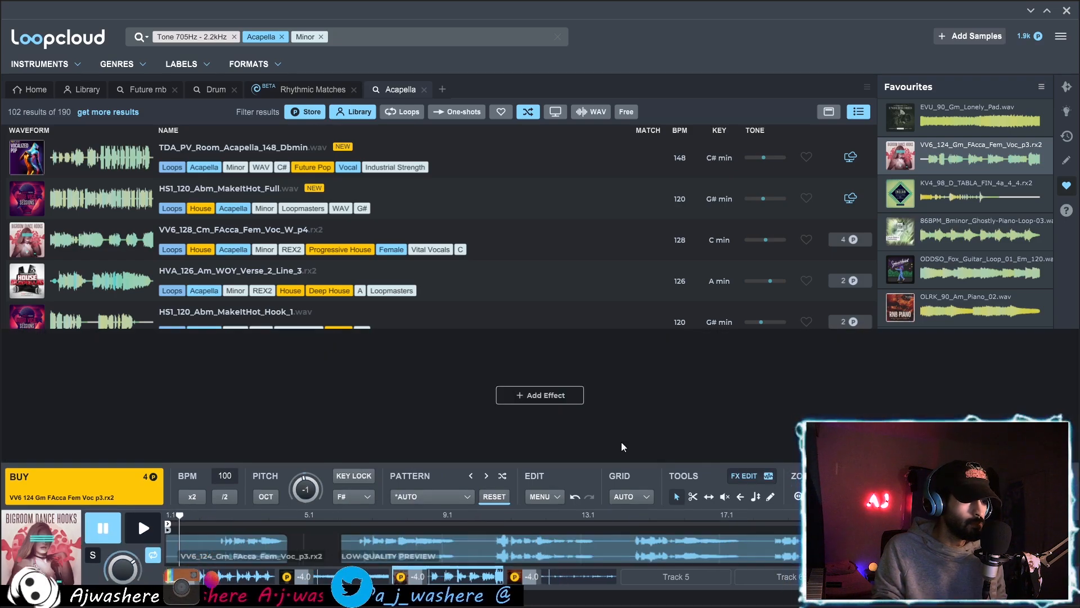
{"action": "left_click", "coordinate": [526, 394]}
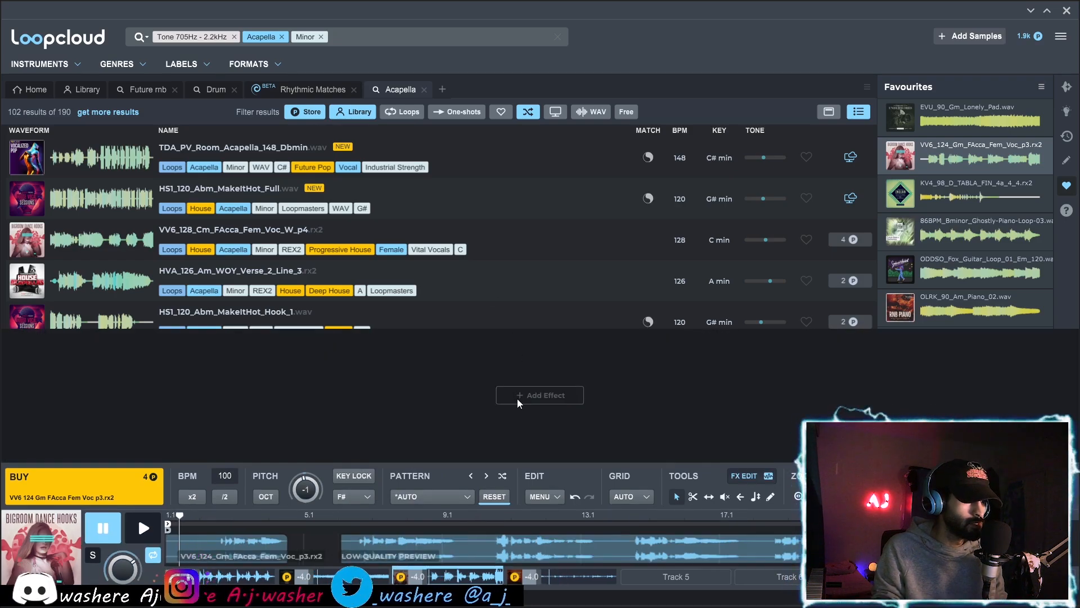
{"action": "mouse_move", "coordinate": [629, 238]}
{"action": "left_click", "coordinate": [685, 316]}
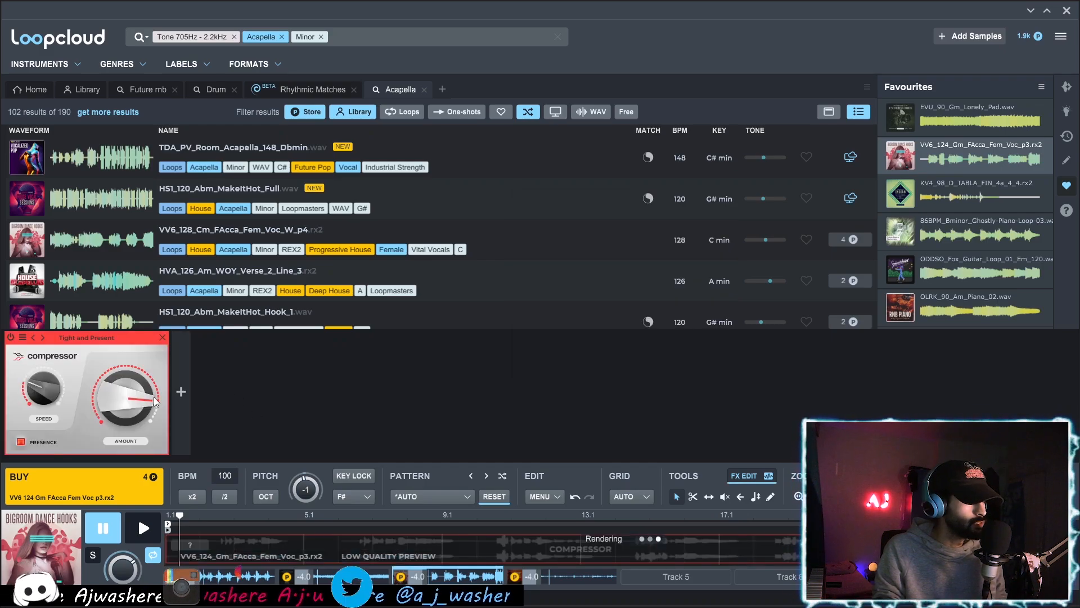
Add a Reverb with the Long cave preset after the vocal track's Compressor, plus one more effect behind it.
{"action": "left_click", "coordinate": [180, 391]}
{"action": "mouse_move", "coordinate": [265, 298]}
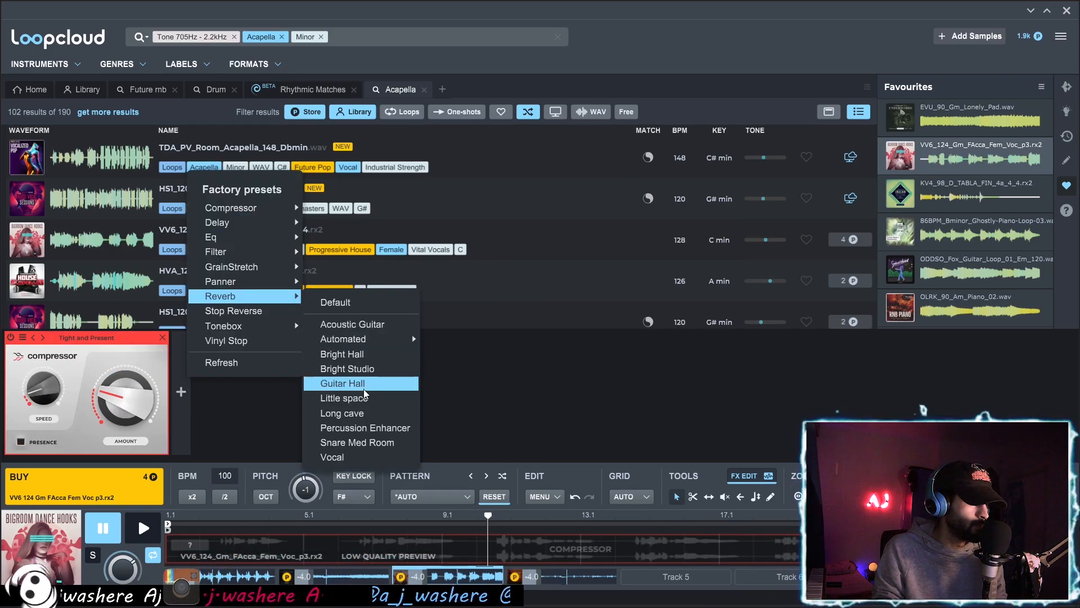
{"action": "left_click", "coordinate": [363, 412]}
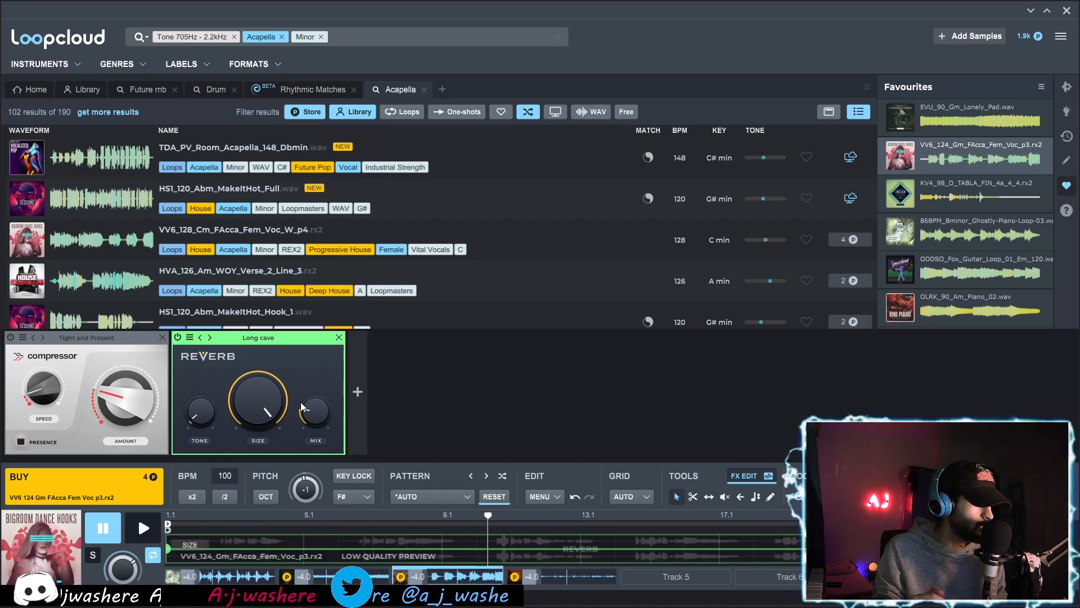
{"action": "left_click", "coordinate": [357, 392]}
{"action": "mouse_move", "coordinate": [386, 261]}
{"action": "left_click", "coordinate": [514, 347]}
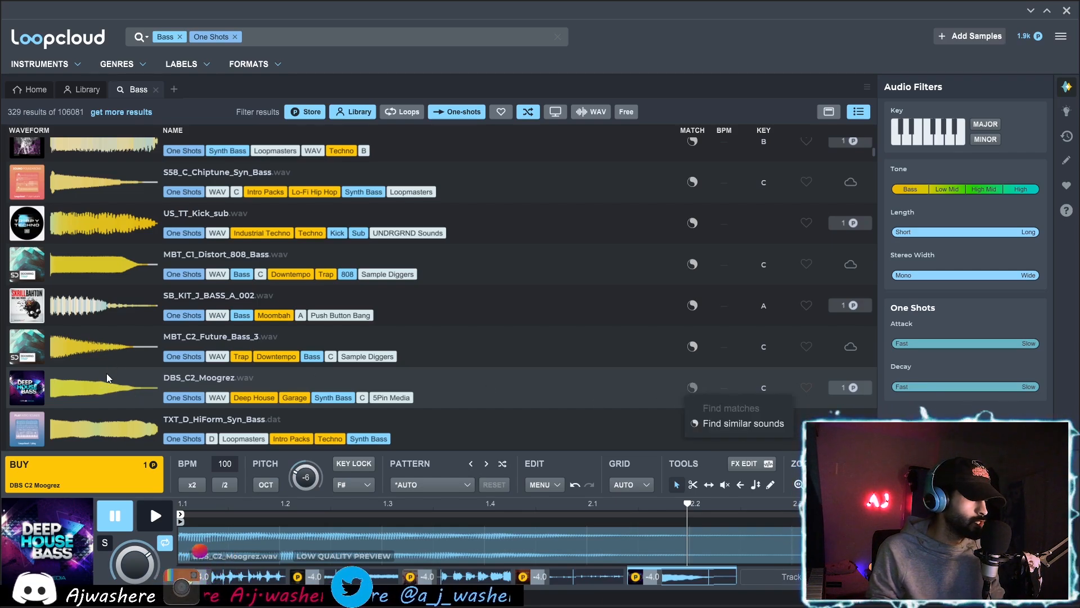
Find sounds similar to the DBS_C2_Moogrez bass one-shot and buy the four unpurchased samples in the track layout.
{"action": "left_click", "coordinate": [733, 424]}
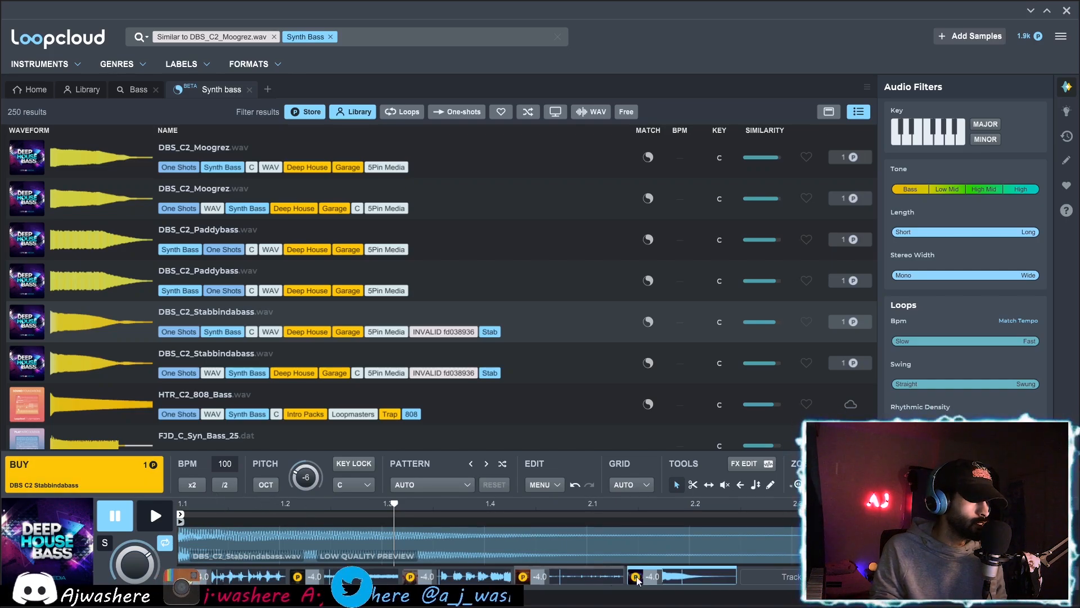
{"action": "left_click", "coordinate": [789, 579]}
{"action": "left_click", "coordinate": [151, 480]}
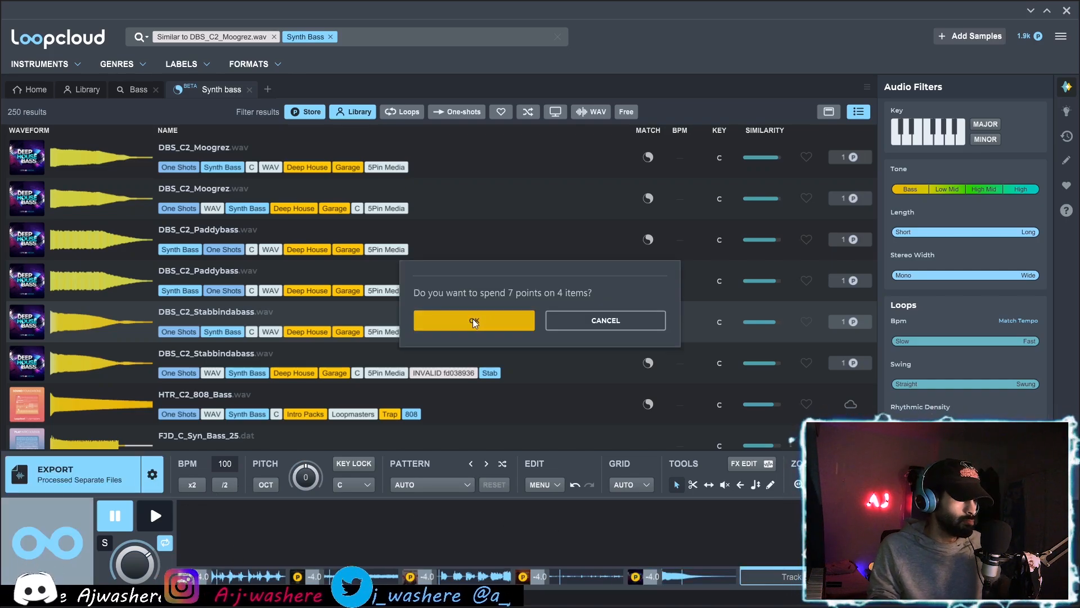
{"action": "left_click", "coordinate": [473, 320]}
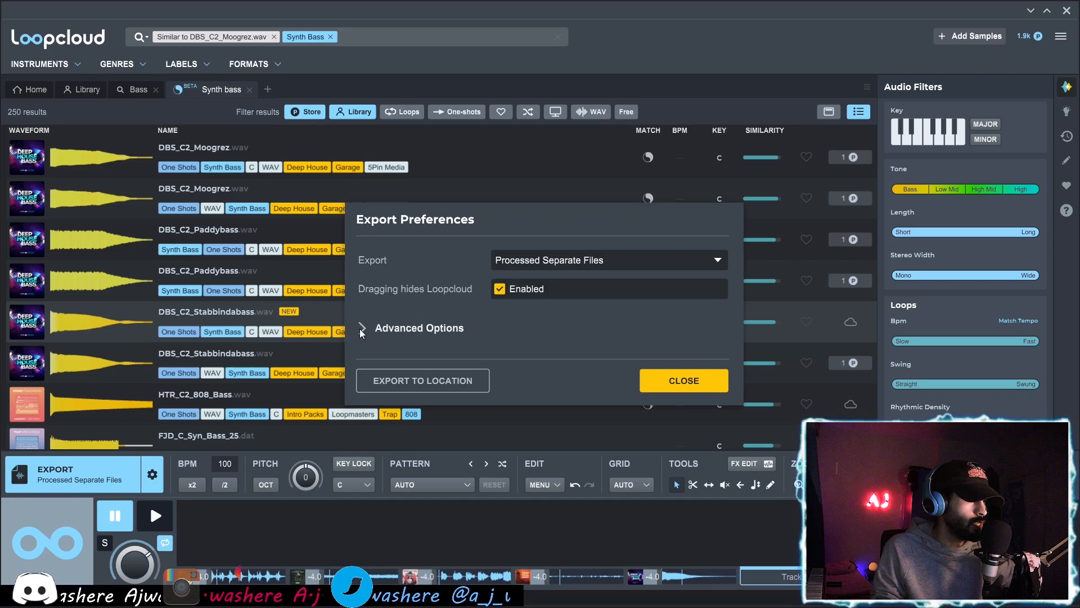
Examine the advanced export options and the available export types in the export preferences.
{"action": "left_click", "coordinate": [363, 331]}
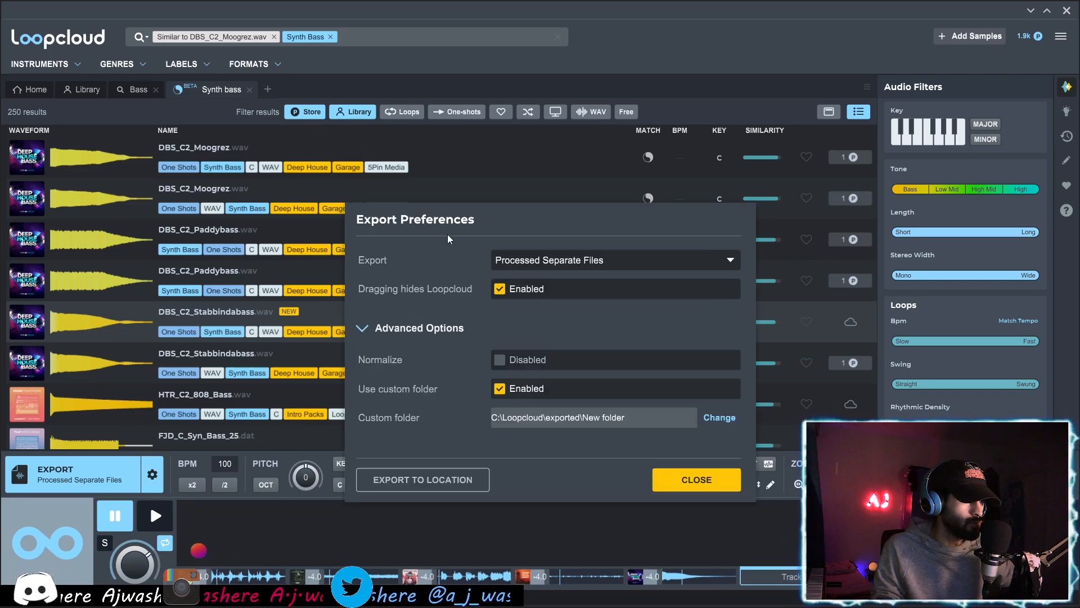
{"action": "left_click_drag", "start_coordinate": [470, 226], "coordinate": [382, 205]}
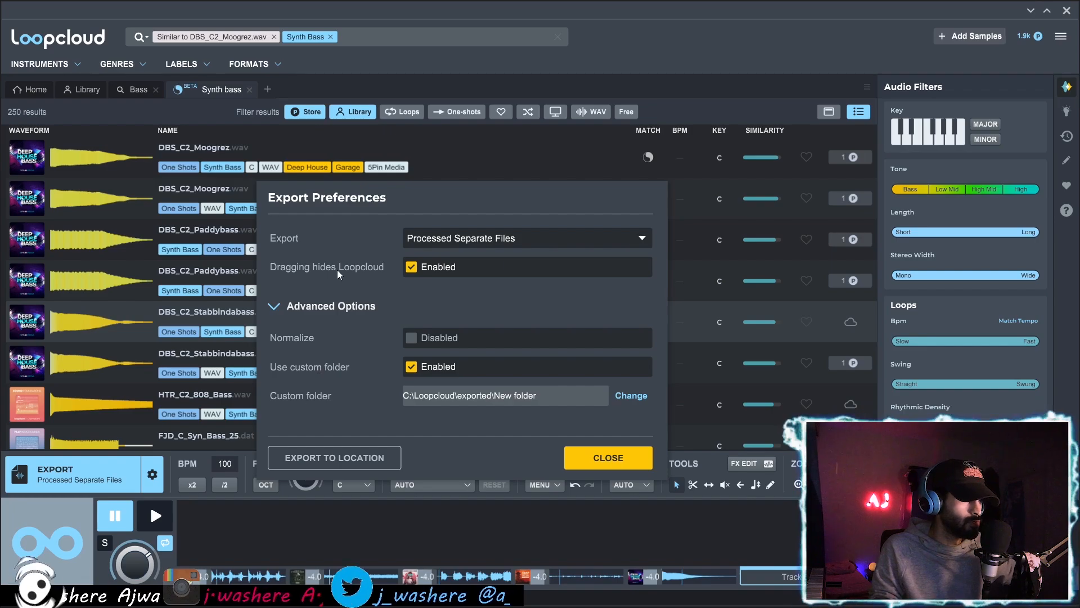
{"action": "left_click", "coordinate": [487, 241]}
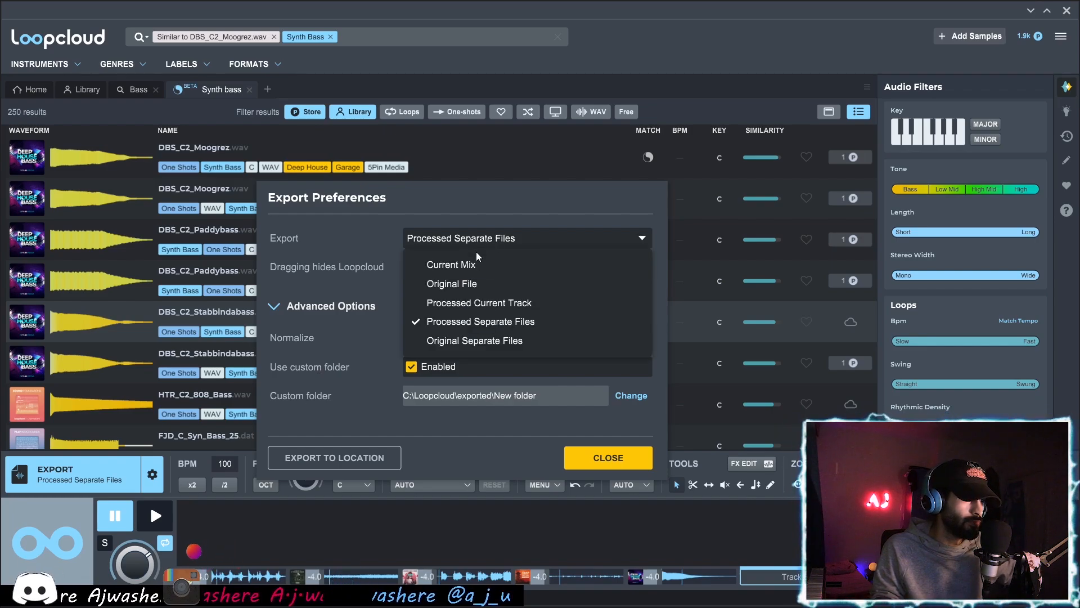
Export the processed separate files, creating a new destination folder named "where yo mum at" inside the exported folder.
{"action": "left_click", "coordinate": [360, 457]}
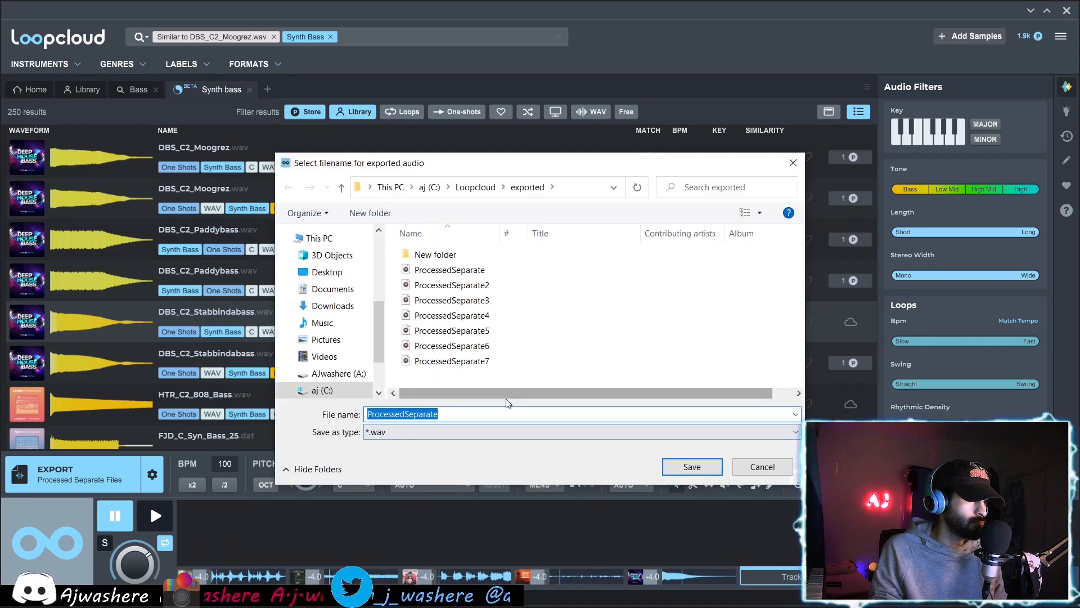
{"action": "left_click", "coordinate": [370, 213]}
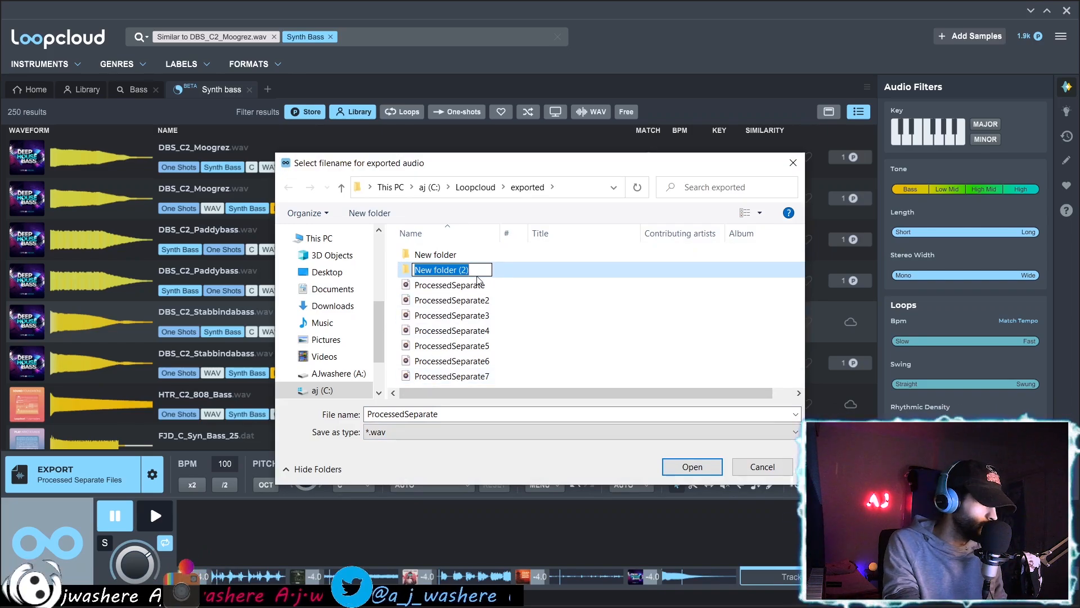
{"action": "type", "text": "where yo mum"}
{"action": "type", "text": "at"}
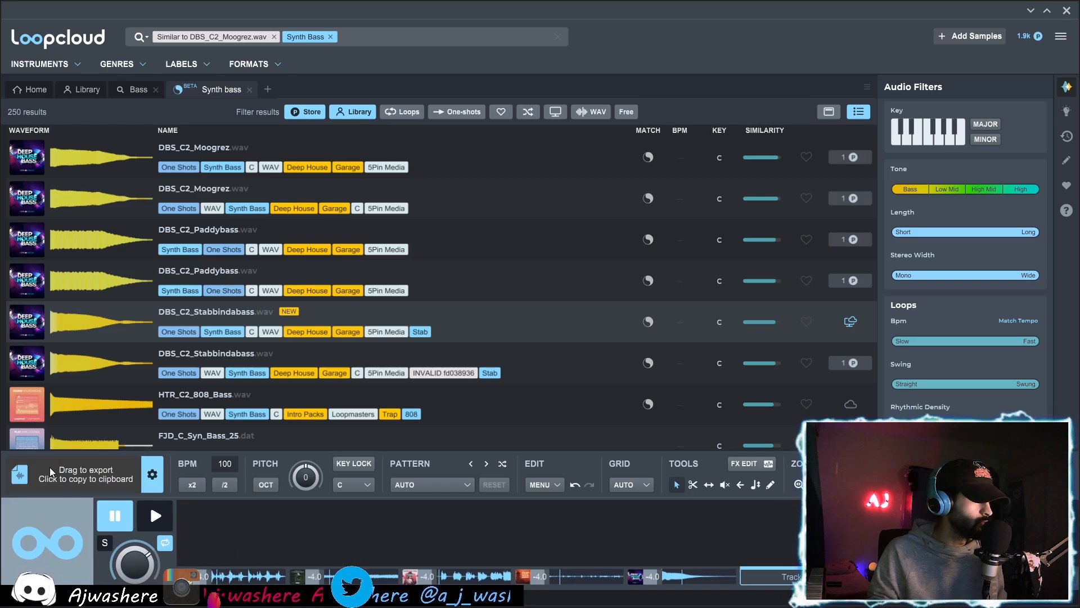
{"action": "left_click", "coordinate": [79, 486]}
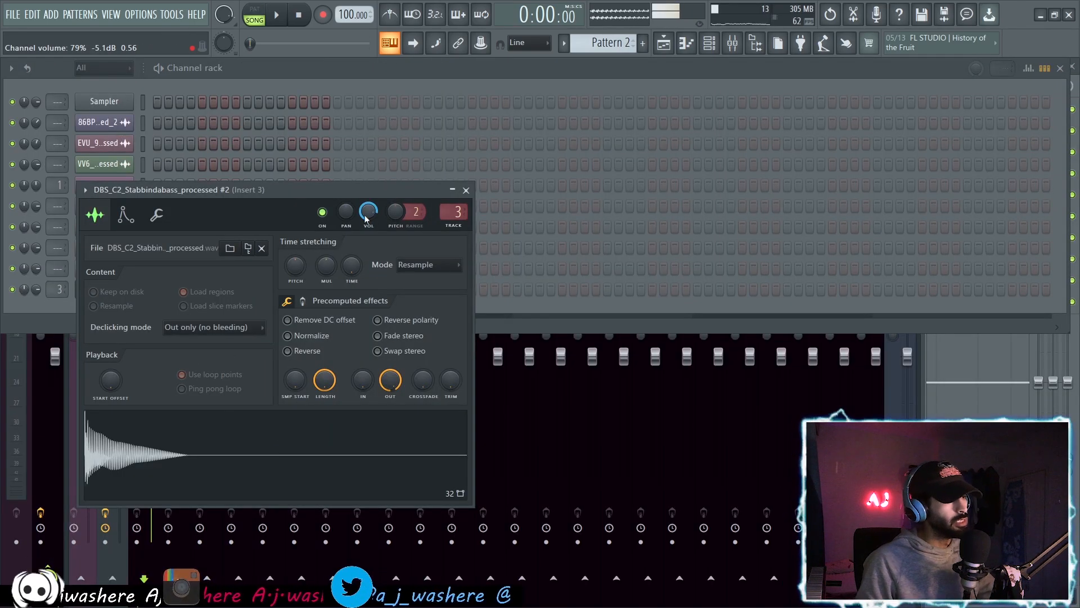
Preview the bass sample and add Fruity Parametric EQ 2 to mixer insert 3, boosting the lows and cutting mids and highs.
{"action": "left_click", "coordinate": [289, 453]}
{"action": "key", "text": "F9"}
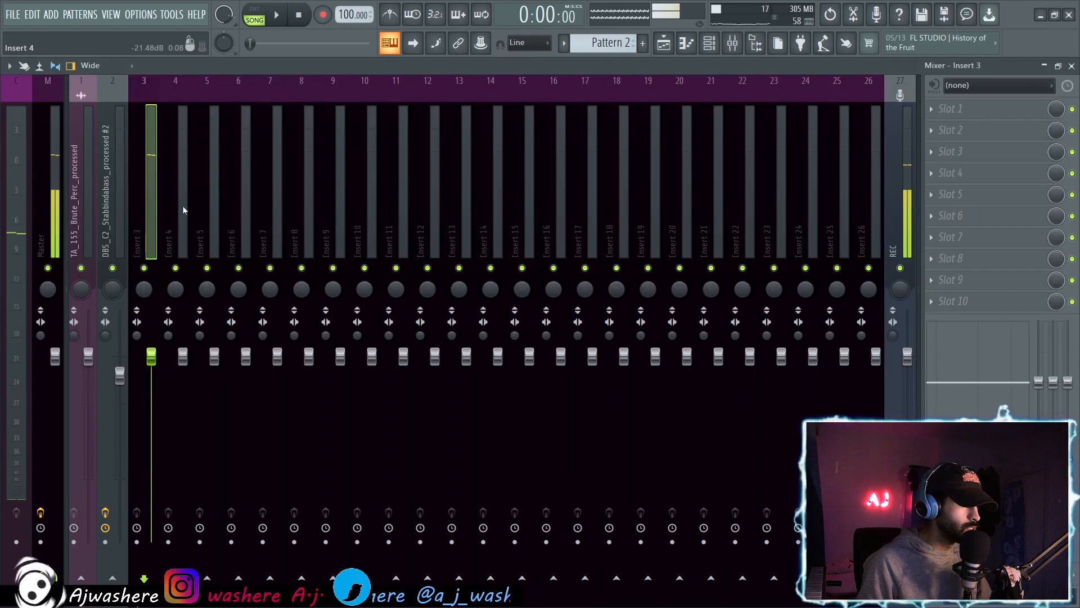
{"action": "left_click", "coordinate": [958, 113]}
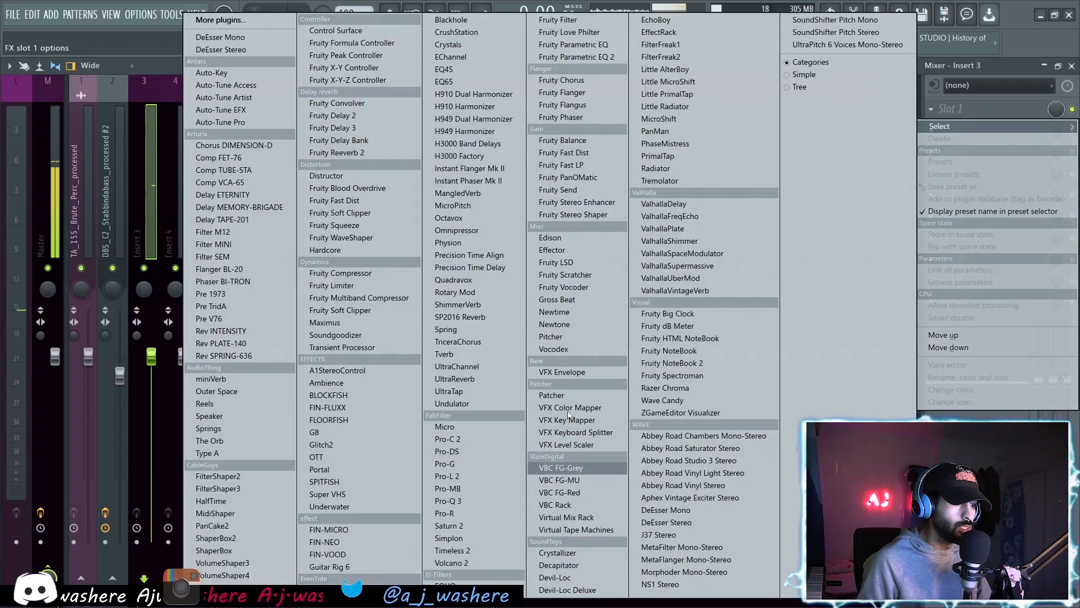
{"action": "left_click", "coordinate": [577, 206]}
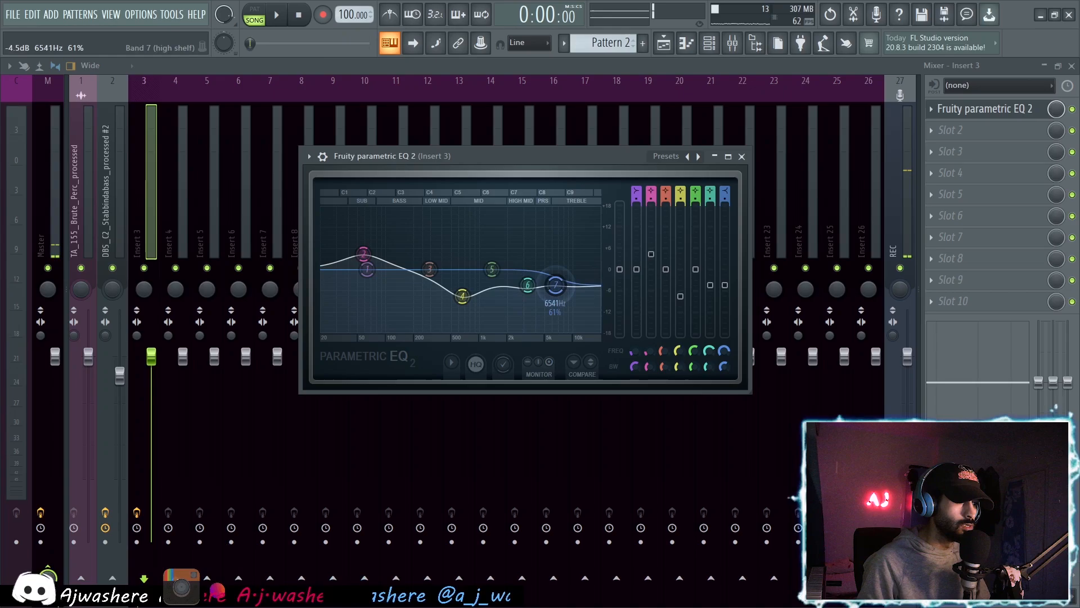
Add OTT to the second slot of insert 3, set upward compression to 0% and downward to 45%, and audition the bass.
{"action": "left_click", "coordinate": [988, 139]}
{"action": "left_click", "coordinate": [333, 461]}
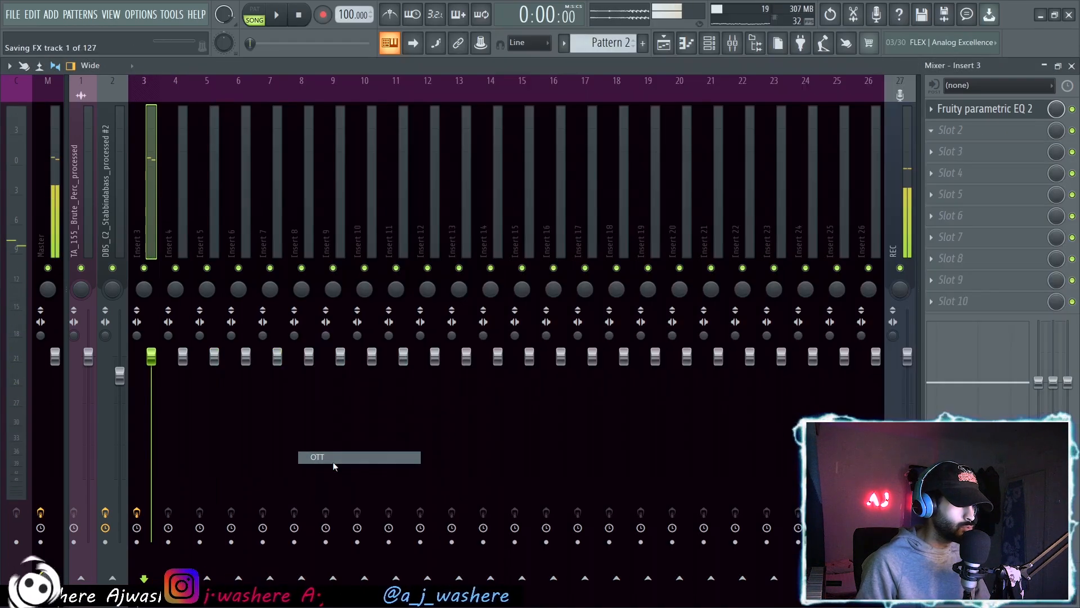
{"action": "left_click_drag", "start_coordinate": [95, 140], "coordinate": [409, 173]}
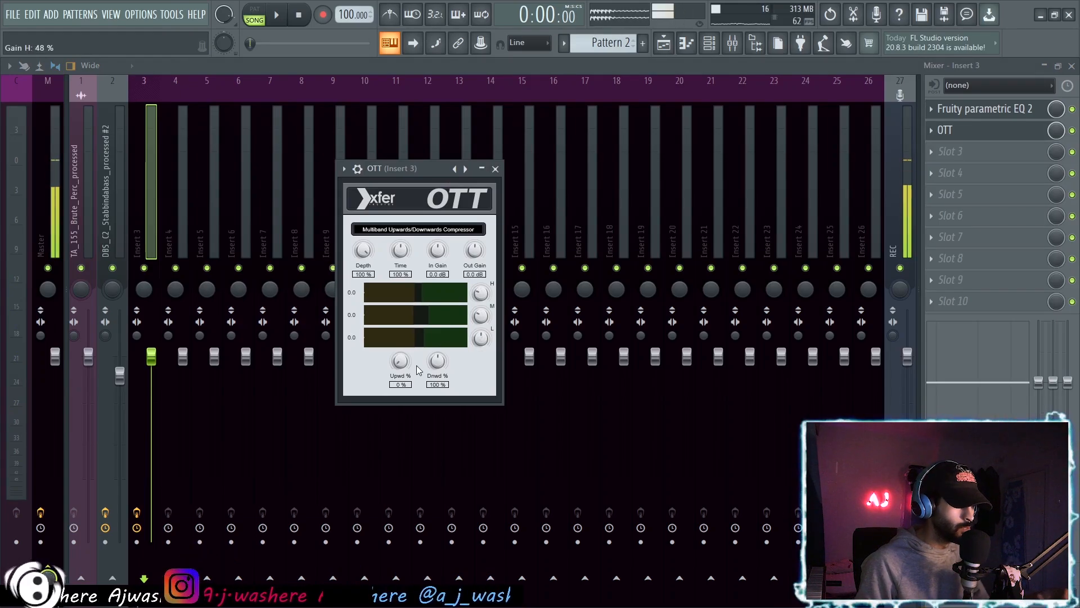
{"action": "key", "text": "space"}
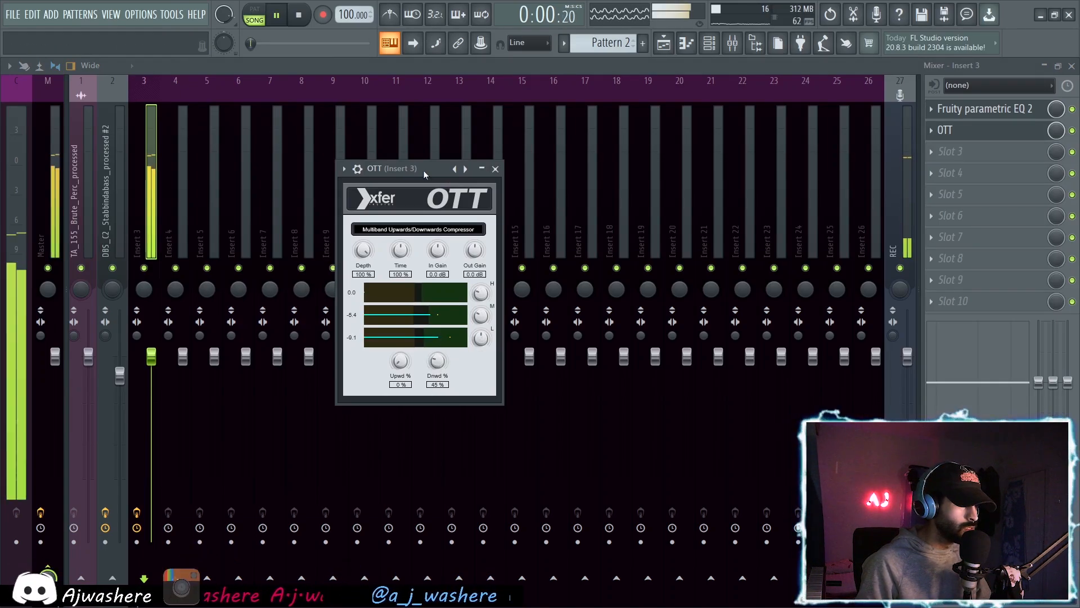
{"action": "key", "text": "space"}
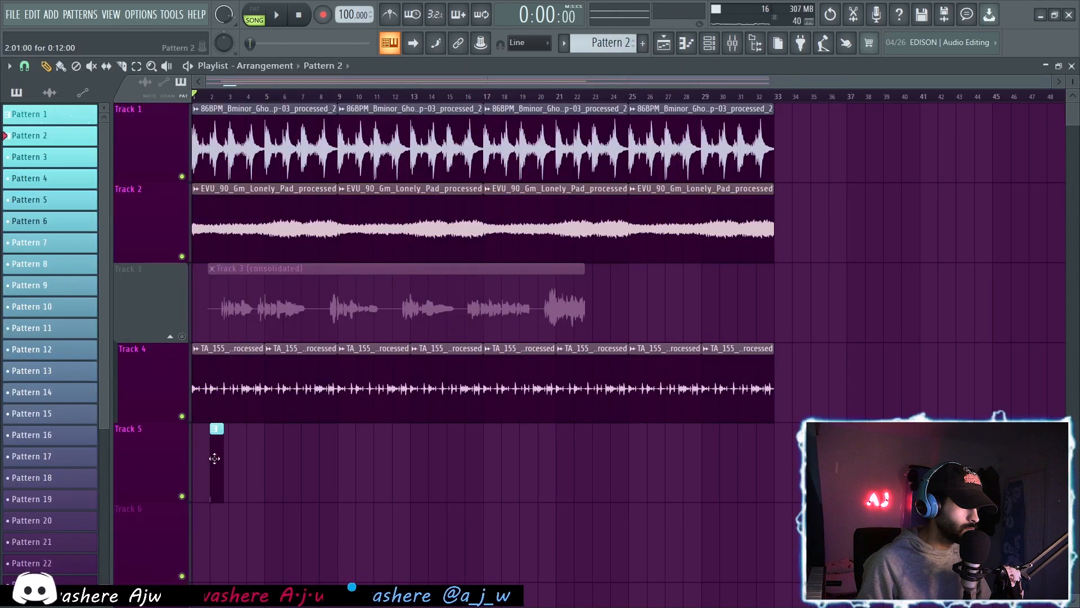
Place Pattern 2 at the start of Track 5 and duplicate it three times to fill the arrangement to bar 33.
{"action": "left_click_drag", "start_coordinate": [214, 458], "coordinate": [246, 478]}
{"action": "key", "text": "ctrl+b"}
{"action": "key", "text": "ctrl+b"}
{"action": "key", "text": "ctrl+b"}
Mute Tracks 3 and 5 and play the remaining loops from the start of the arrangement.
{"action": "right_click", "coordinate": [185, 497]}
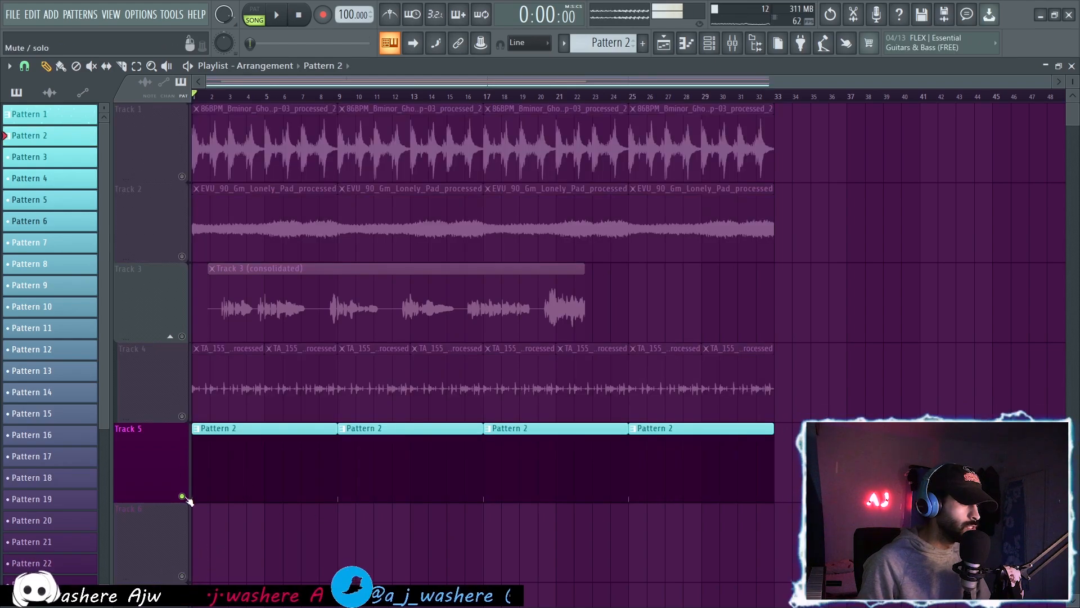
{"action": "right_click", "coordinate": [185, 497]}
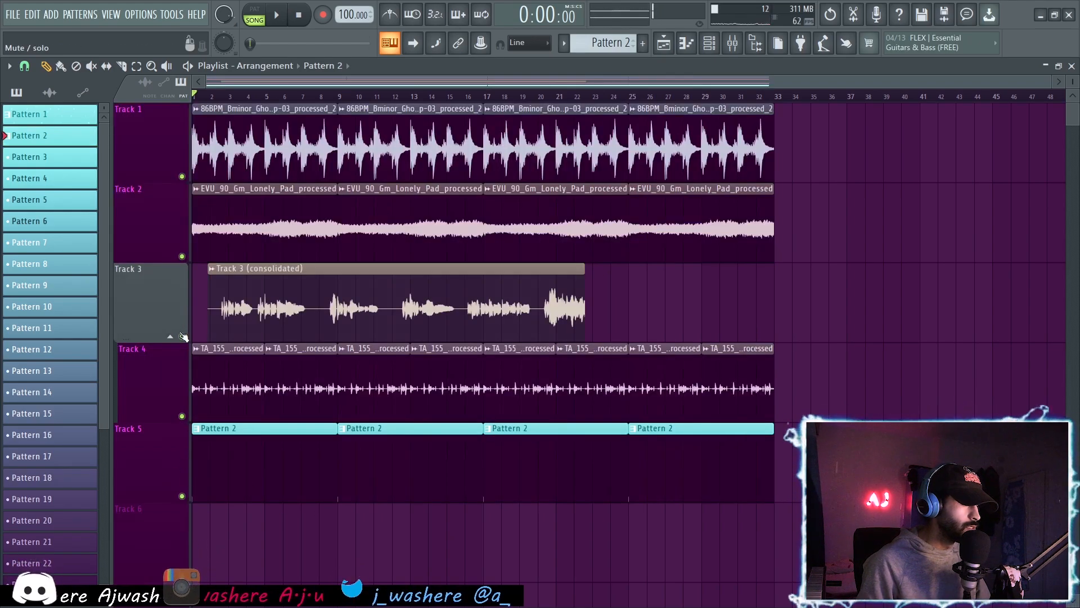
{"action": "left_click", "coordinate": [183, 336]}
{"action": "left_click", "coordinate": [181, 496]}
{"action": "key", "text": "space"}
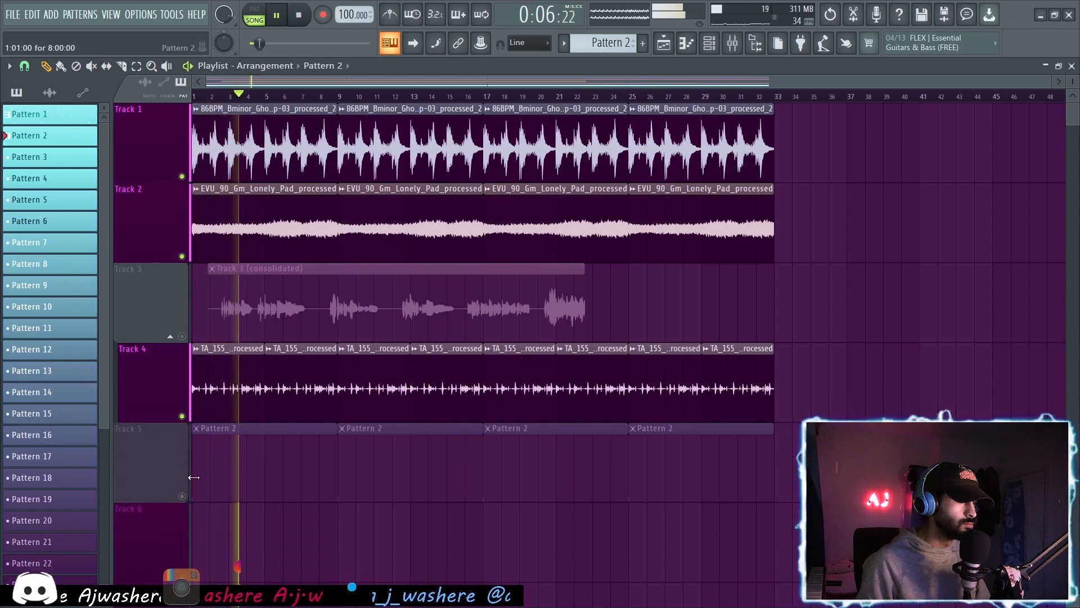
{"action": "key", "text": "space"}
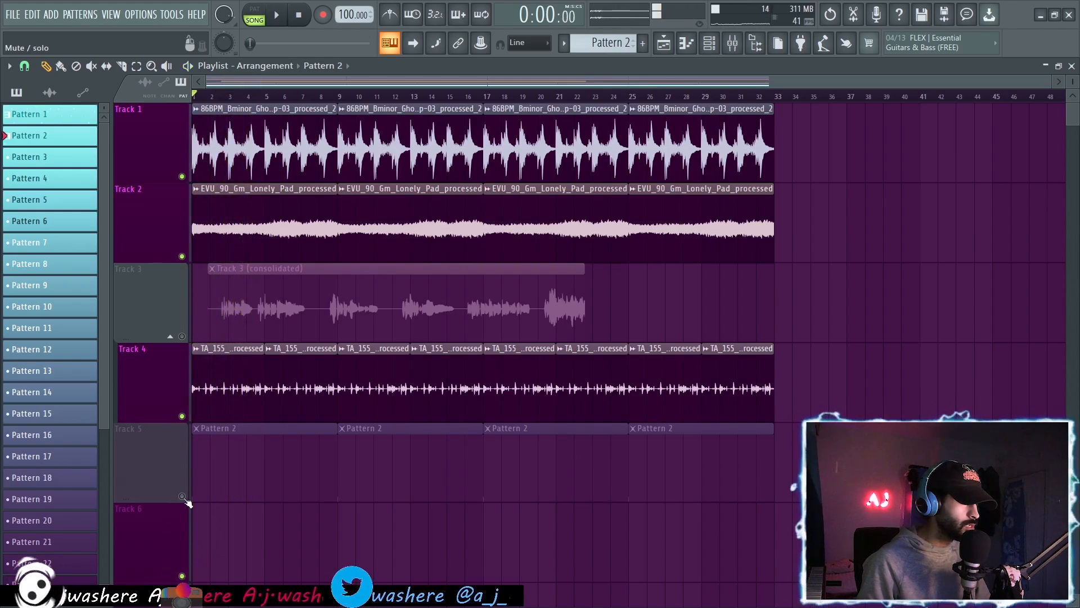
{"action": "double_click", "coordinate": [219, 474]}
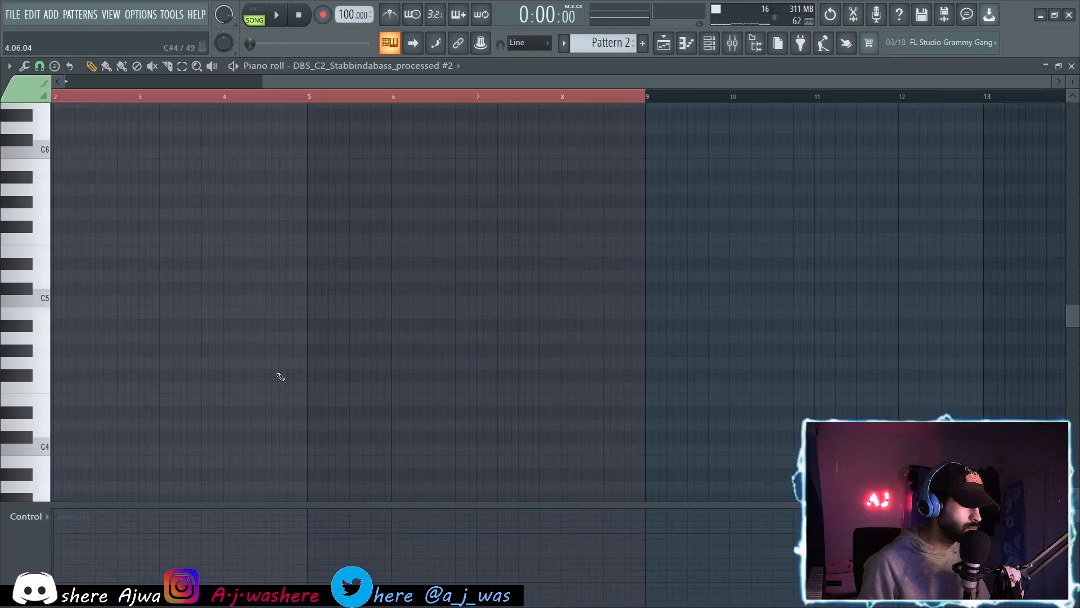
{"action": "scroll", "coordinate": [279, 104], "scroll_direction": "up", "scroll_amount": 3}
{"action": "left_click", "coordinate": [663, 43]}
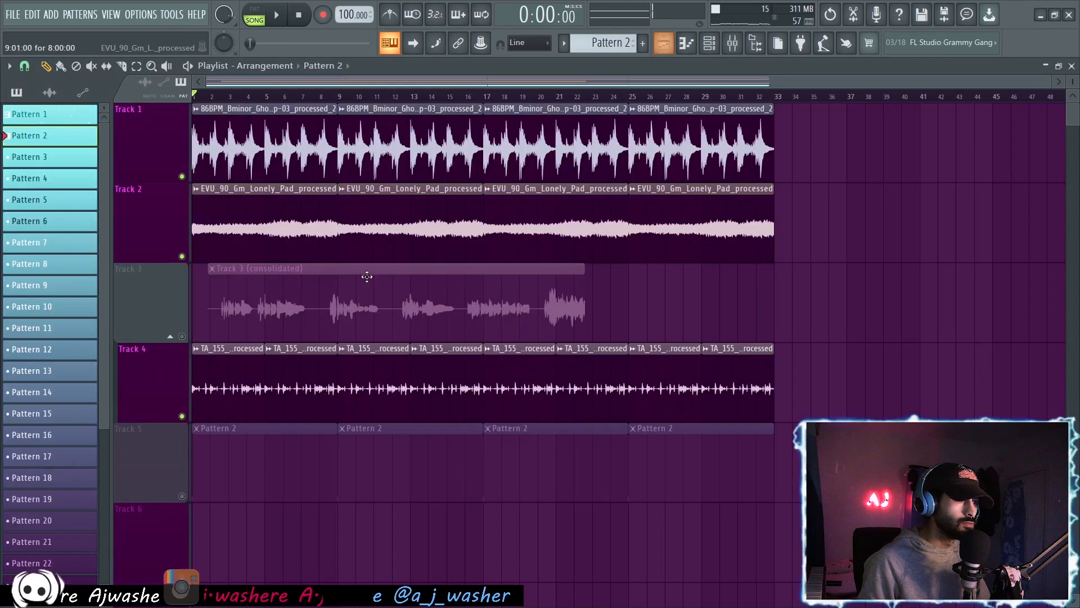
Unmute Track 5, open the bass piano roll of Pattern 2 and preview the C5 note.
{"action": "left_click", "coordinate": [182, 496]}
{"action": "double_click", "coordinate": [303, 441]}
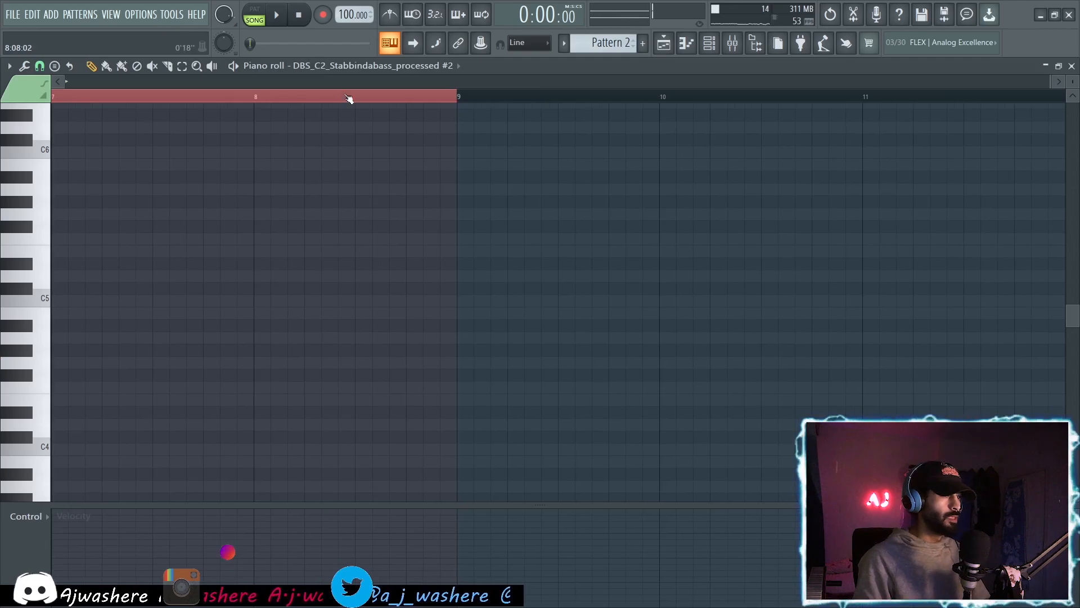
{"action": "scroll", "coordinate": [350, 98], "scroll_direction": "up", "scroll_amount": 3}
{"action": "left_click", "coordinate": [49, 298]}
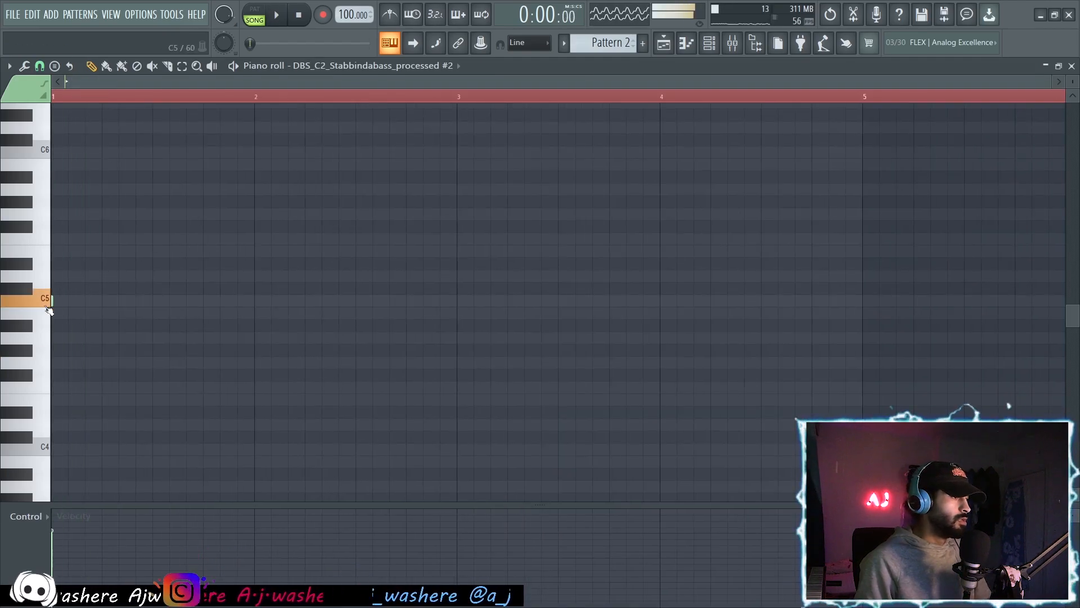
Write a bass line of short F7, G7, G#7 and C7 notes across bars 1 to 4, auditioning it during playback.
{"action": "scroll", "coordinate": [56, 311], "scroll_direction": "up", "scroll_amount": 4}
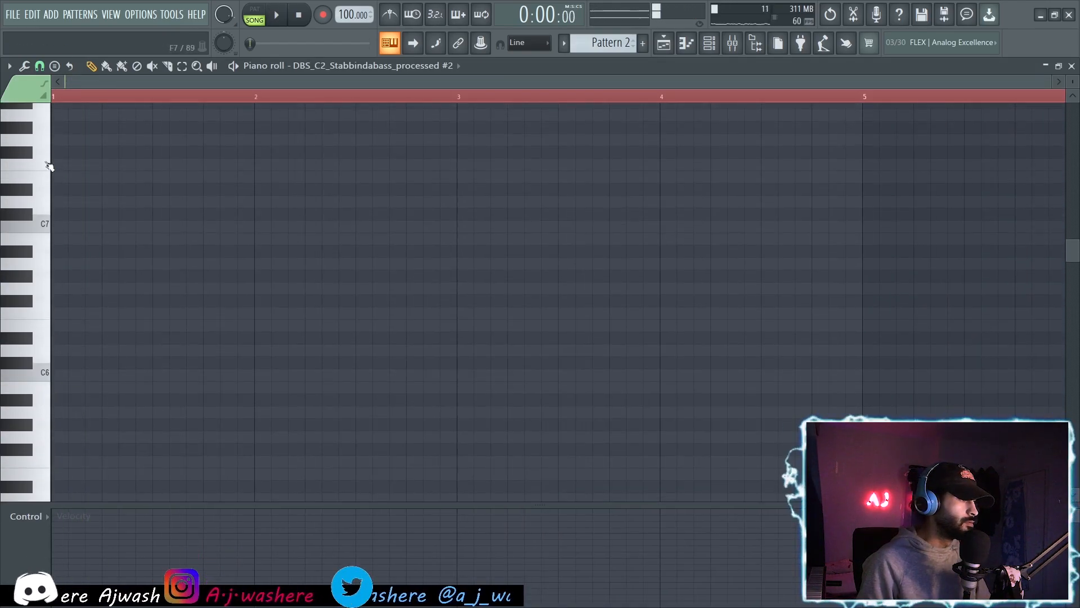
{"action": "key", "text": "space"}
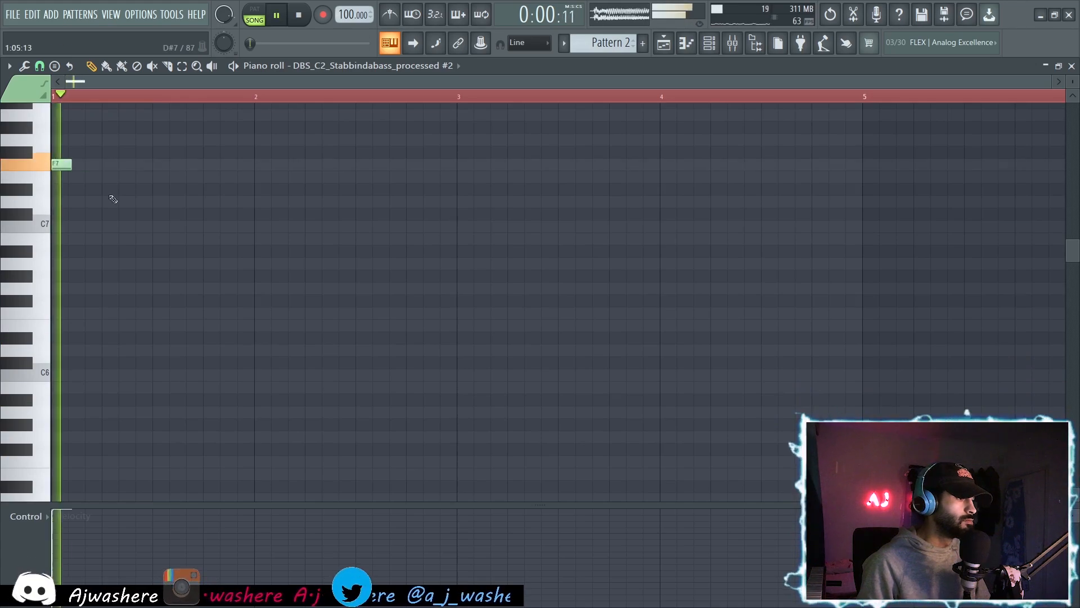
{"action": "scroll", "coordinate": [90, 270], "scroll_direction": "up", "scroll_amount": 2}
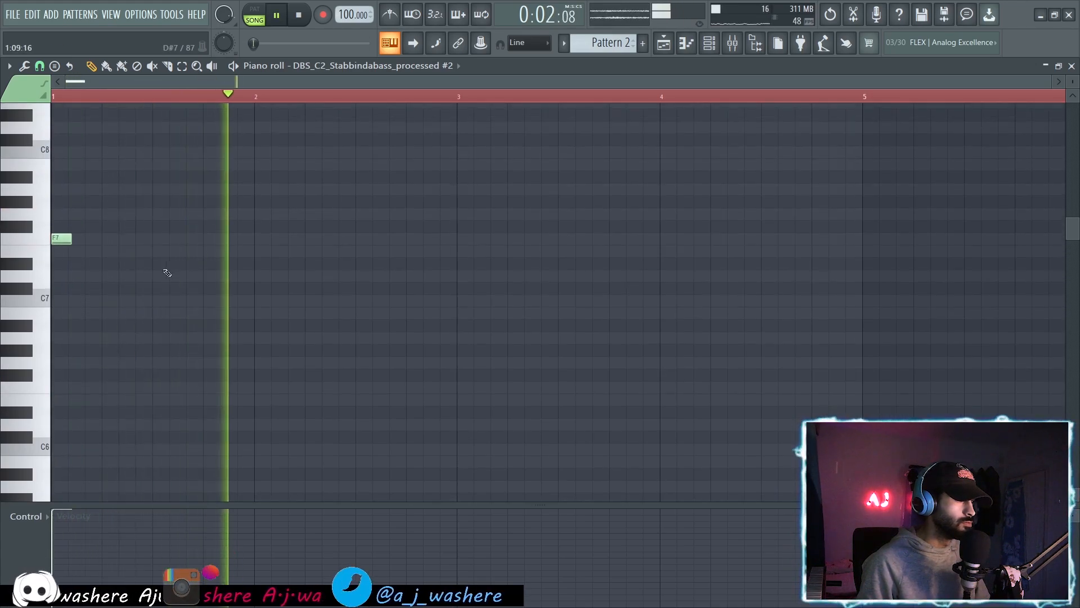
{"action": "key", "text": "space"}
{"action": "left_click_drag", "start_coordinate": [257, 322], "coordinate": [264, 297]}
{"action": "key", "text": "space"}
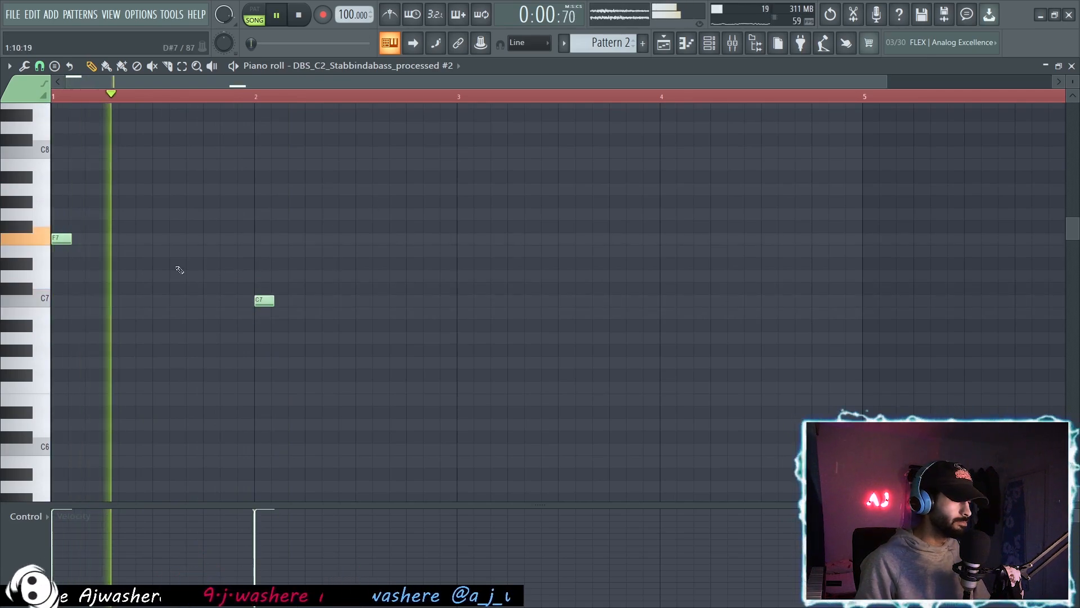
{"action": "key", "text": "space"}
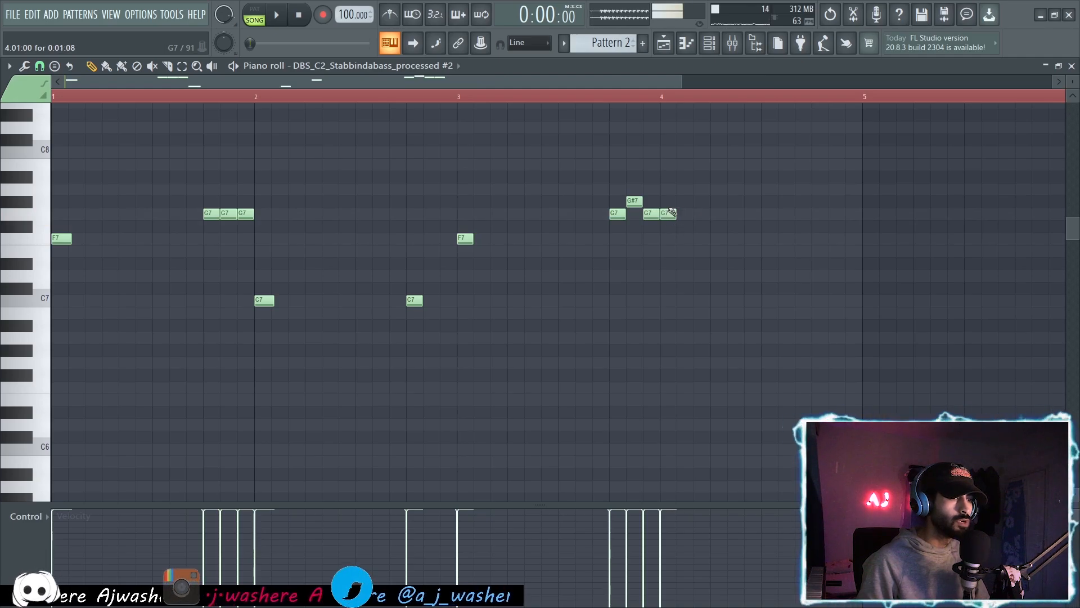
Transpose all the bass notes down two octaves and play the line back.
{"action": "key", "text": "ctrl+Down"}
{"action": "key", "text": "ctrl+Down"}
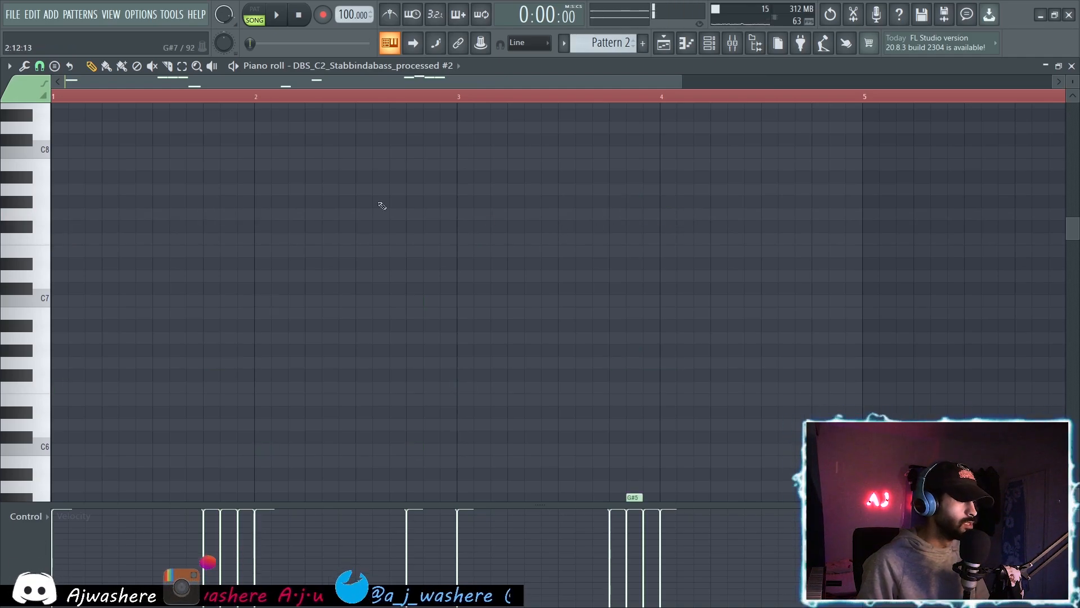
{"action": "key", "text": "space"}
{"action": "scroll", "coordinate": [368, 204], "scroll_direction": "down", "scroll_amount": 3}
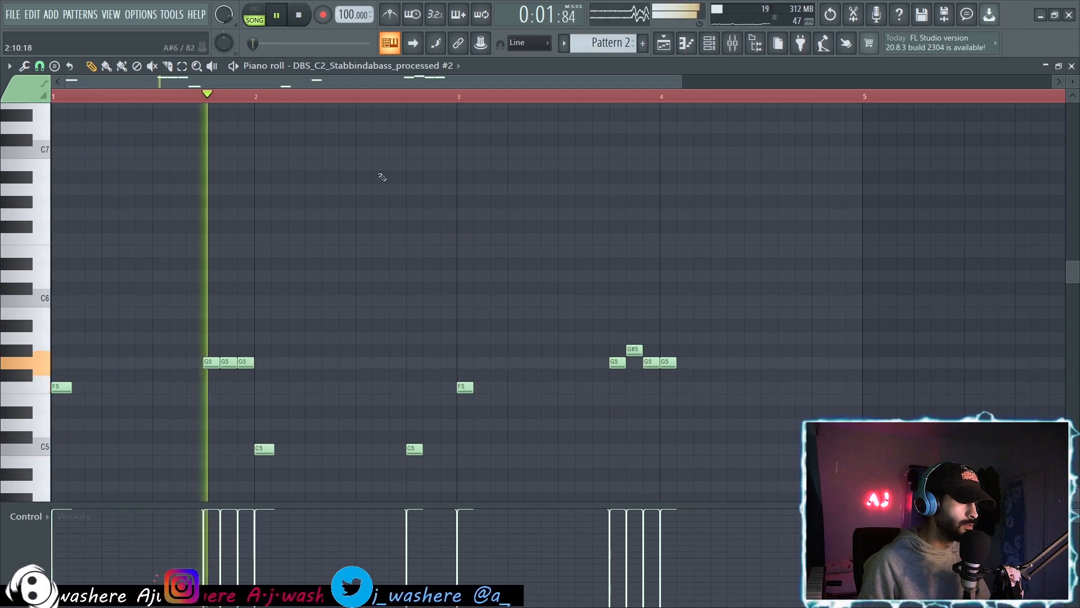
Rework the run leading into bar 2 of the bass line into F5, sliding G5, G5 and sliding G4 notes.
{"action": "scroll", "coordinate": [391, 180], "scroll_direction": "down", "scroll_amount": 2}
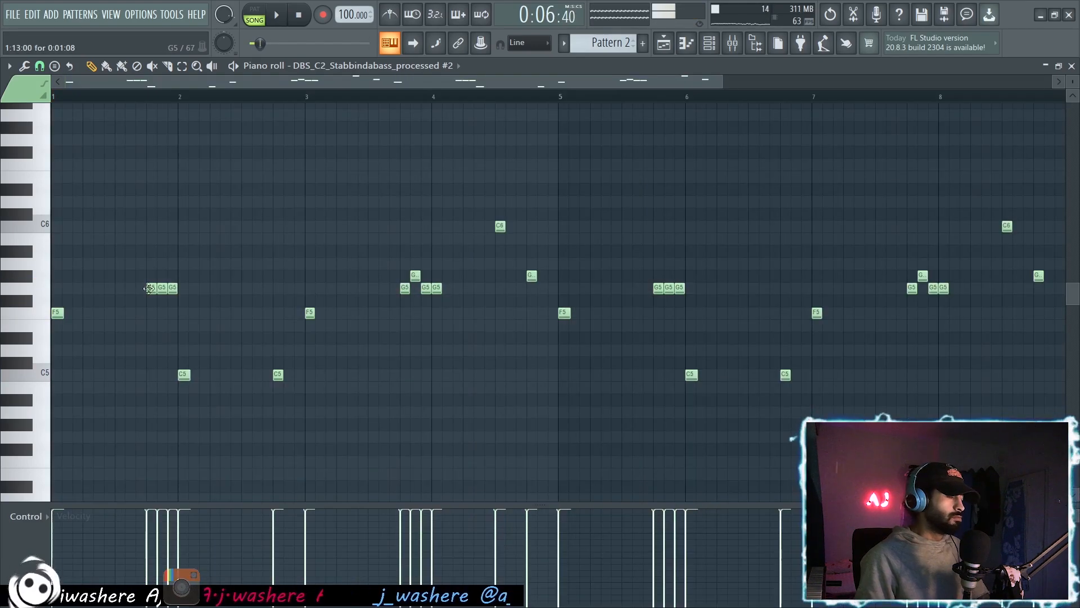
{"action": "scroll", "coordinate": [71, 296], "scroll_direction": "up", "scroll_amount": 1}
{"action": "scroll", "coordinate": [71, 297], "scroll_direction": "up", "scroll_amount": 4}
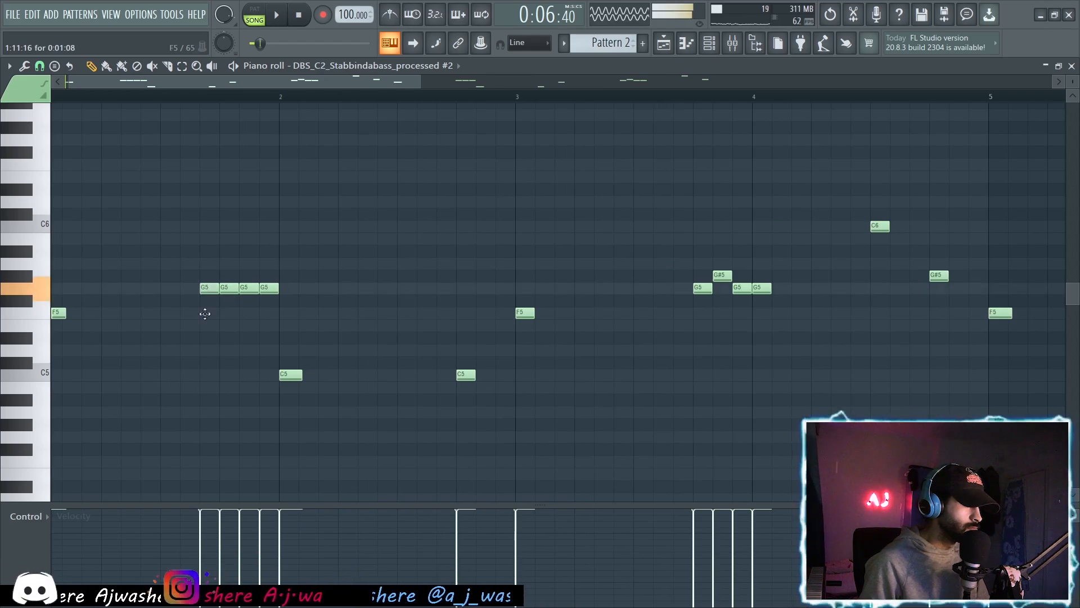
{"action": "key", "text": "space"}
{"action": "left_click_drag", "start_coordinate": [204, 313], "coordinate": [270, 290]}
{"action": "key", "text": "space"}
{"action": "key", "text": "space"}
{"action": "double_click", "coordinate": [236, 288]}
{"action": "left_click", "coordinate": [597, 390]}
{"action": "double_click", "coordinate": [277, 437]}
{"action": "left_click", "coordinate": [458, 291]}
{"action": "left_click", "coordinate": [610, 388]}
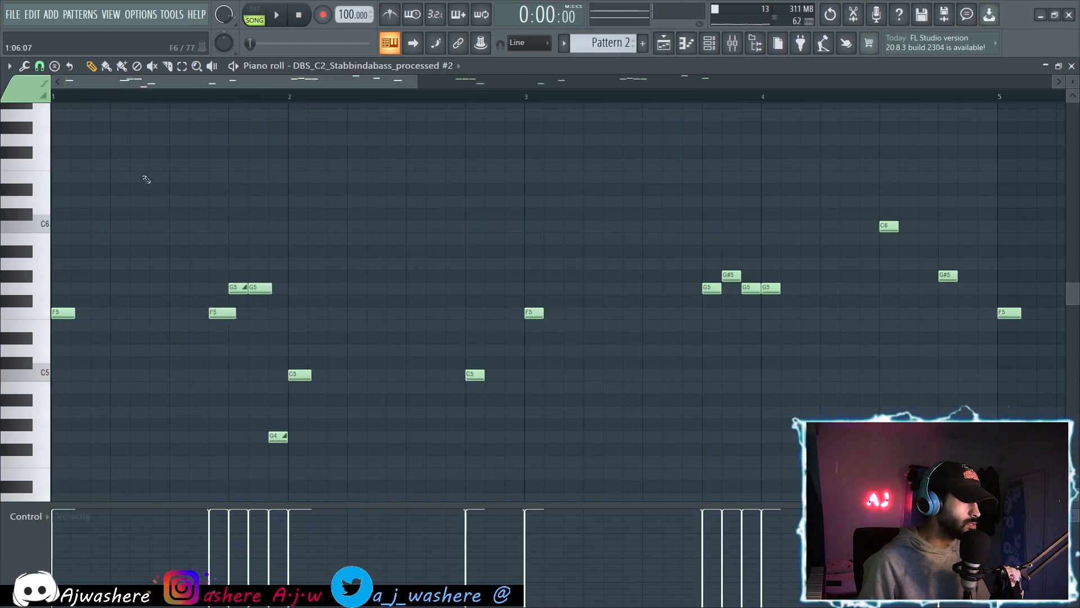
Play back the revised bass line and inspect the notes in bars 3 and 4.
{"action": "key", "text": "space"}
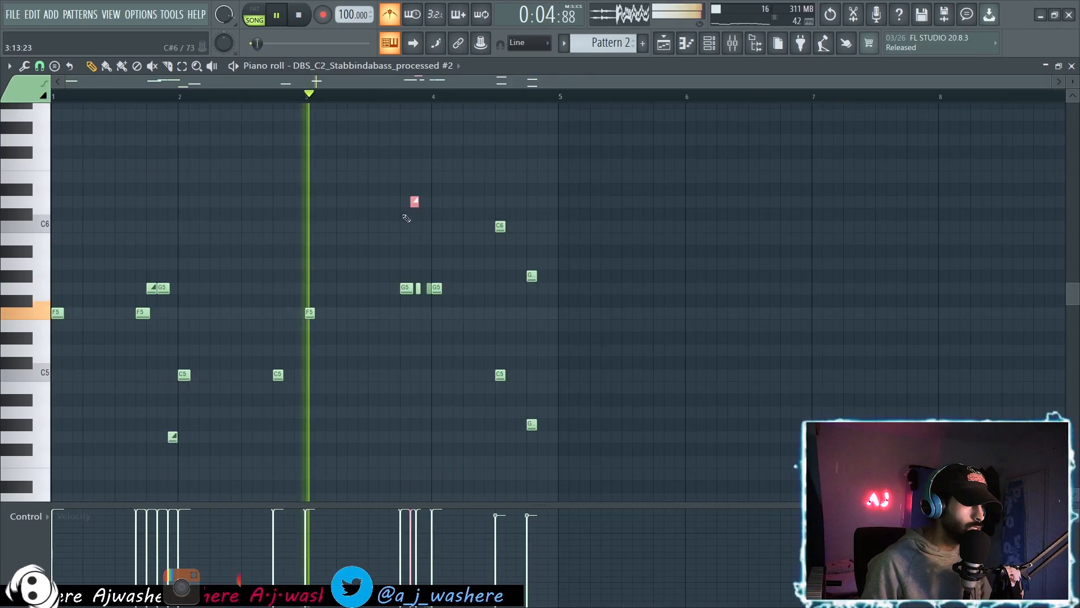
{"action": "scroll", "coordinate": [400, 220], "scroll_direction": "up", "scroll_amount": 4}
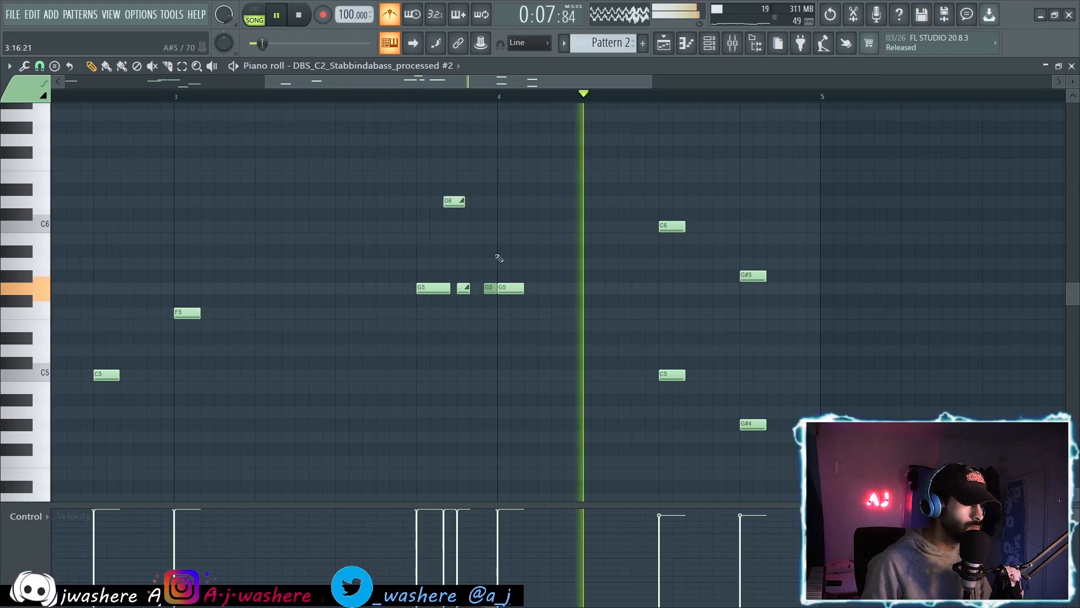
{"action": "scroll", "coordinate": [354, 265], "scroll_direction": "down", "scroll_amount": 4}
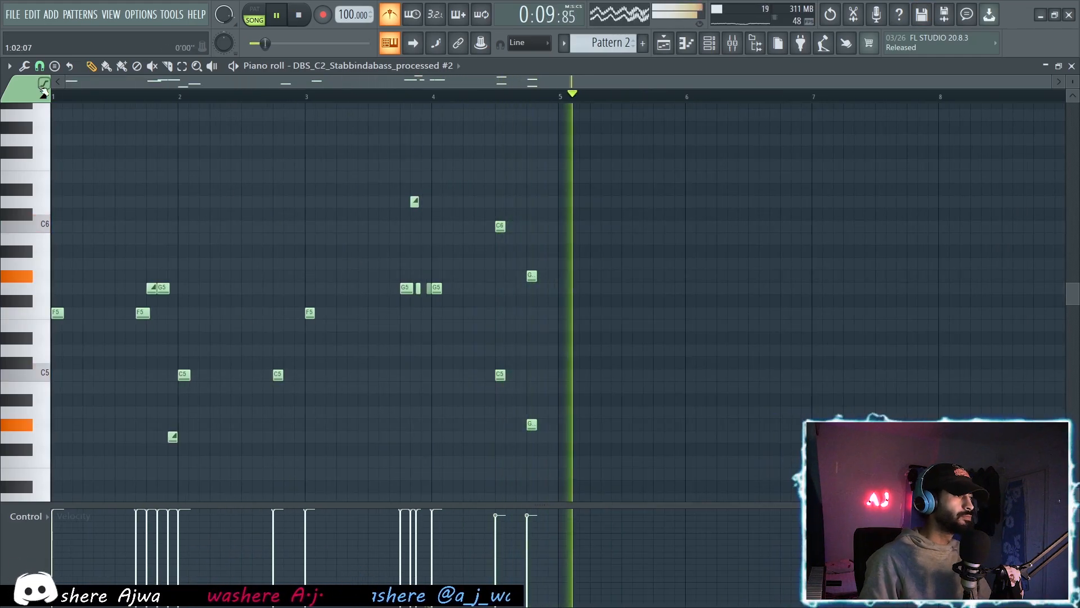
Stop playback and replace the Pattern 2 clips on Track 5 with four-bar repeats filling the arrangement through bar 32.
{"action": "key", "text": "space"}
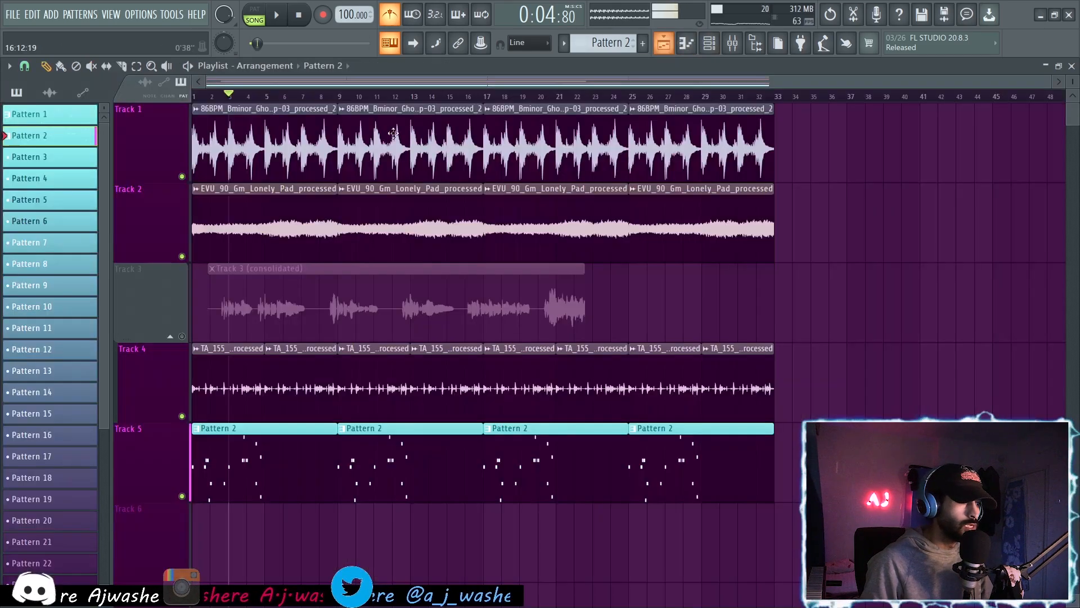
{"action": "key", "text": "F5"}
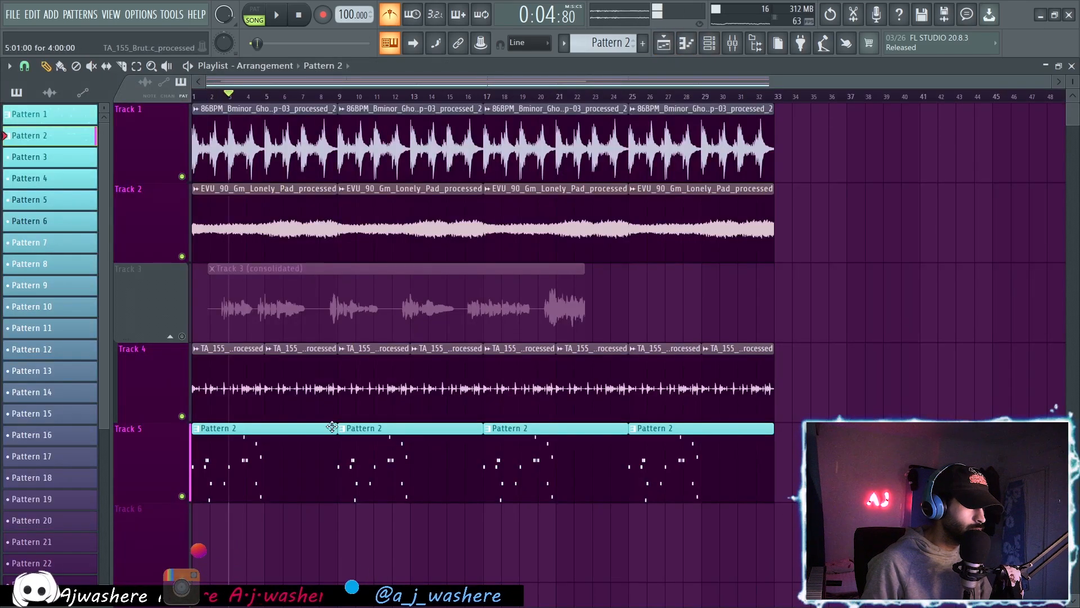
{"action": "left_click_drag", "start_coordinate": [720, 485], "coordinate": [304, 450]}
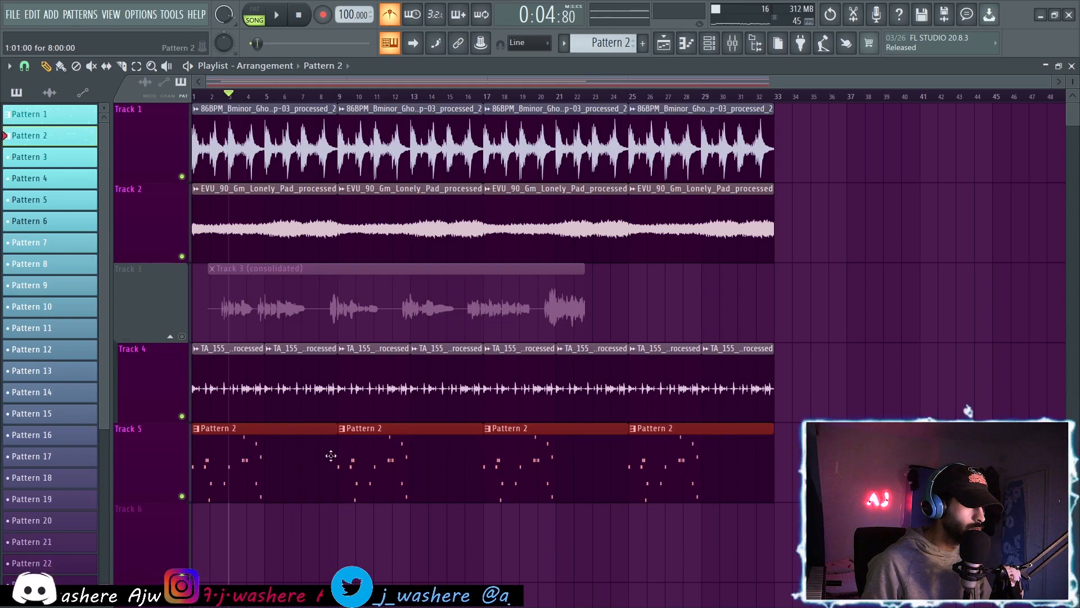
Open the sample of the DBS_C2_Stabbindabass_processed #2 channel in the Edison audio editor.
{"action": "key", "text": "F6"}
{"action": "left_click", "coordinate": [104, 288]}
{"action": "right_click", "coordinate": [369, 471]}
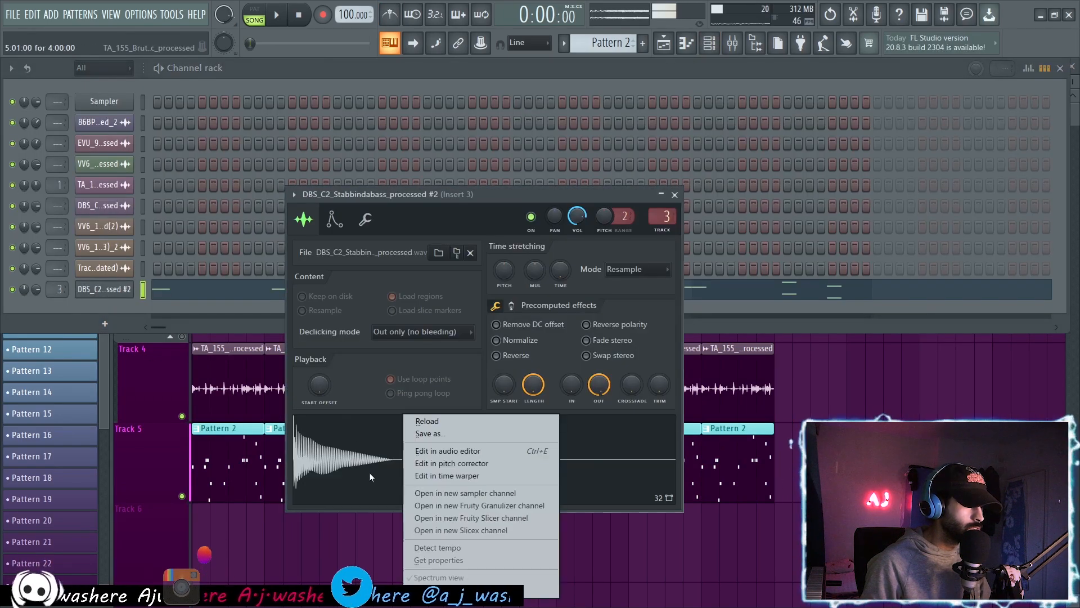
{"action": "left_click", "coordinate": [446, 451]}
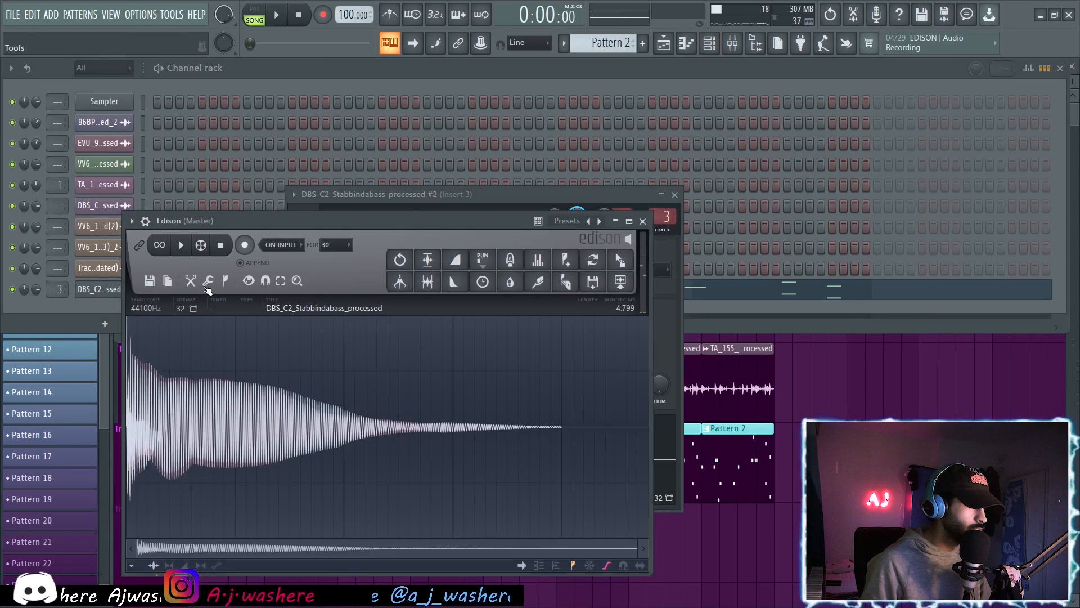
{"action": "left_click", "coordinate": [213, 284]}
{"action": "left_click", "coordinate": [450, 393]}
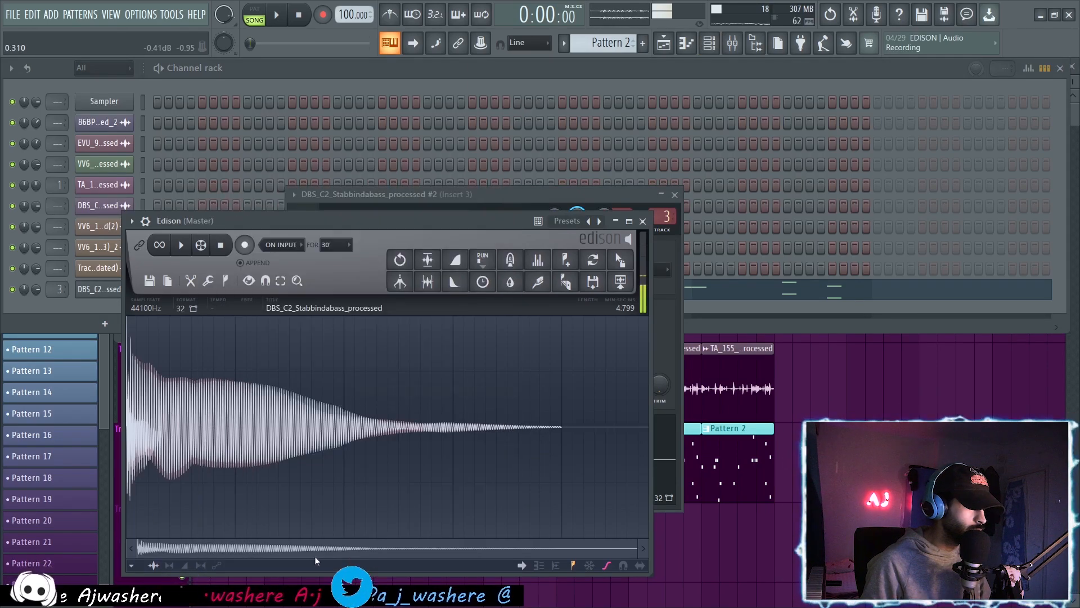
Apply a fade-in to the very first samples of the bass waveform and load the edited audio back into its channel.
{"action": "scroll", "coordinate": [314, 491], "scroll_direction": "up", "scroll_amount": 3}
{"action": "left_click_drag", "start_coordinate": [318, 548], "coordinate": [12, 532]}
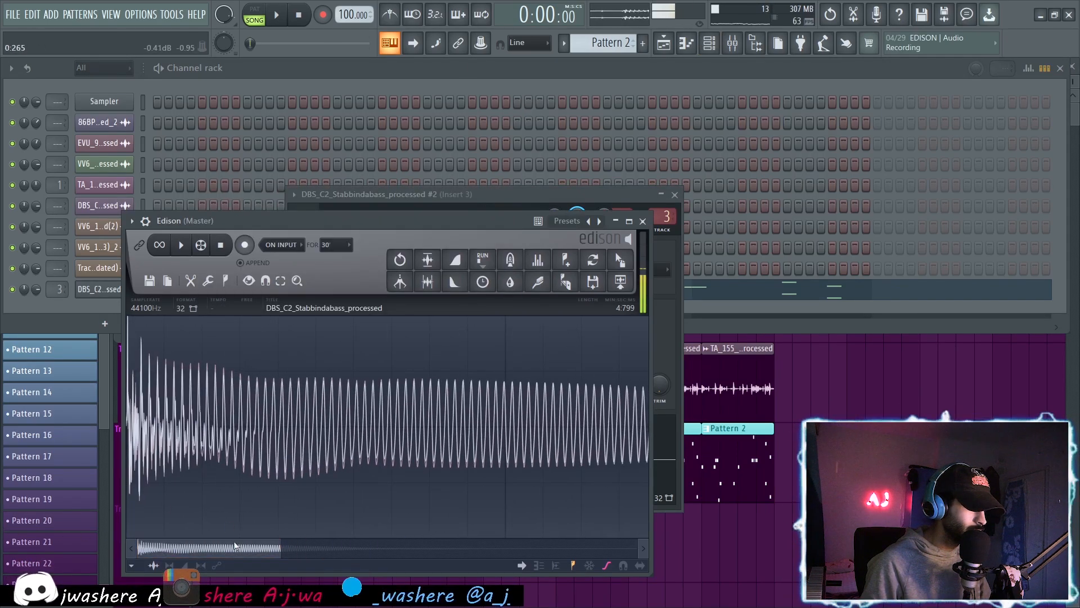
{"action": "left_click_drag", "start_coordinate": [277, 552], "coordinate": [135, 544]}
{"action": "left_click_drag", "start_coordinate": [148, 421], "coordinate": [125, 420]}
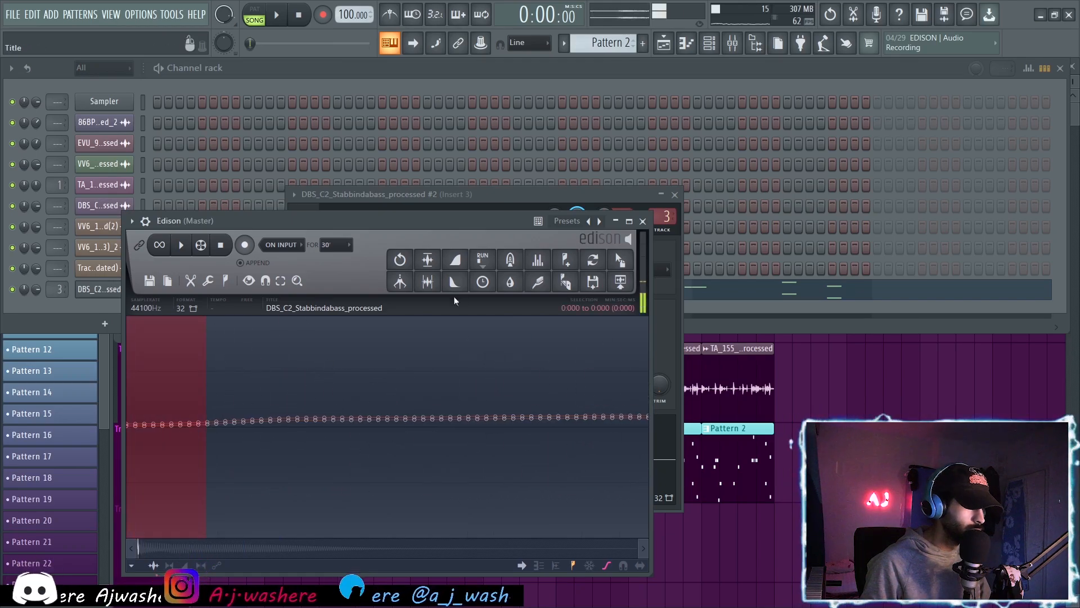
{"action": "left_click", "coordinate": [455, 259]}
{"action": "left_click_drag", "start_coordinate": [206, 402], "coordinate": [297, 406]}
{"action": "left_click", "coordinate": [452, 260]}
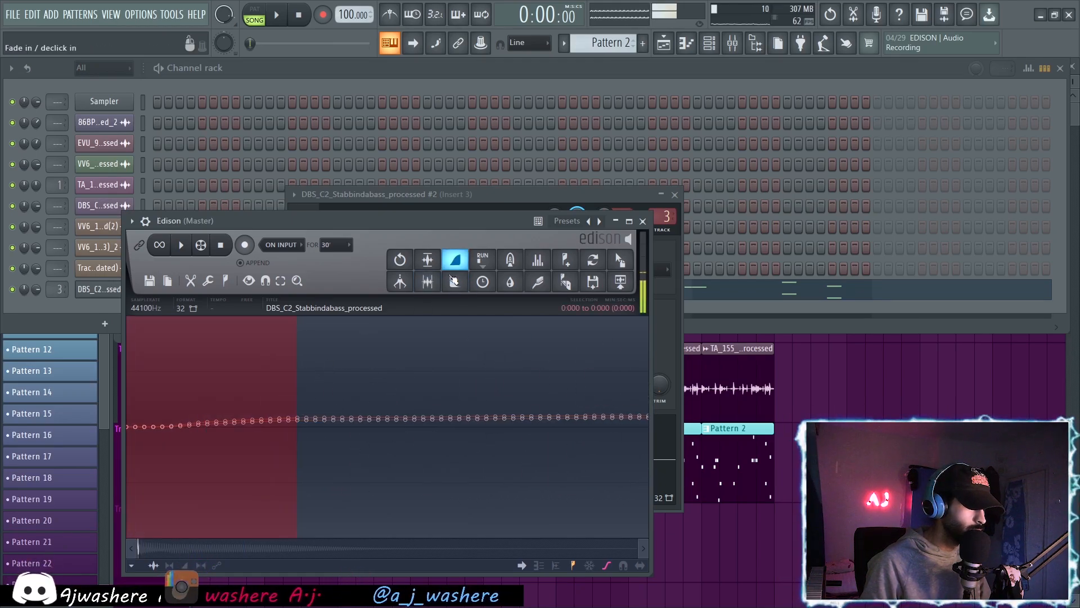
{"action": "left_click", "coordinate": [253, 400]}
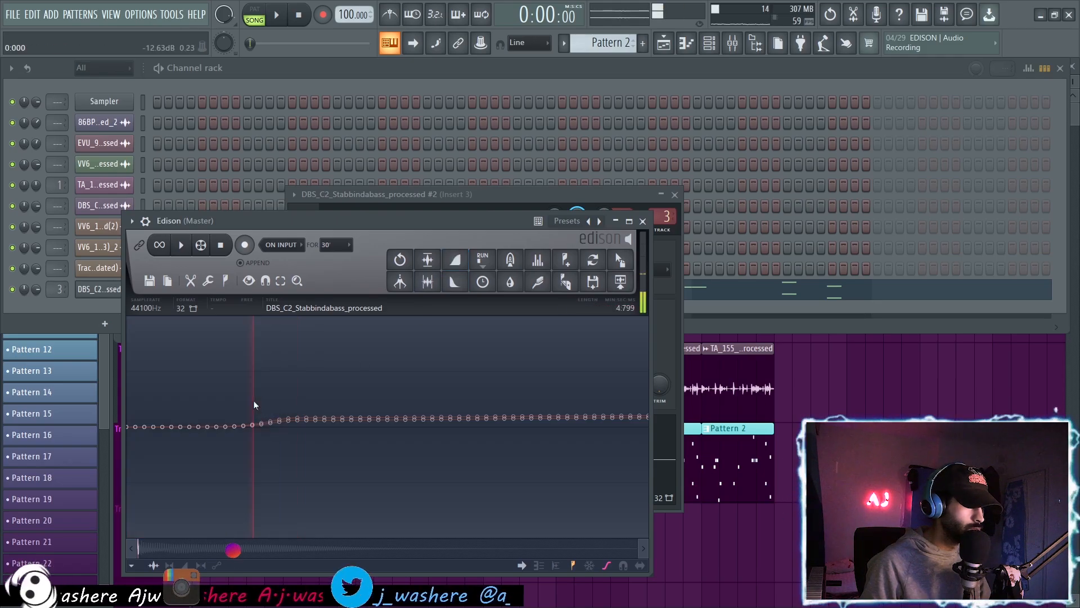
{"action": "left_click_drag", "start_coordinate": [620, 261], "coordinate": [332, 343]}
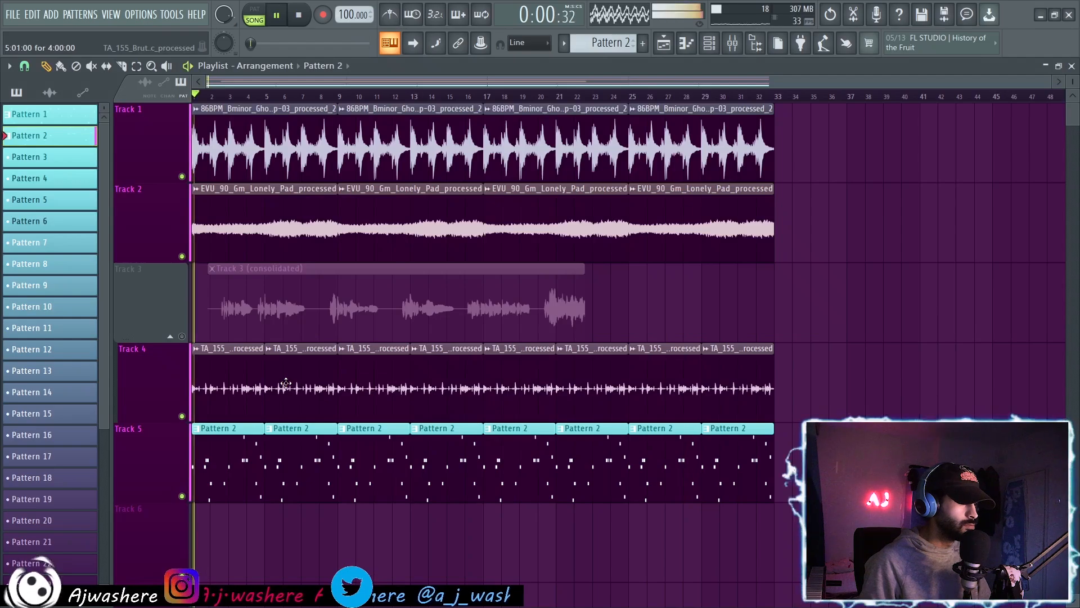
Audition the arrangement briefly with Track 1 toggled, and restore the track.
{"action": "left_click", "coordinate": [182, 176]}
{"action": "key", "text": "space"}
{"action": "key", "text": "space"}
{"action": "left_click", "coordinate": [182, 176]}
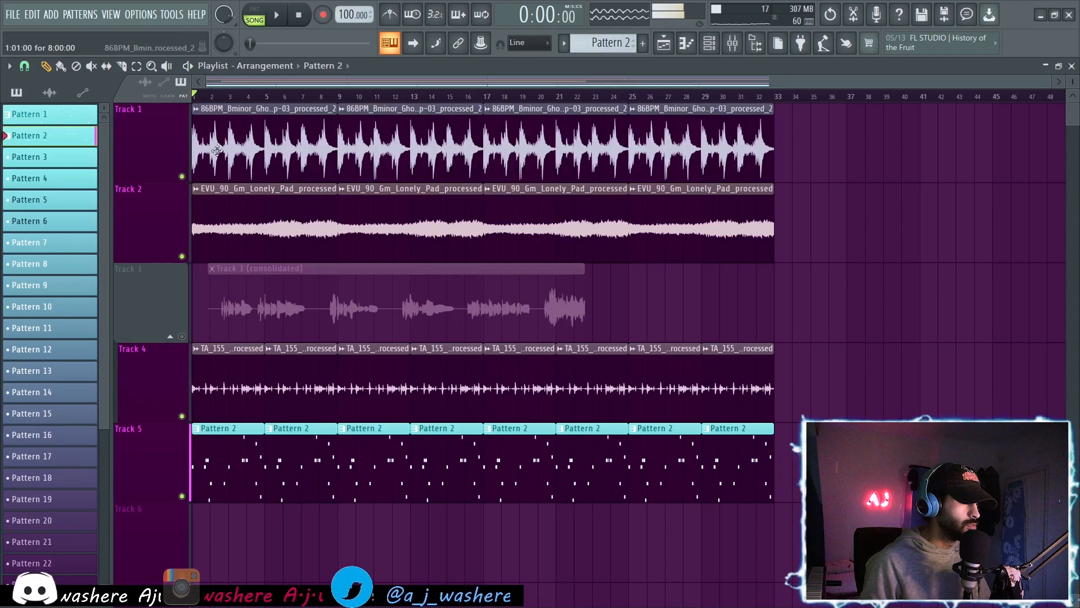
Open the Ghostly-Piano-Loop sample in Edison, fade in its very start and load the edited audio back into its channel.
{"action": "double_click", "coordinate": [220, 134]}
{"action": "right_click", "coordinate": [328, 450]}
{"action": "left_click", "coordinate": [447, 461]}
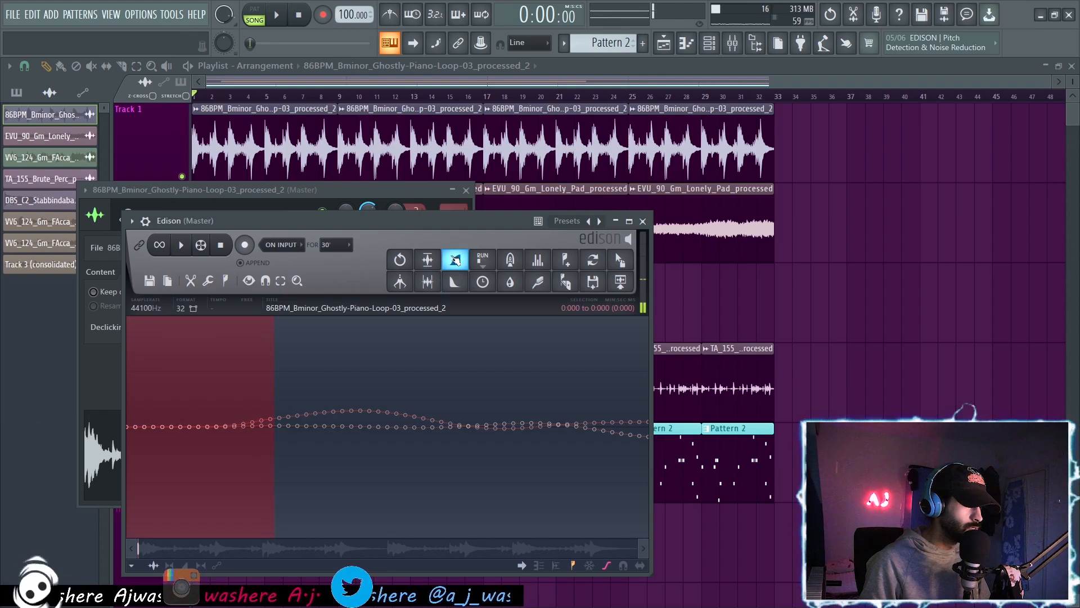
{"action": "left_click_drag", "start_coordinate": [619, 259], "coordinate": [283, 436]}
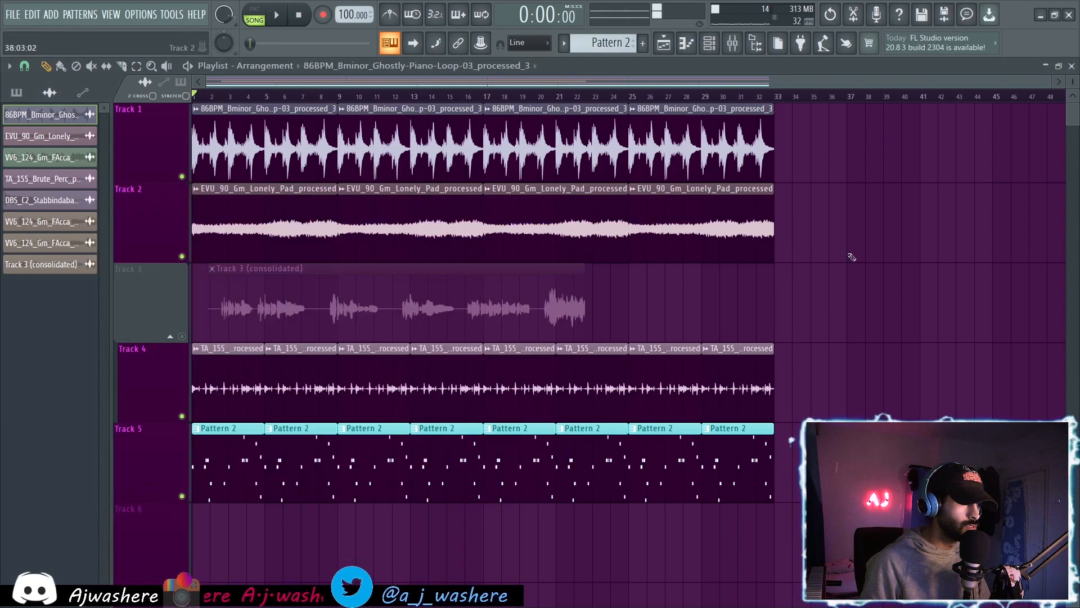
Play the arrangement from the start to check the edited samples together, and open the mixer.
{"action": "key", "text": "space"}
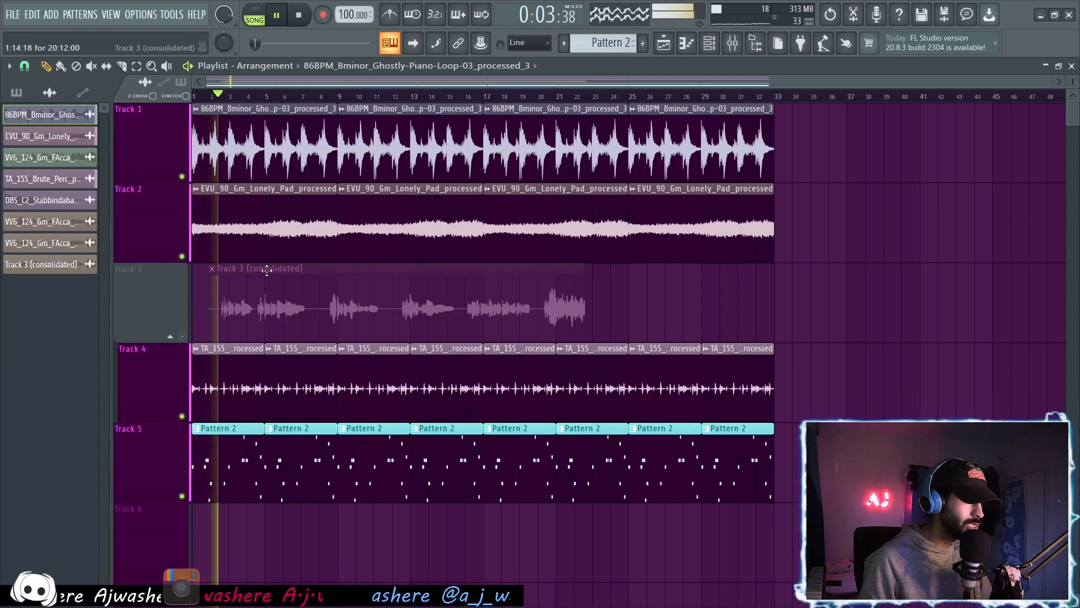
{"action": "key", "text": "space"}
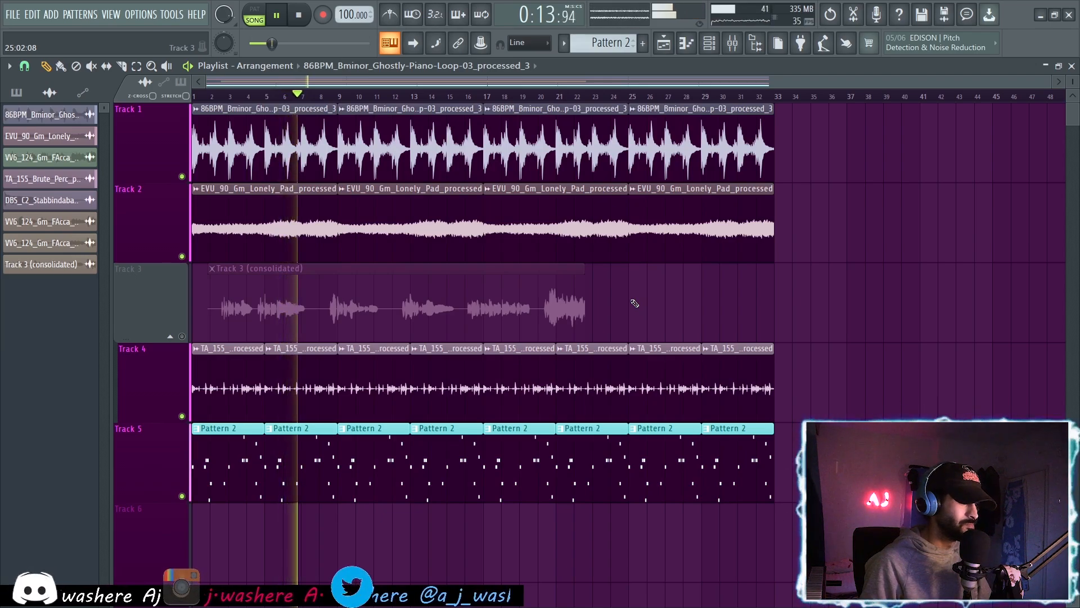
{"action": "key", "text": "space"}
{"action": "key", "text": "F9"}
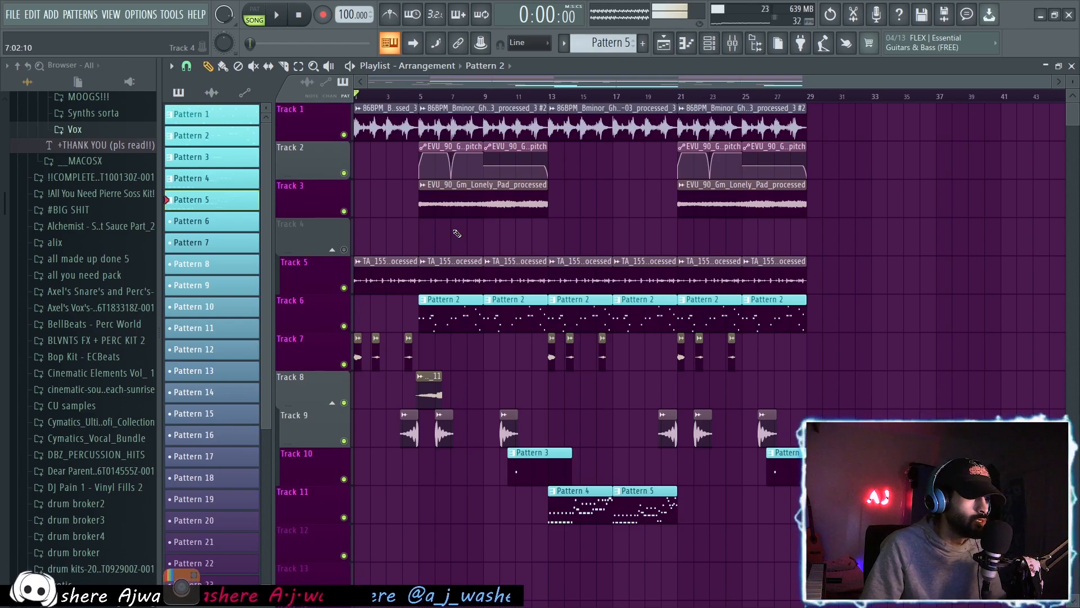
Solo the Lonely Pad track with its pitch automation, set playback to the pad's entry and open the pad's channel settings.
{"action": "right_click", "coordinate": [344, 210]}
{"action": "left_click", "coordinate": [418, 97]}
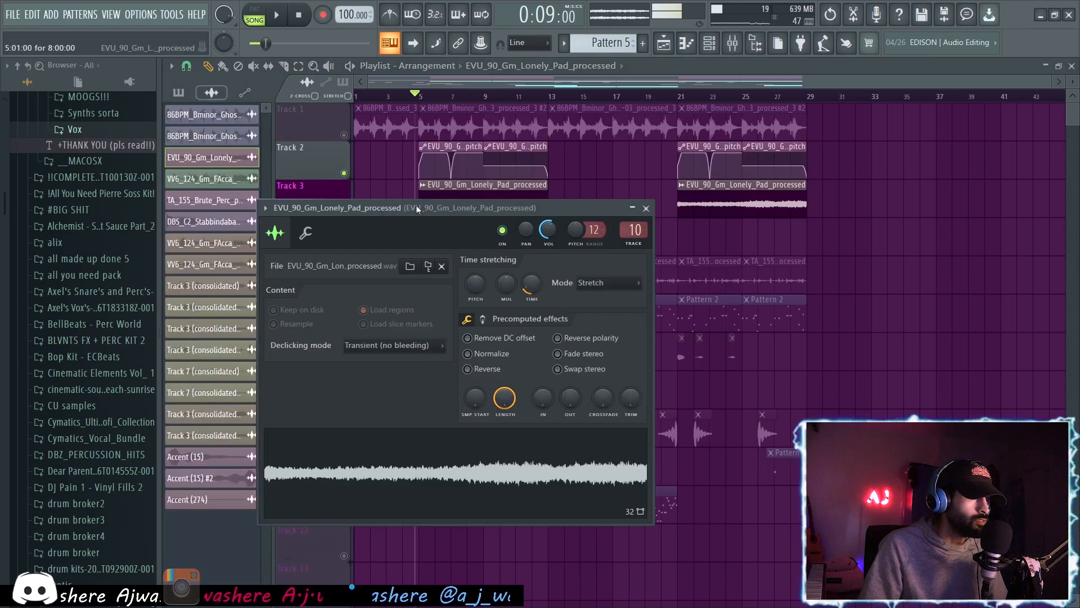
{"action": "left_click", "coordinate": [646, 208]}
{"action": "double_click", "coordinate": [470, 199]}
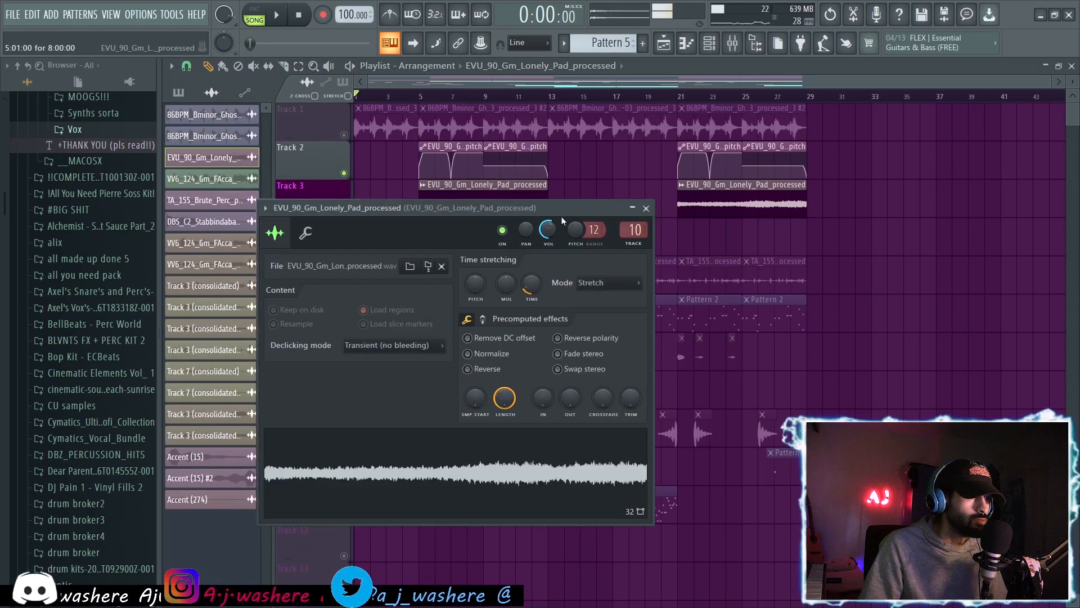
Open ShaperBox2 on the Lonely Pad's mixer insert, review its Volume and Pan shapes, and return to the playlist.
{"action": "left_click", "coordinate": [733, 43]}
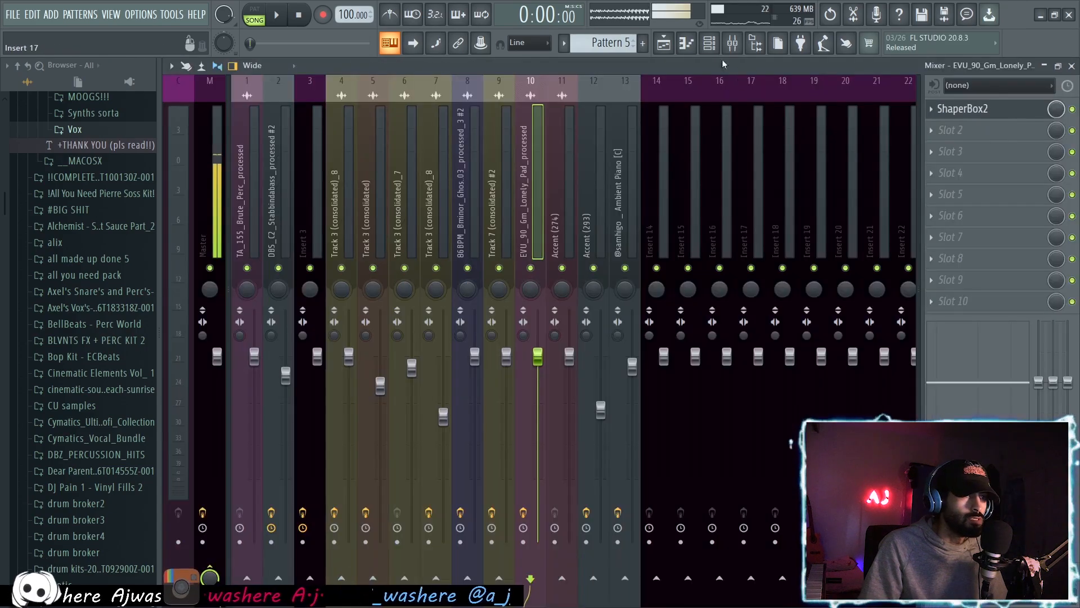
{"action": "left_click", "coordinate": [963, 109]}
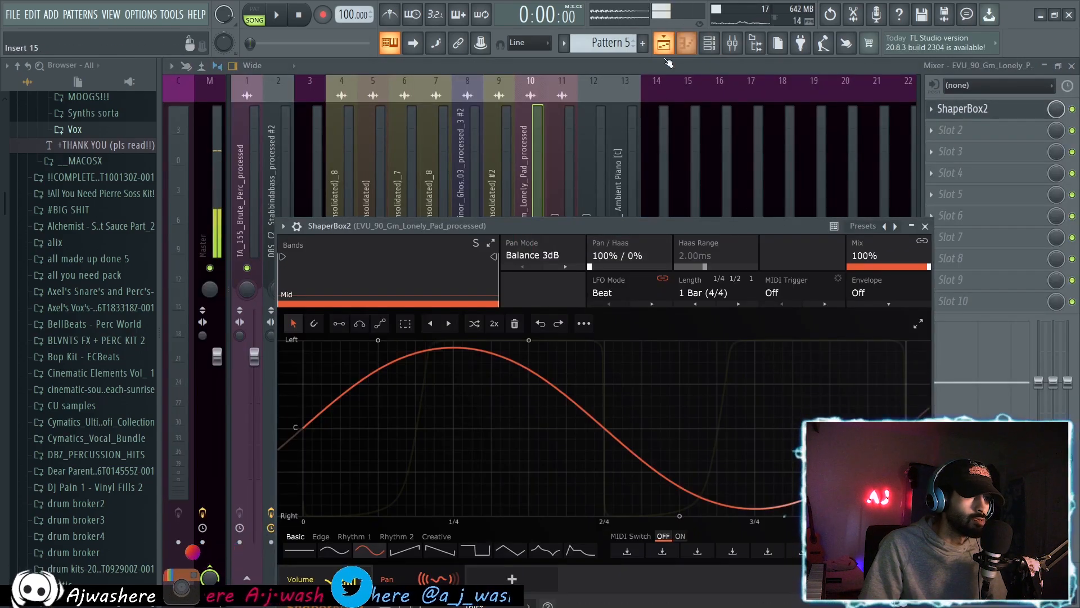
{"action": "left_click", "coordinate": [298, 577]}
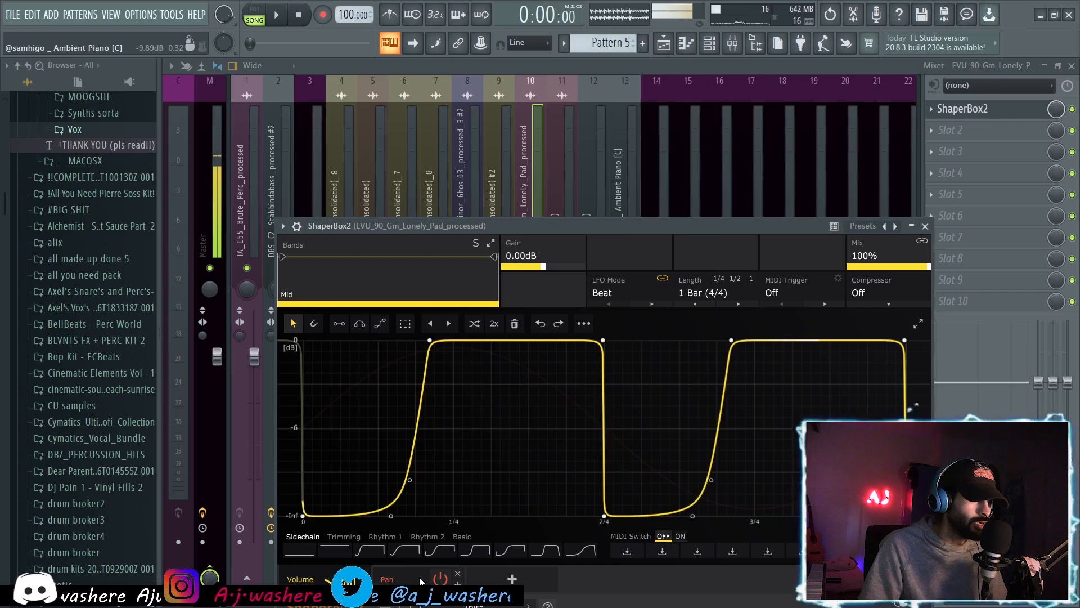
{"action": "left_click", "coordinate": [421, 580]}
{"action": "left_click", "coordinate": [665, 43]}
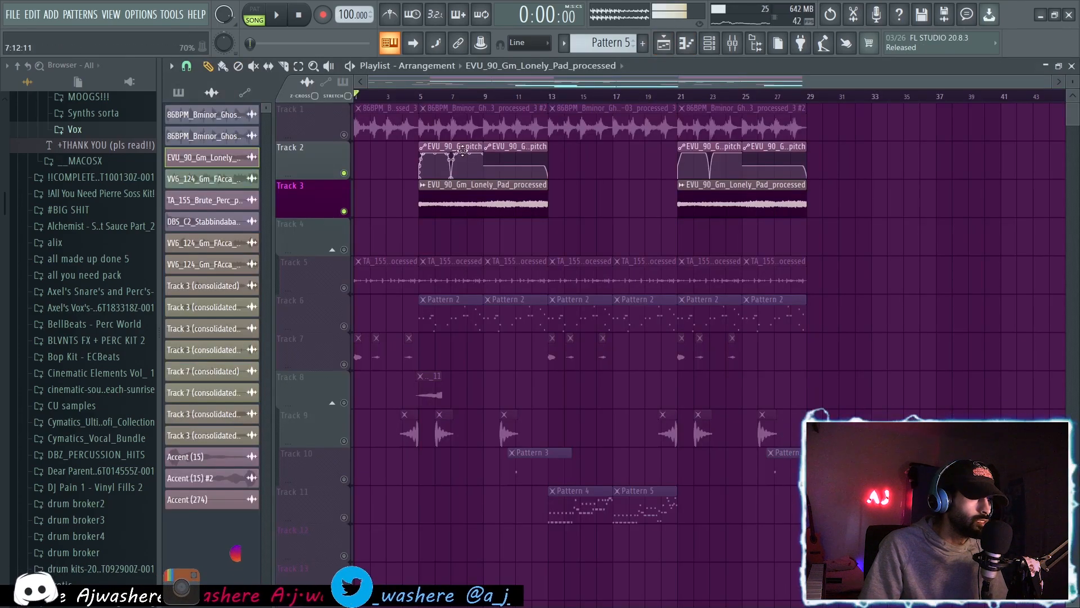
Close the pad's channel settings and play the soloed pad with its pitch automation from just before bar 5.
{"action": "double_click", "coordinate": [505, 183]}
{"action": "left_click", "coordinate": [647, 208]}
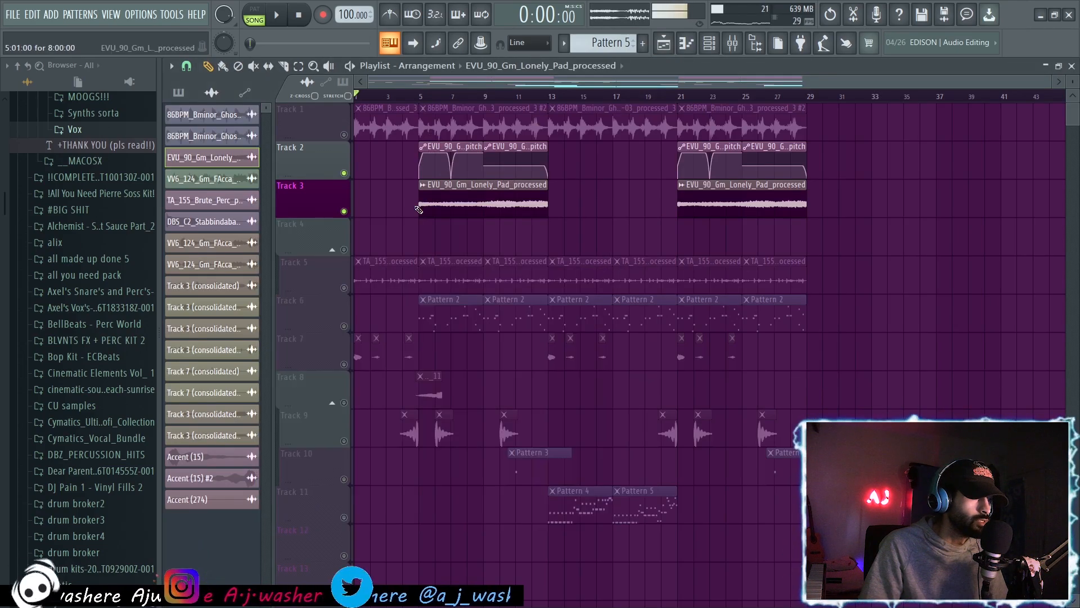
{"action": "scroll", "coordinate": [418, 200], "scroll_direction": "up", "scroll_amount": 3}
{"action": "left_click", "coordinate": [415, 96]}
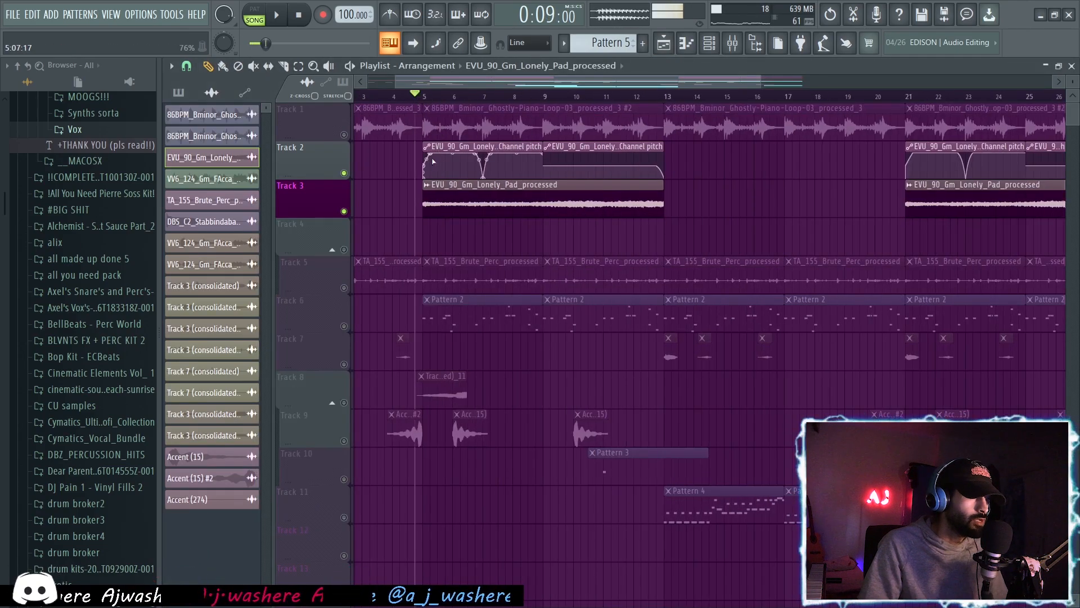
{"action": "key", "text": "space"}
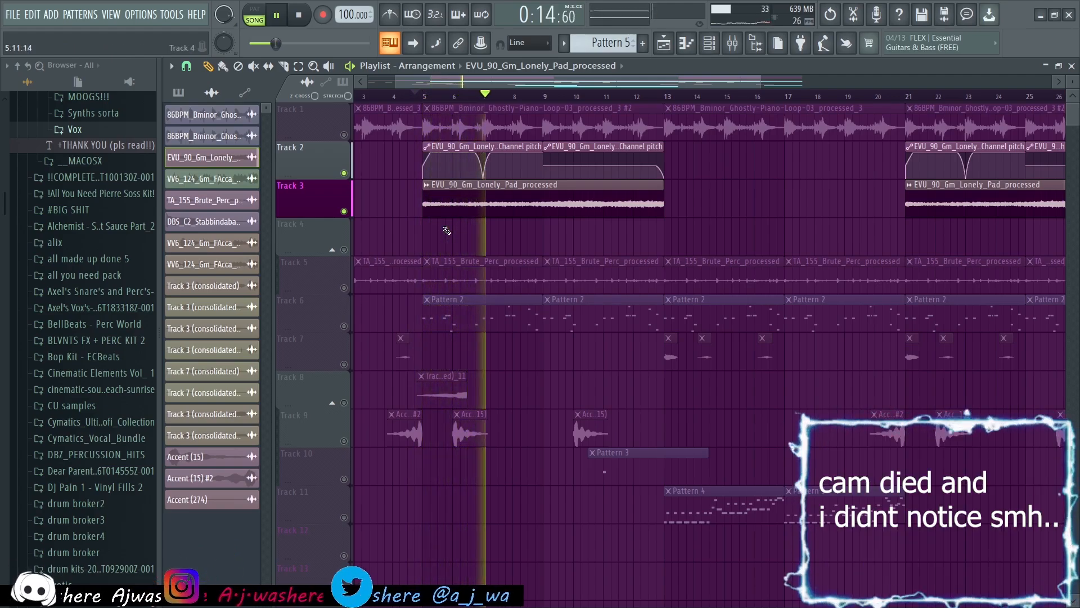
Review the channel settings of the first clip on Track 7 during playback and close them.
{"action": "scroll", "coordinate": [446, 230], "scroll_direction": "down", "scroll_amount": 3, "text": "ctrl"}
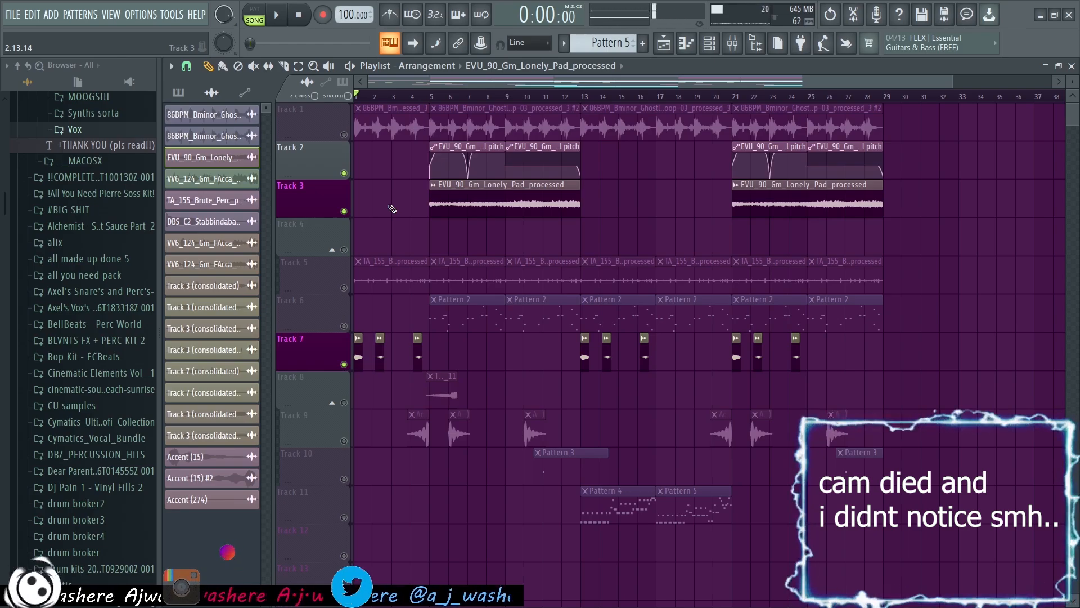
{"action": "double_click", "coordinate": [358, 357]}
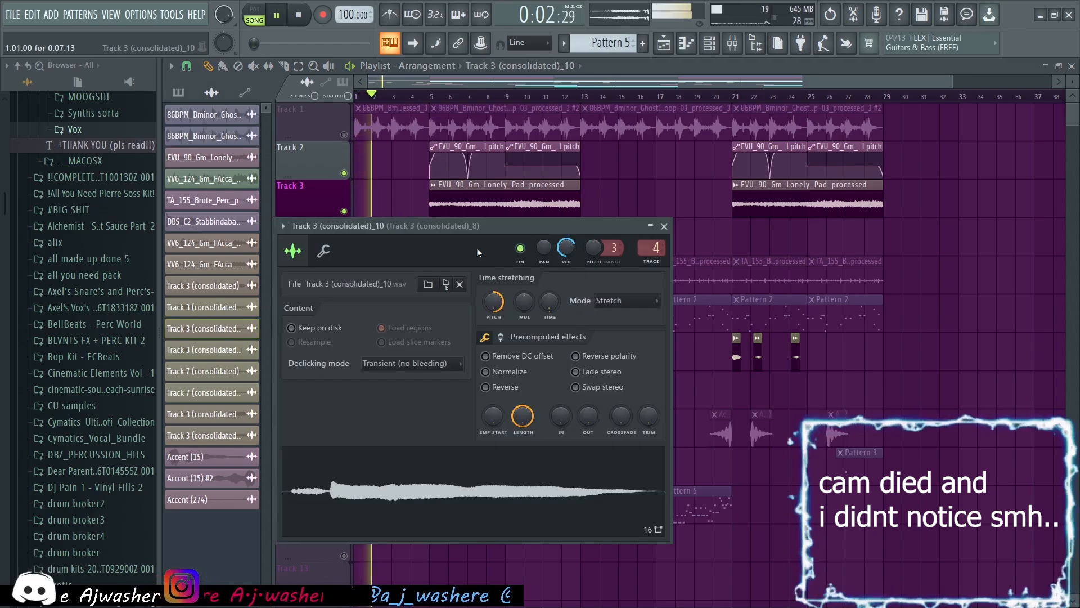
{"action": "left_click", "coordinate": [665, 226]}
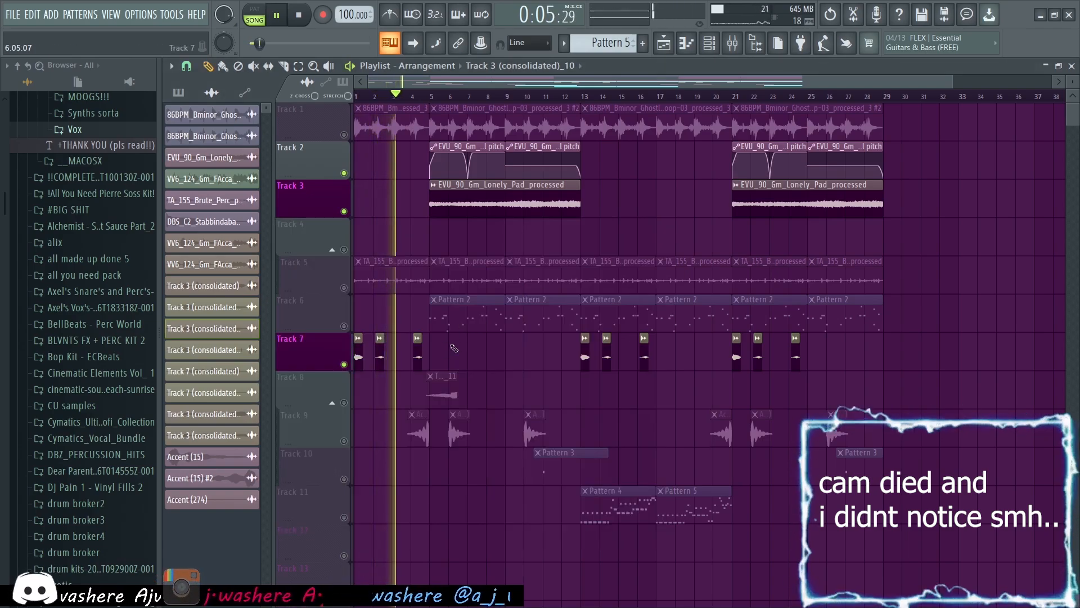
Unmute Track 9 and Track 11 alongside the already audible tracks and play them, starting Track 11's Pattern 4 from shortly before bar 13.
{"action": "key", "text": "space"}
{"action": "left_click", "coordinate": [345, 441]}
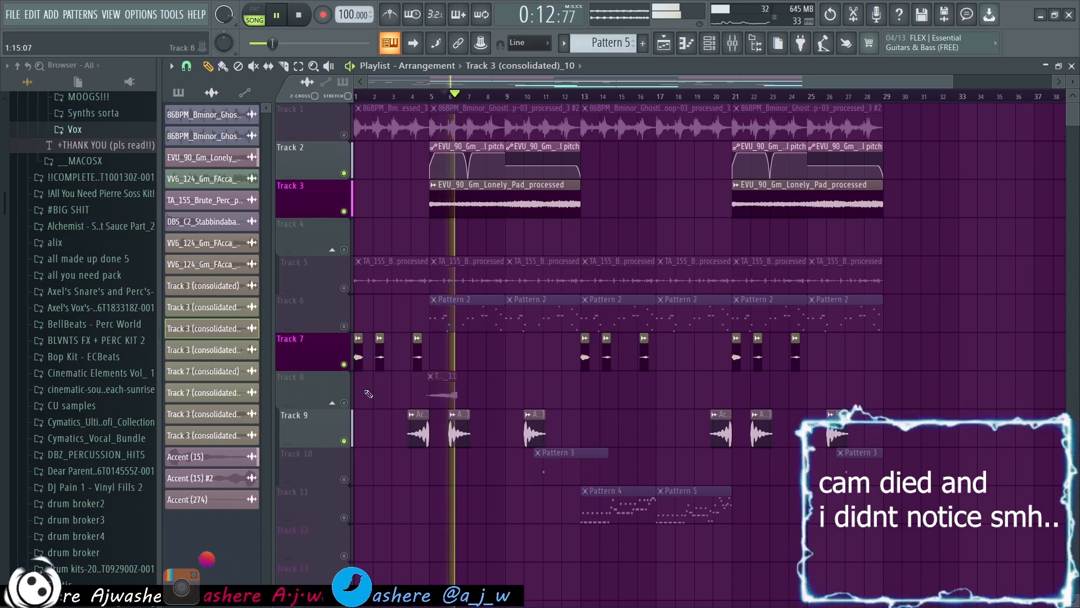
{"action": "key", "text": "space"}
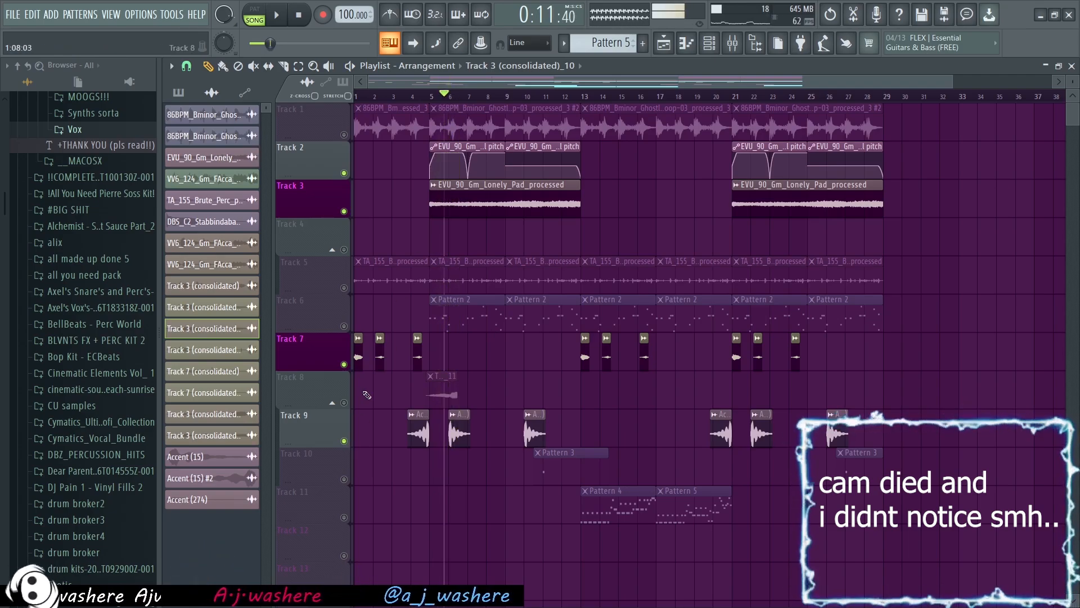
{"action": "left_click", "coordinate": [345, 517]}
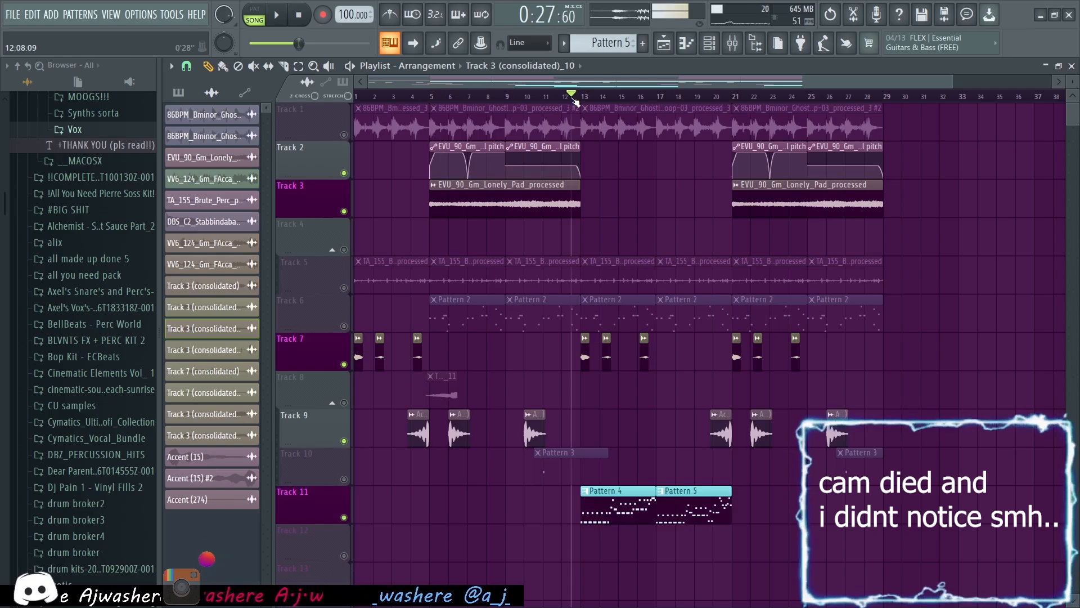
{"action": "key", "text": "space"}
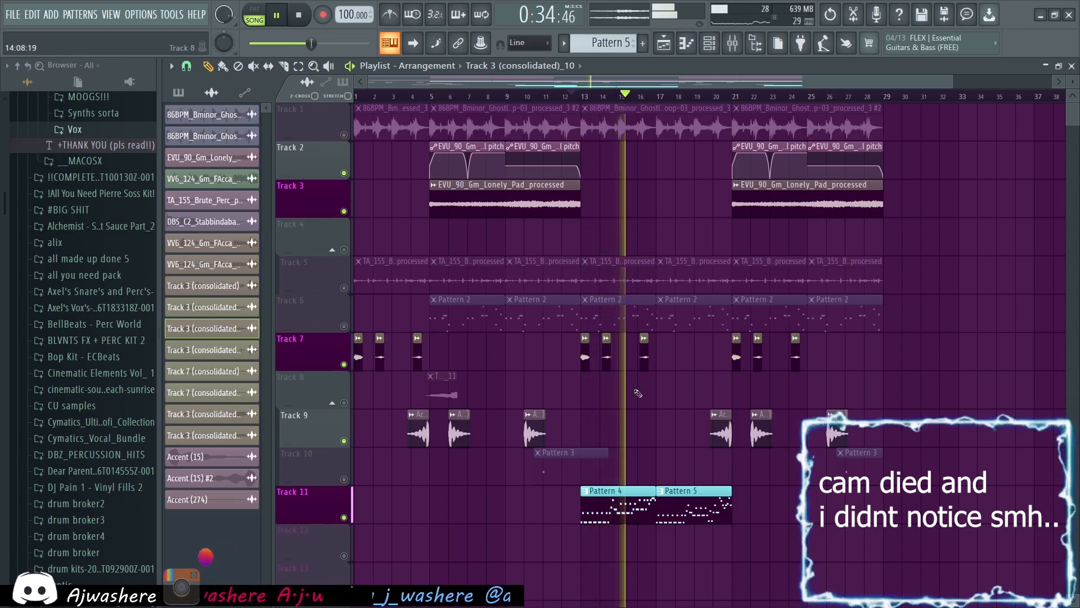
{"action": "key", "text": "space"}
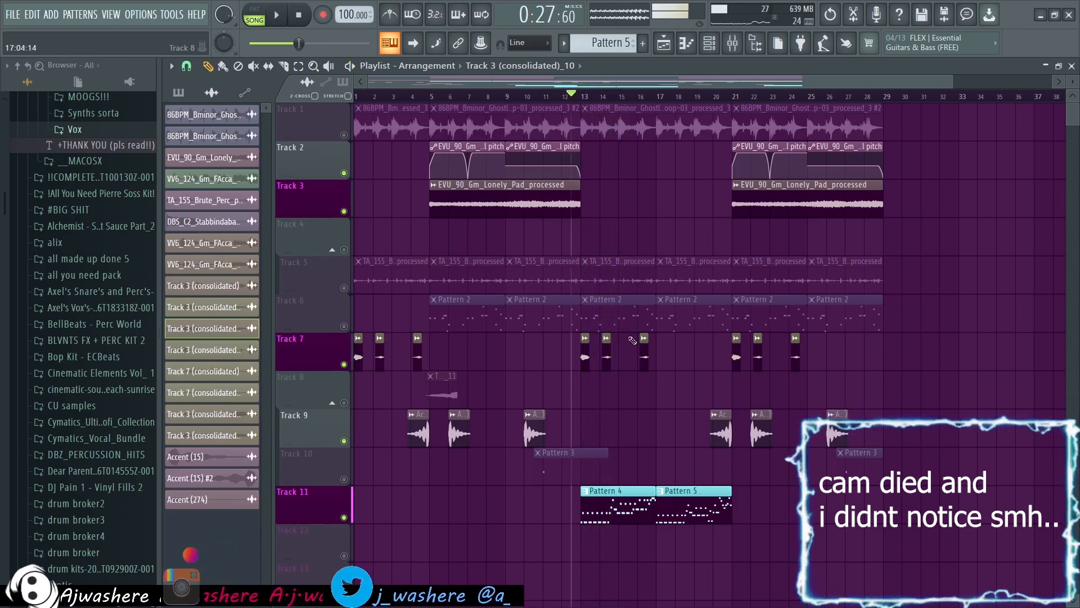
Solo Track 1 and play its loop from just before bar 5, and play the full arrangement with all tracks unmuted.
{"action": "left_click", "coordinate": [345, 135], "text": "ctrl"}
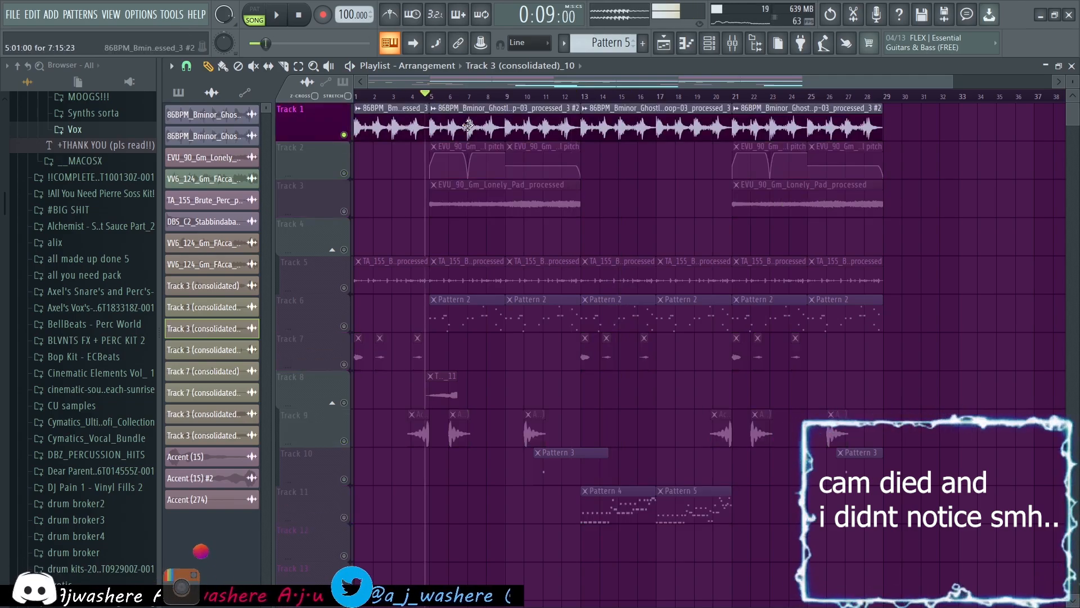
{"action": "key", "text": "space"}
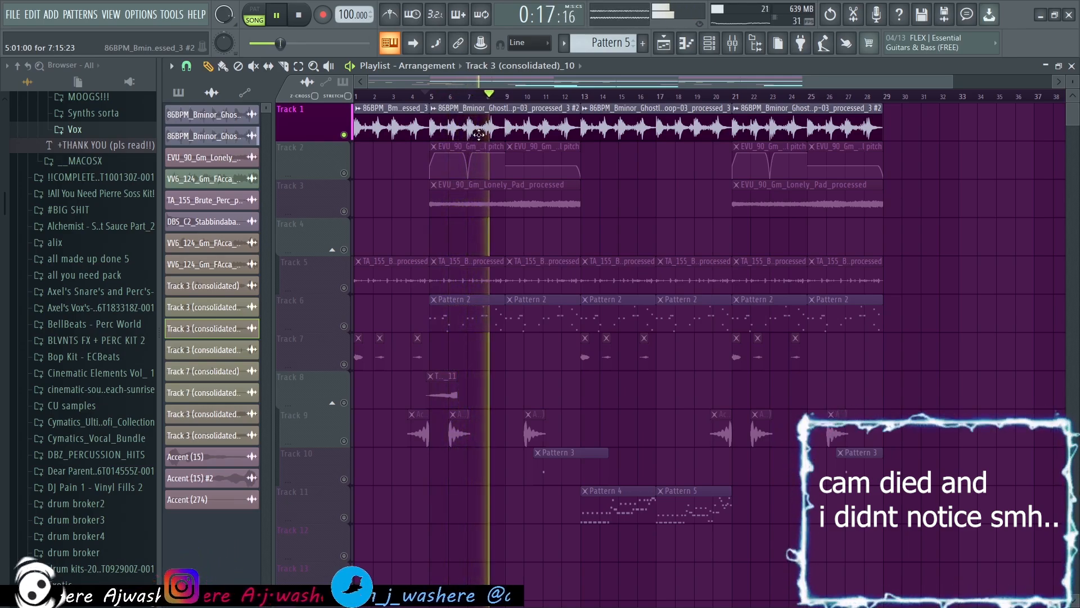
{"action": "right_click", "coordinate": [344, 135]}
{"action": "key", "text": "space"}
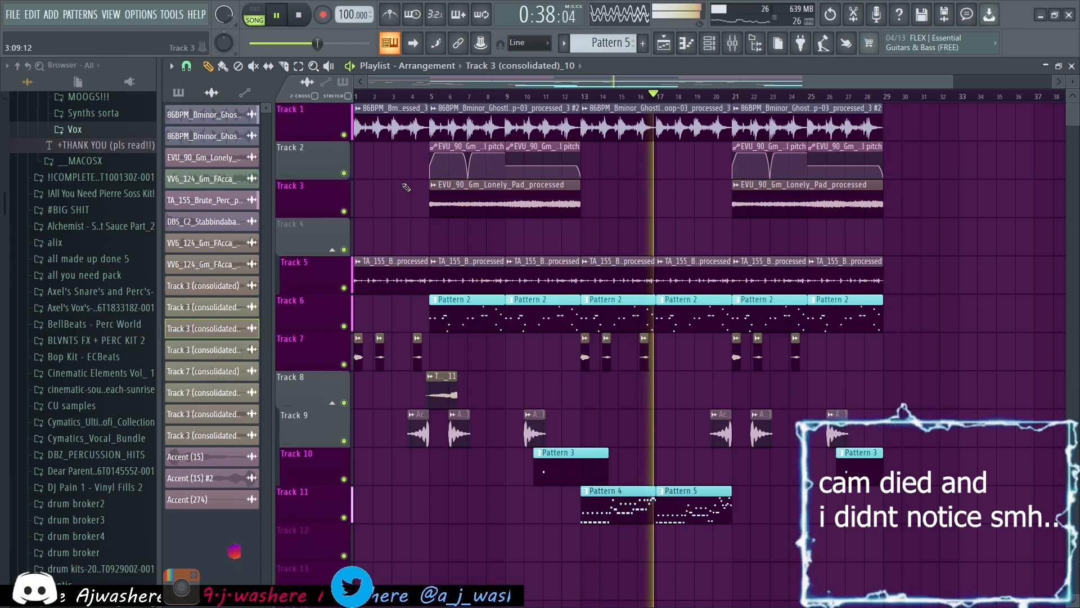
{"action": "key", "text": "space"}
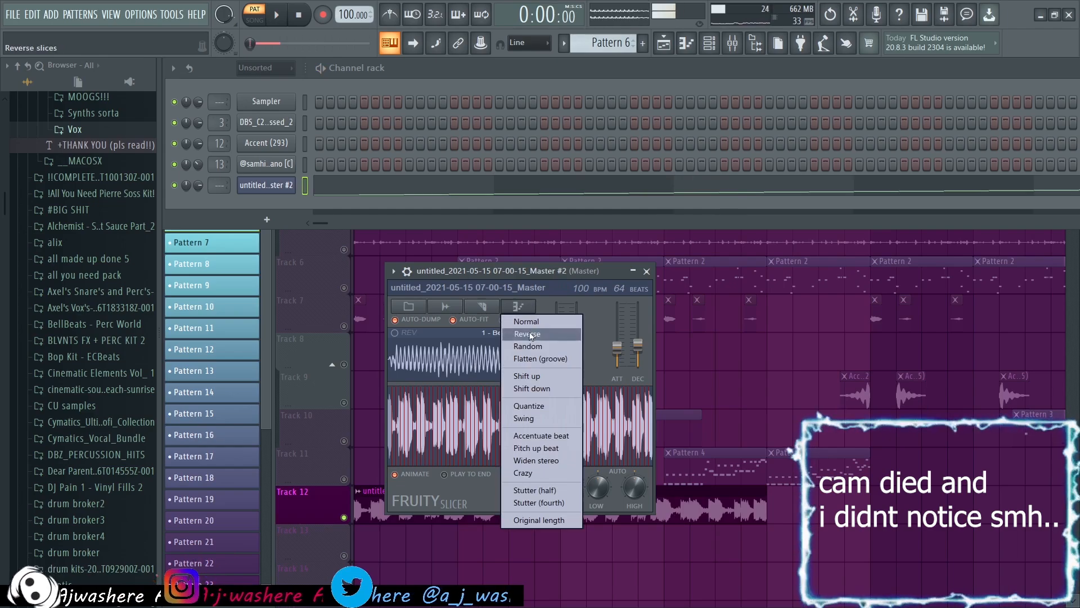
Reverse the slice order of the exported master loop in Fruity Slicer and play the result.
{"action": "left_click", "coordinate": [528, 334]}
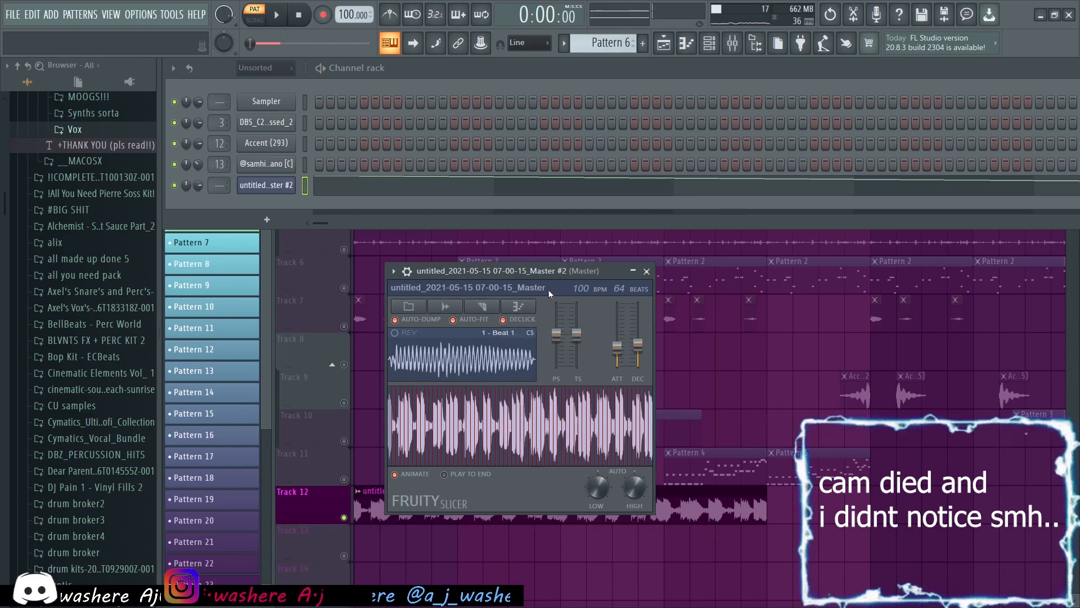
{"action": "key", "text": "space"}
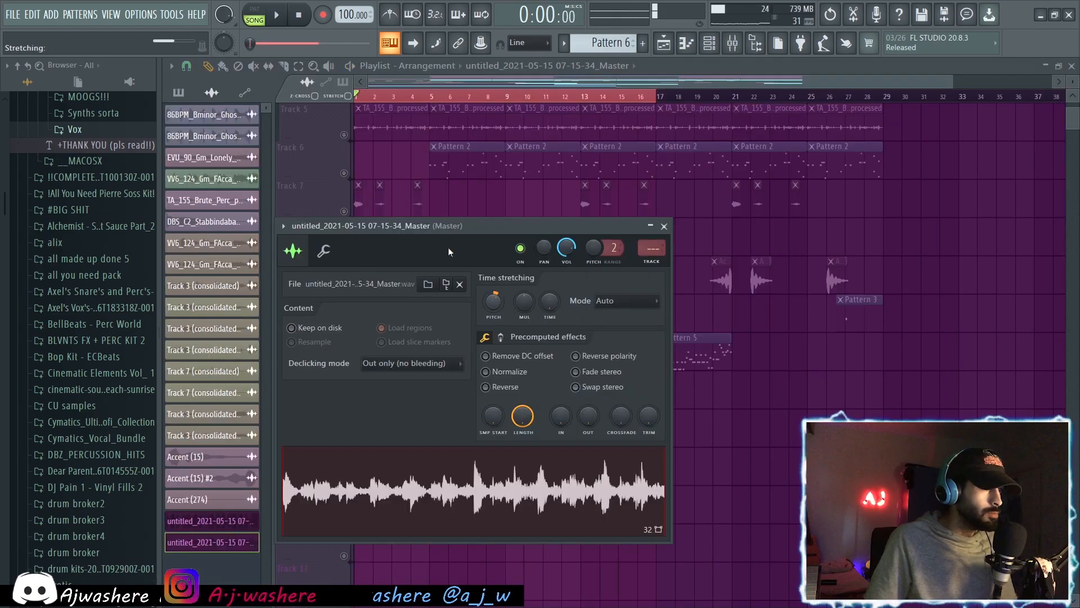
Review the channel settings of the 07-15-34 master recording on Track 14 and close them.
{"action": "key", "text": "Escape"}
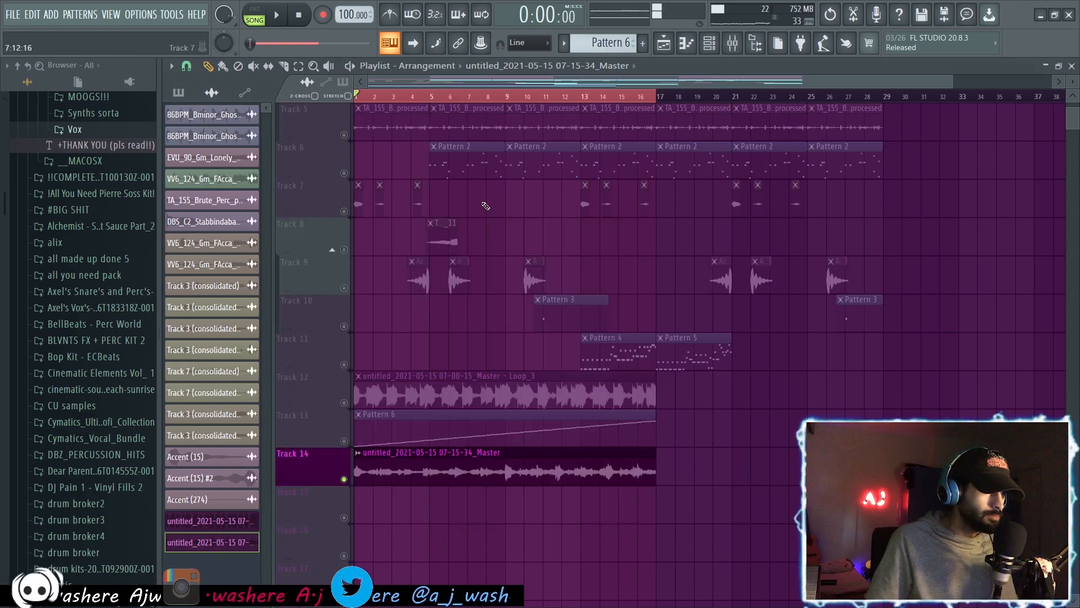
{"action": "double_click", "coordinate": [477, 465]}
{"action": "key", "text": "Escape"}
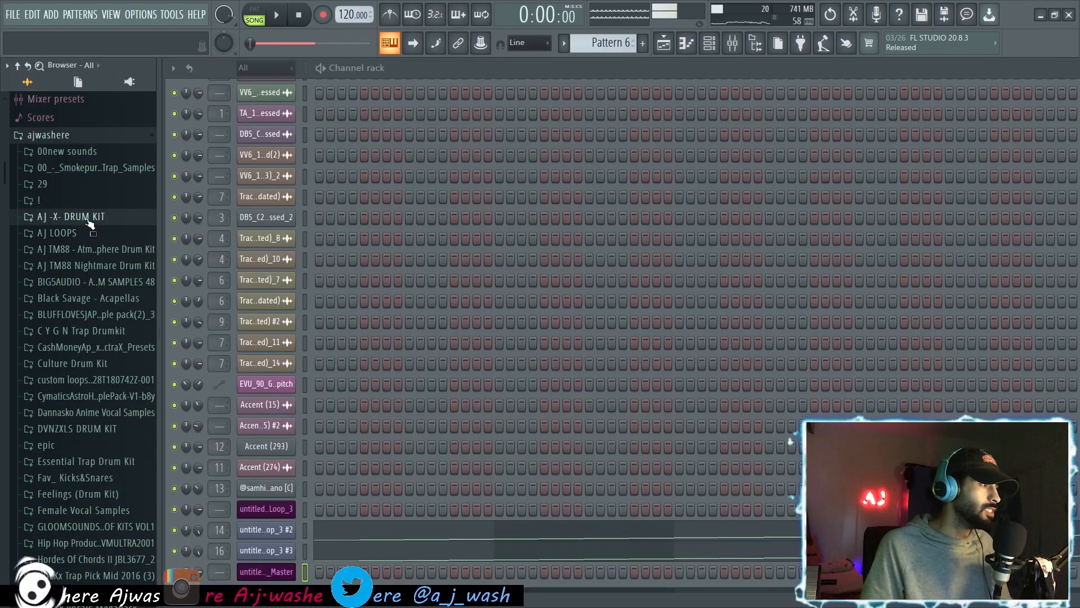
Load the Hard Perc sample from the AJ -X- DRUM KIT into a new channel and show it in the channel rack.
{"action": "left_click", "coordinate": [89, 218]}
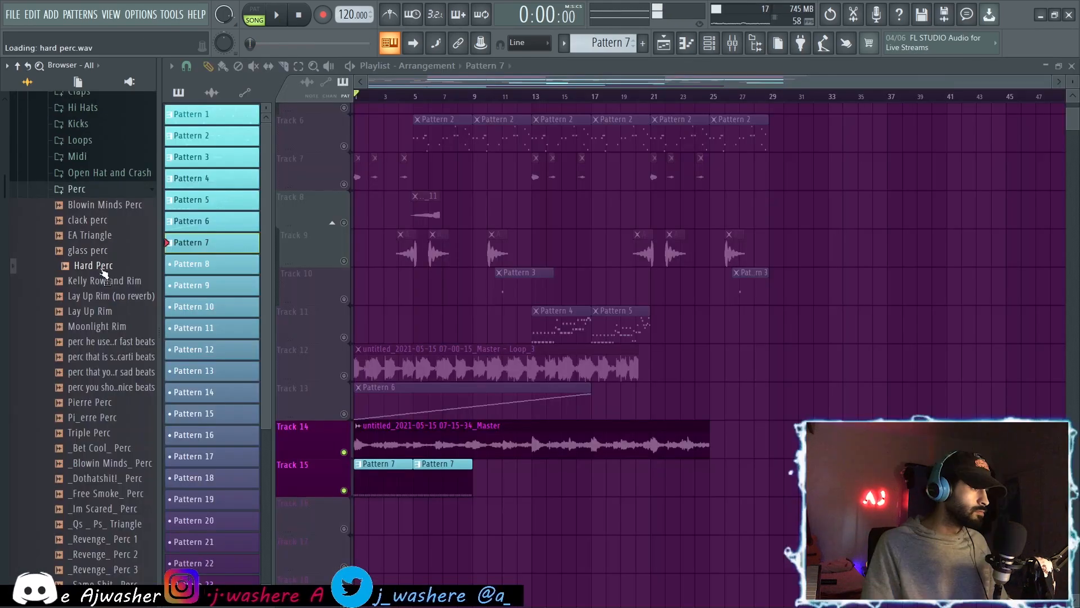
{"action": "right_click", "coordinate": [104, 269]}
{"action": "left_click", "coordinate": [146, 277]}
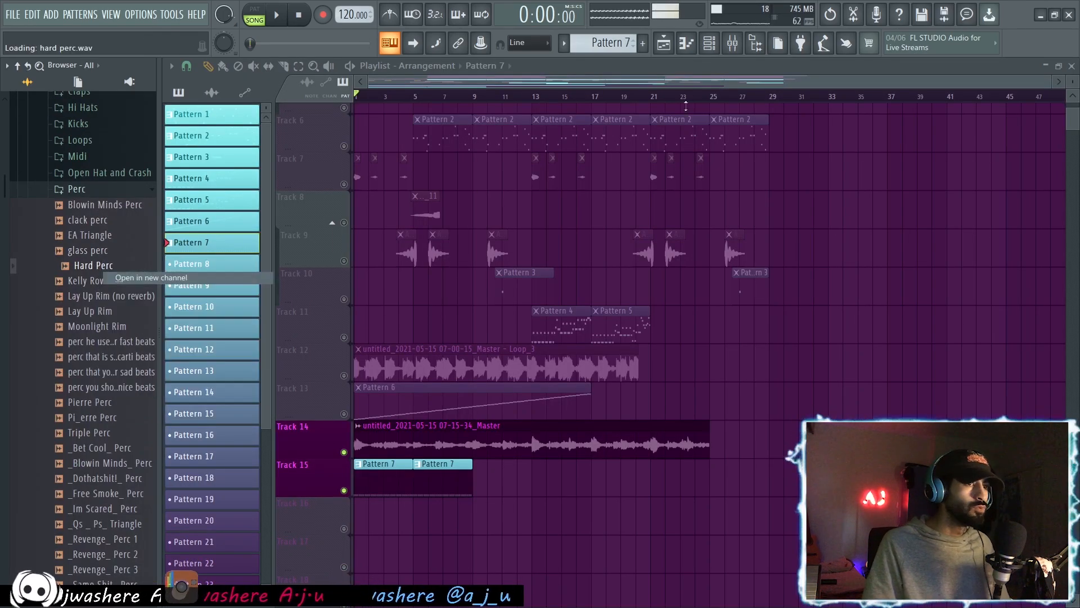
{"action": "left_click", "coordinate": [709, 43]}
{"action": "scroll", "coordinate": [339, 540], "scroll_direction": "down", "scroll_amount": 1}
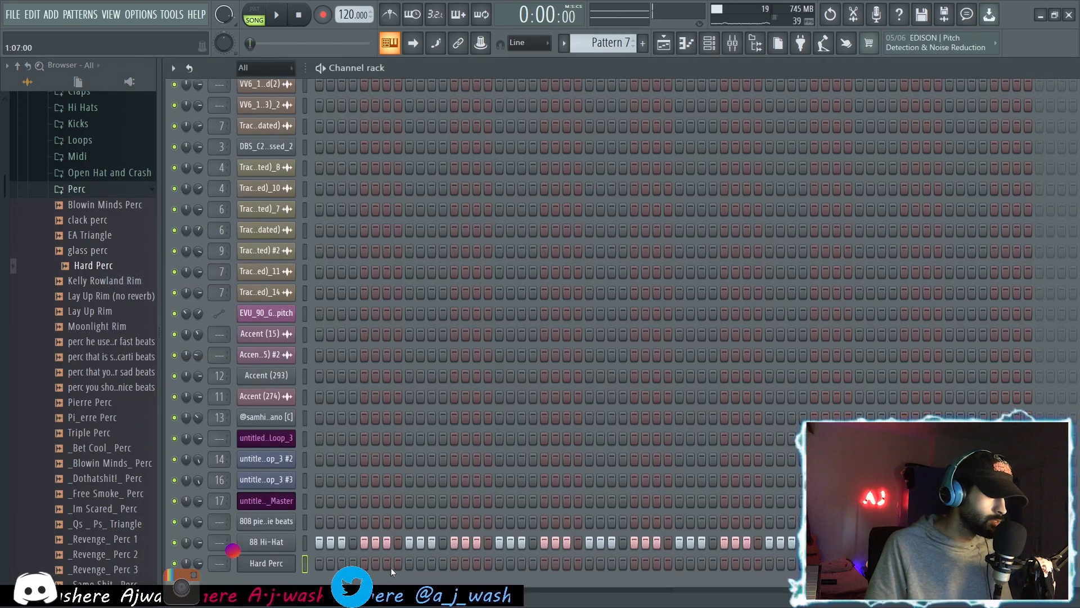
Add Hard Perc hits on steps 9, 25 and 41 of Pattern 7 during playback.
{"action": "left_click", "coordinate": [410, 565]}
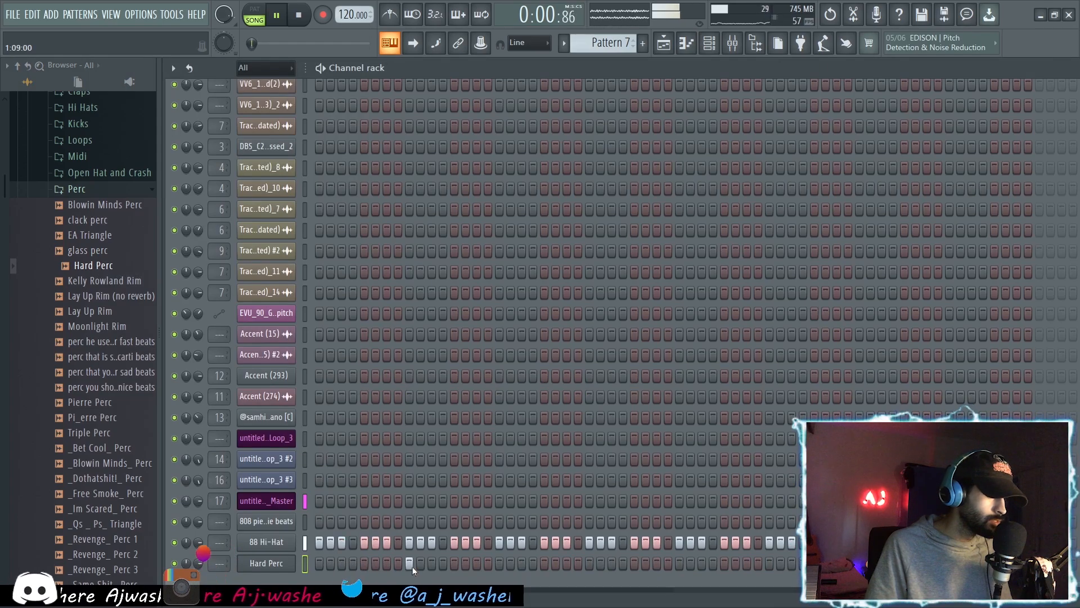
{"action": "left_click", "coordinate": [590, 565]}
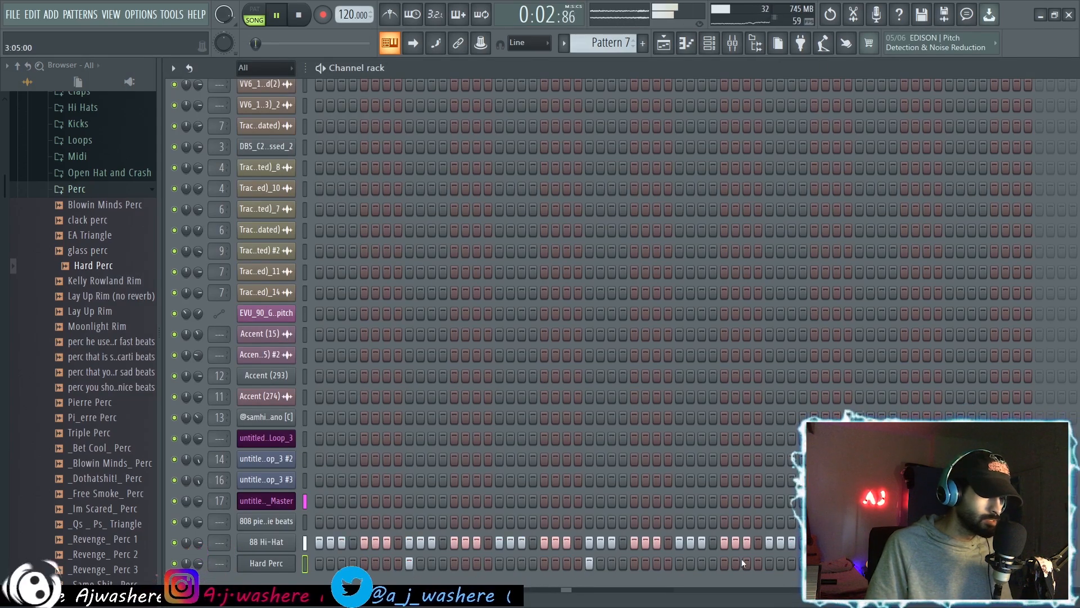
{"action": "left_click", "coordinate": [770, 565]}
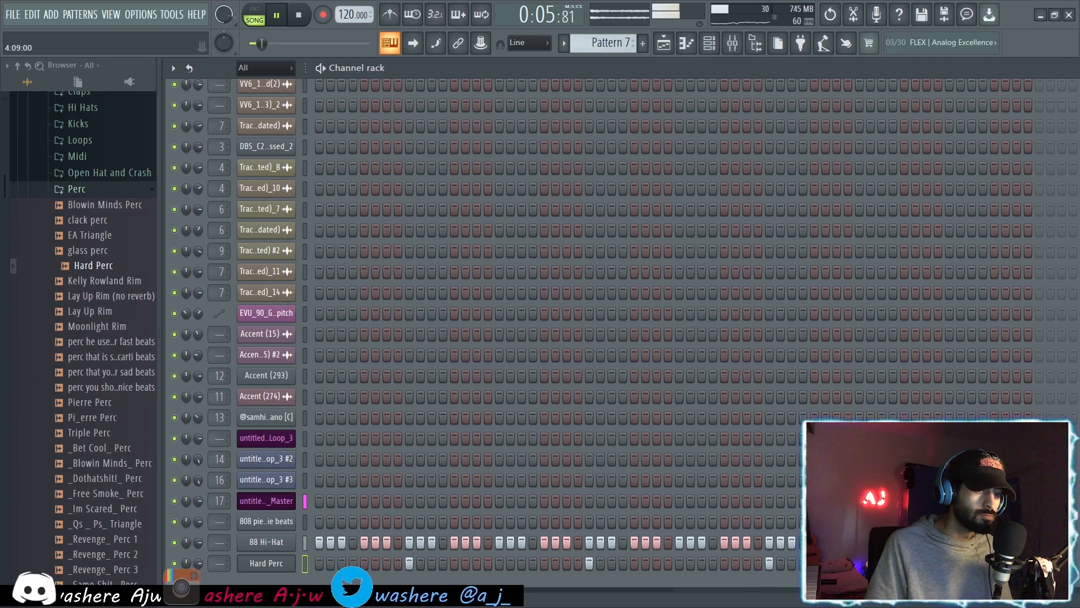
{"action": "key", "text": "F5"}
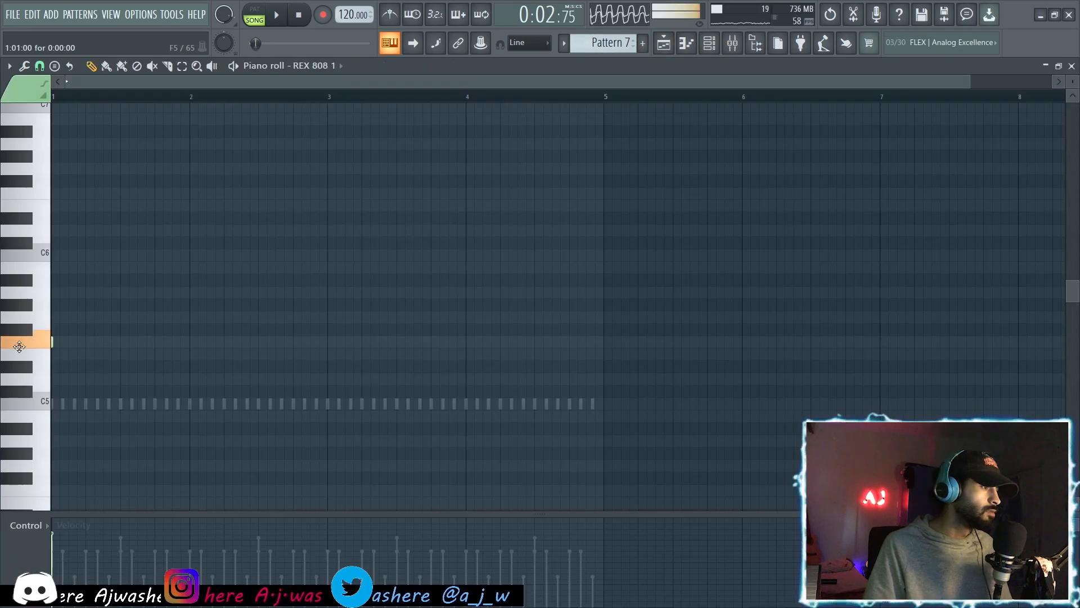
Play the beat repeatedly to check the pitch of the opening REX 808 1 note against the sample.
{"action": "key", "text": "space"}
{"action": "key", "text": "space"}
{"action": "key", "text": "space"}
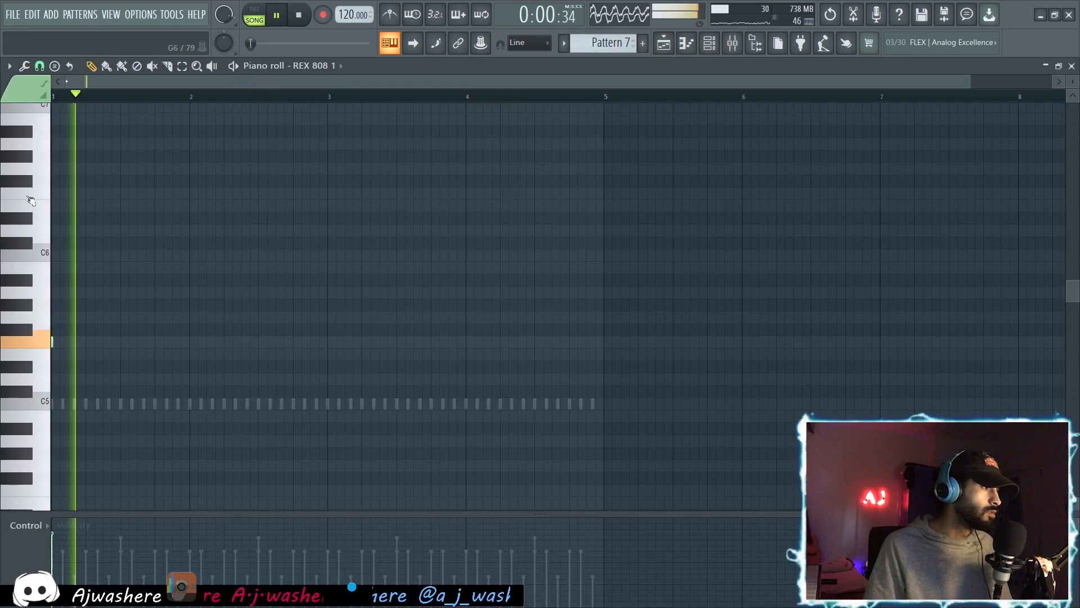
{"action": "scroll", "coordinate": [31, 220], "scroll_direction": "up", "scroll_amount": 3}
{"action": "scroll", "coordinate": [84, 247], "scroll_direction": "down", "scroll_amount": 3}
{"action": "key", "text": "space"}
{"action": "key", "text": "space"}
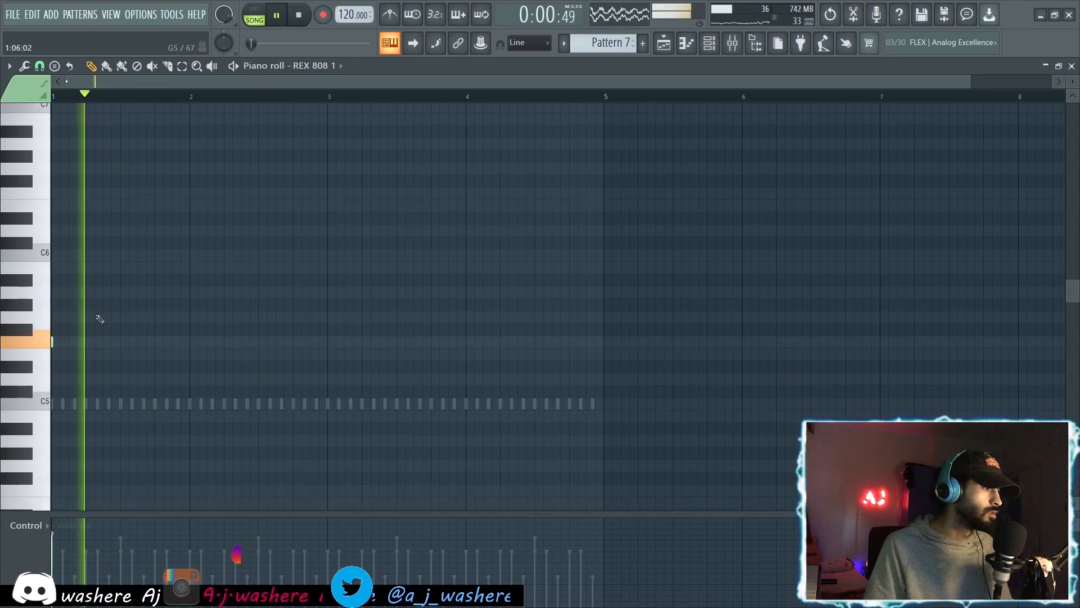
{"action": "scroll", "coordinate": [96, 315], "scroll_direction": "up", "scroll_amount": 3}
{"action": "scroll", "coordinate": [152, 260], "scroll_direction": "down", "scroll_amount": 2}
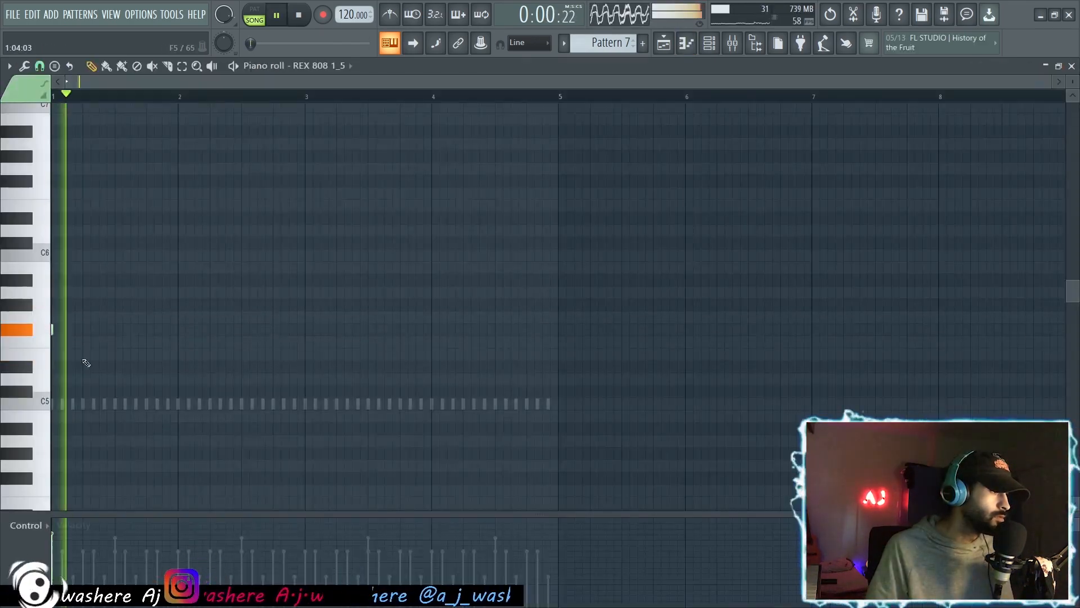
Add REX 808 1_5 notes late in bar 2, three on F#5 and one on G5, plus a C#5 at bar 3, and play them.
{"action": "key", "text": "space"}
{"action": "left_click", "coordinate": [243, 330]}
{"action": "left_click", "coordinate": [275, 330]}
{"action": "left_click", "coordinate": [282, 330]}
{"action": "left_click", "coordinate": [291, 317]}
{"action": "left_click_drag", "start_coordinate": [306, 403], "coordinate": [306, 392]}
{"action": "key", "text": "space"}
{"action": "key", "text": "space"}
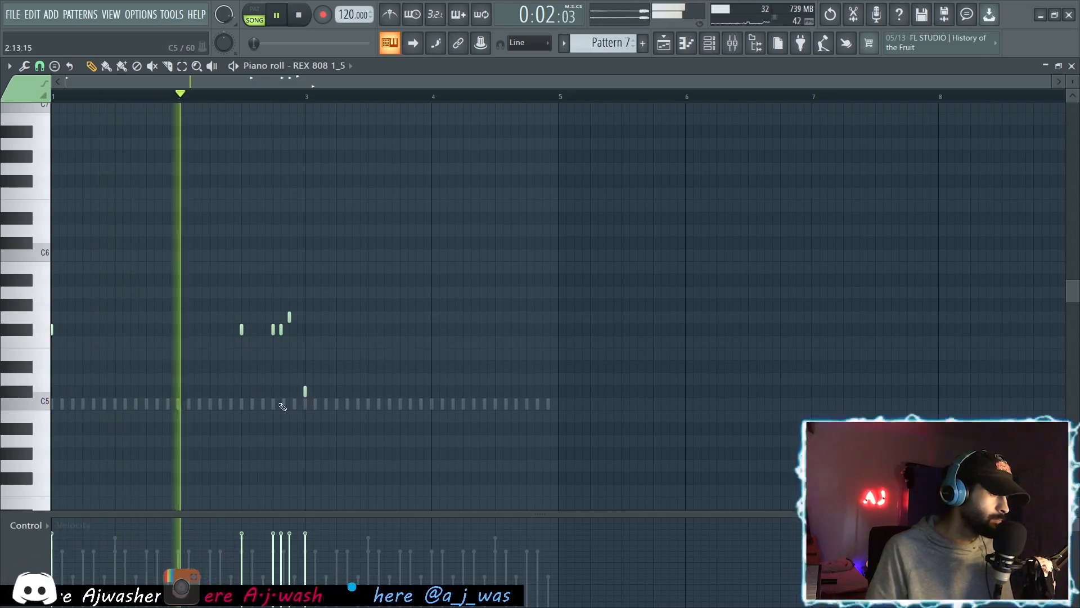
Reset the time-stretching pitch of the 07-15-34 master recording's channel on insert 17.
{"action": "key", "text": "F6"}
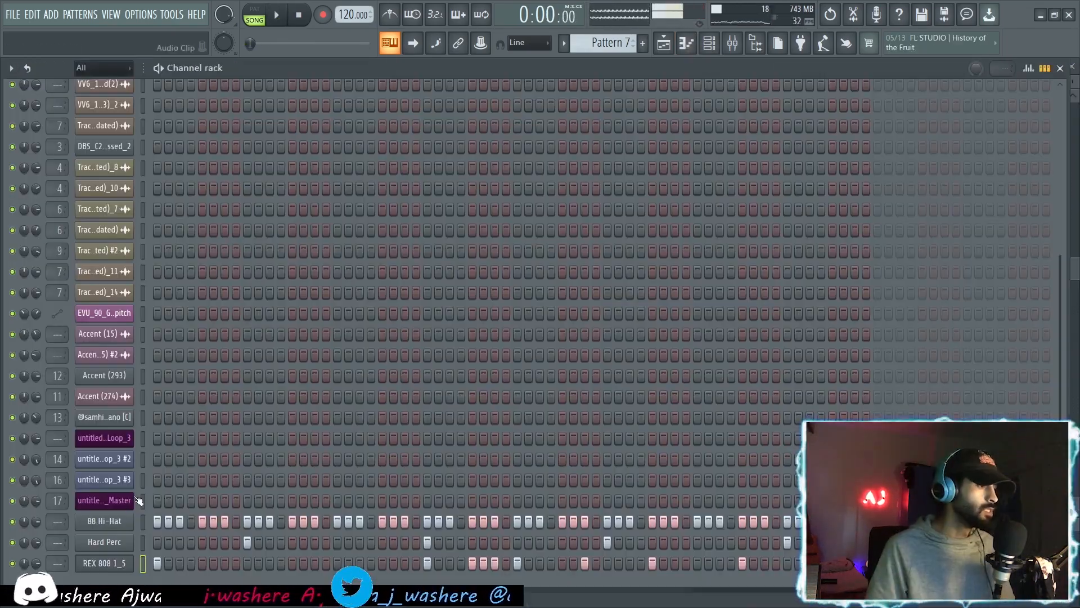
{"action": "left_click", "coordinate": [135, 500]}
{"action": "right_click", "coordinate": [691, 171]}
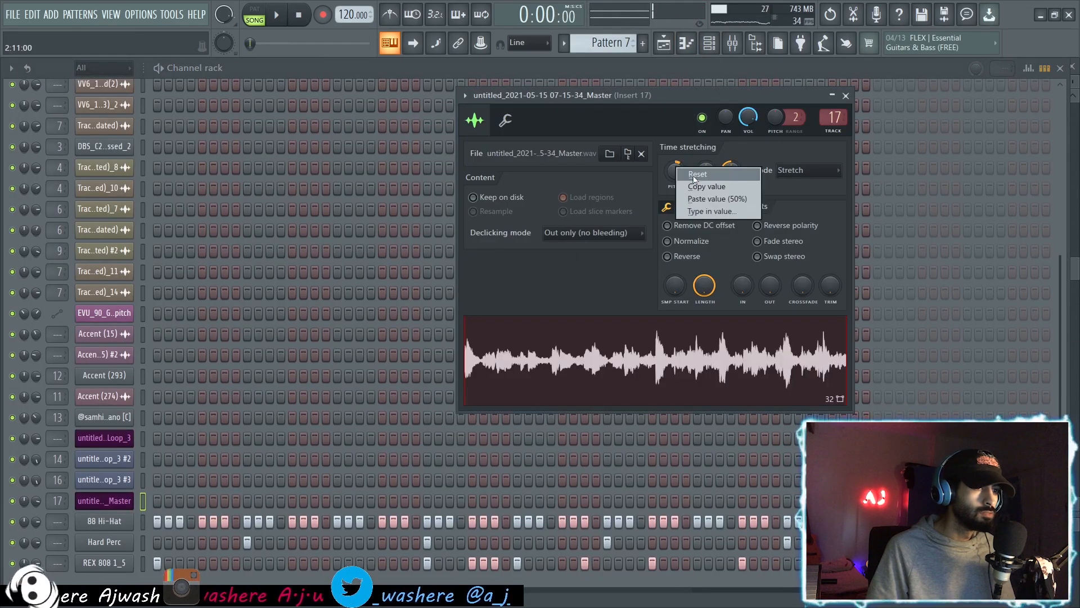
{"action": "left_click", "coordinate": [699, 174]}
Open the REX 808 1_5 piano roll, transpose all its notes down two semitones and play the bass line.
{"action": "right_click", "coordinate": [135, 566]}
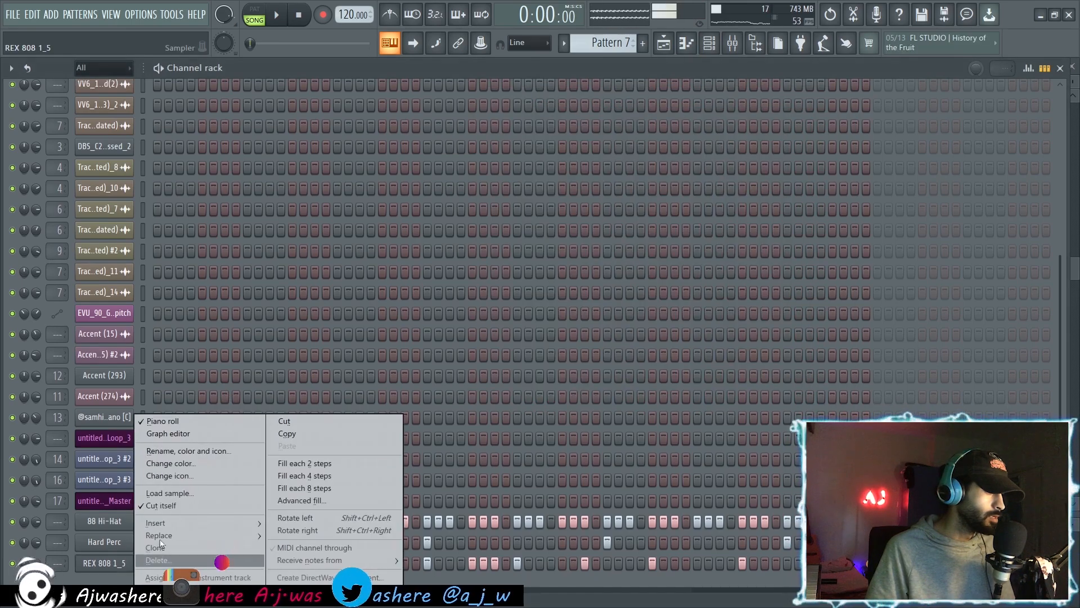
{"action": "left_click", "coordinate": [181, 421]}
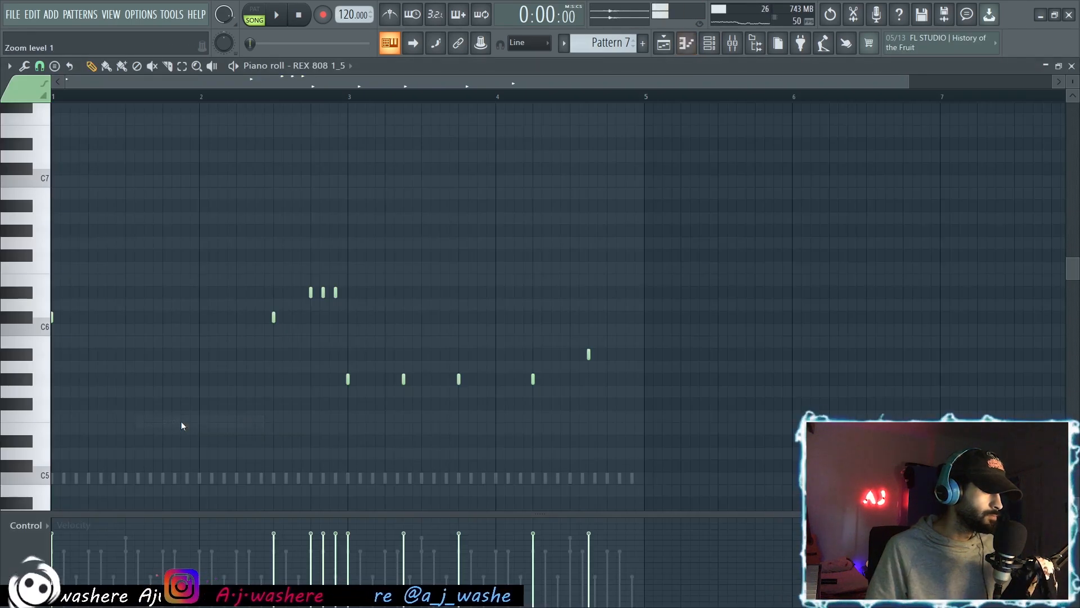
{"action": "key", "text": "space"}
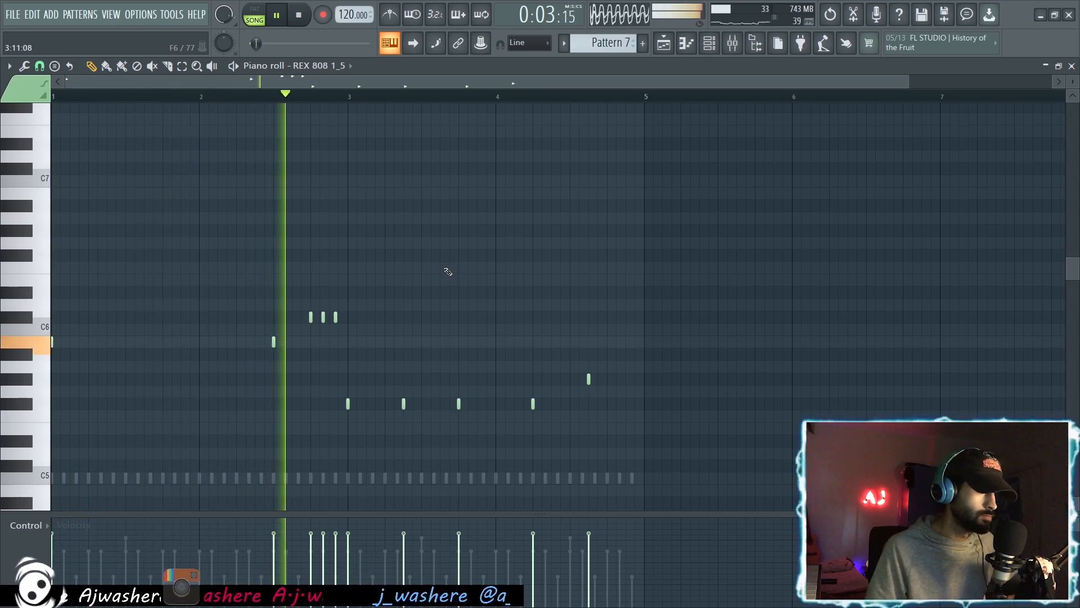
Return to the channel rack and reopen the piano roll of the REX 808 1_5 bass line in Pattern 7.
{"action": "left_click", "coordinate": [711, 45]}
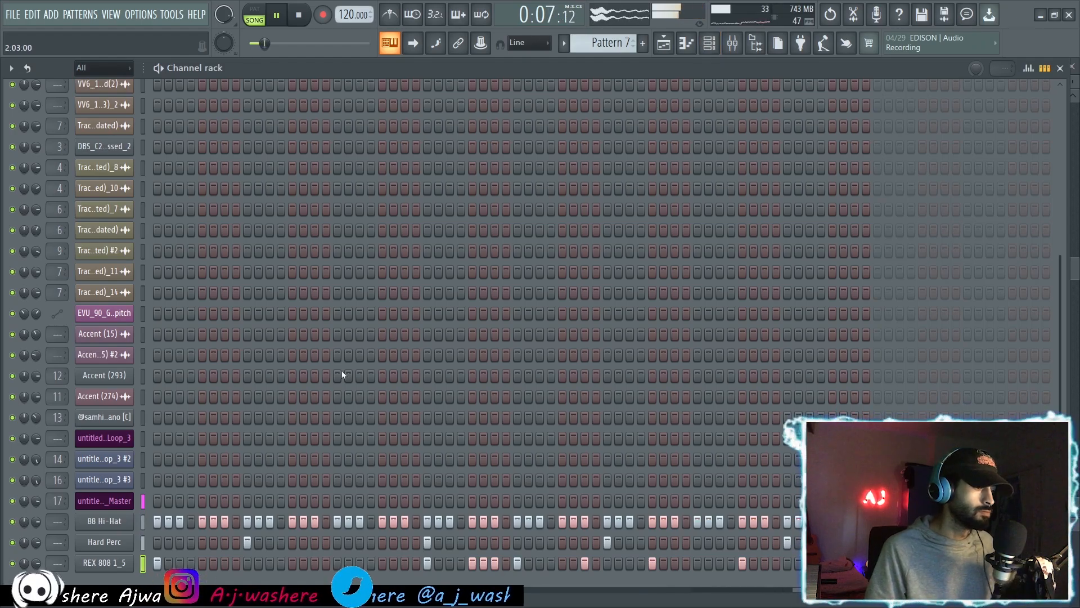
{"action": "right_click", "coordinate": [118, 565]}
{"action": "left_click", "coordinate": [176, 425]}
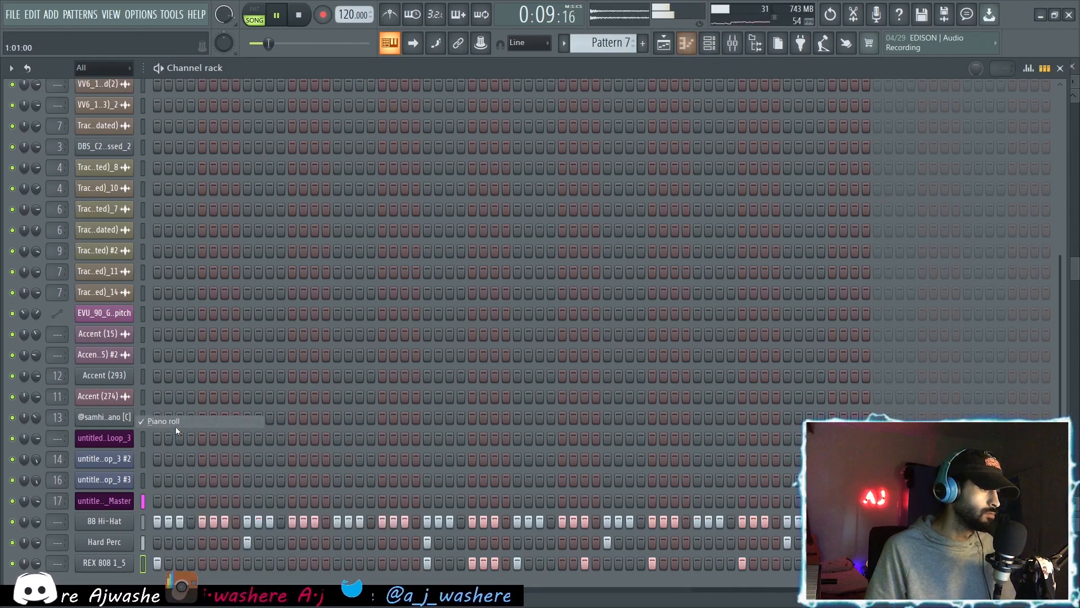
{"action": "right_click", "coordinate": [125, 558]}
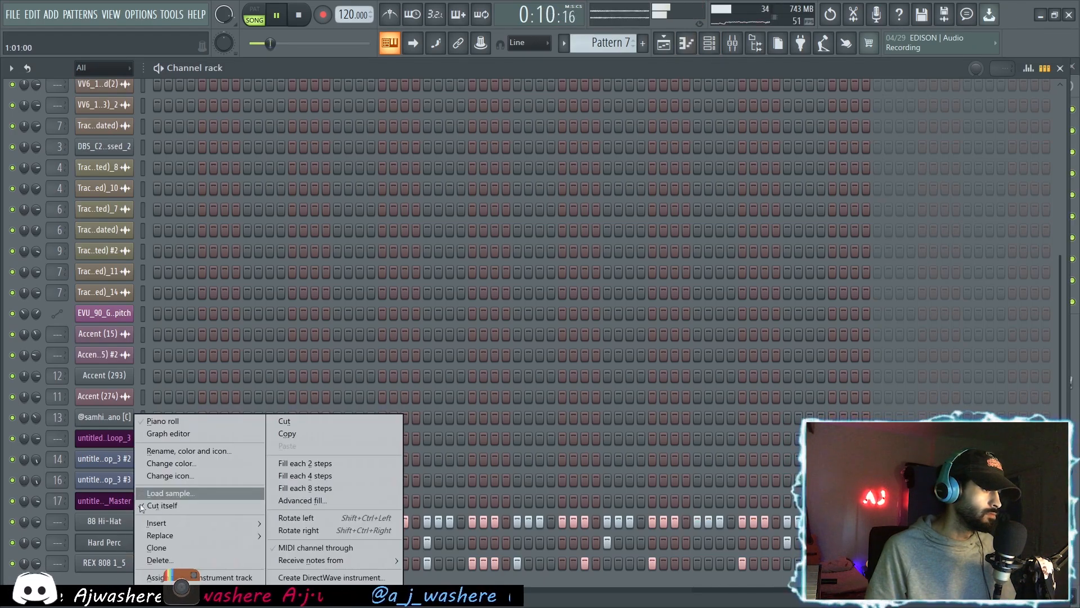
{"action": "left_click", "coordinate": [168, 421]}
{"action": "scroll", "coordinate": [582, 296], "scroll_direction": "down", "scroll_amount": 1}
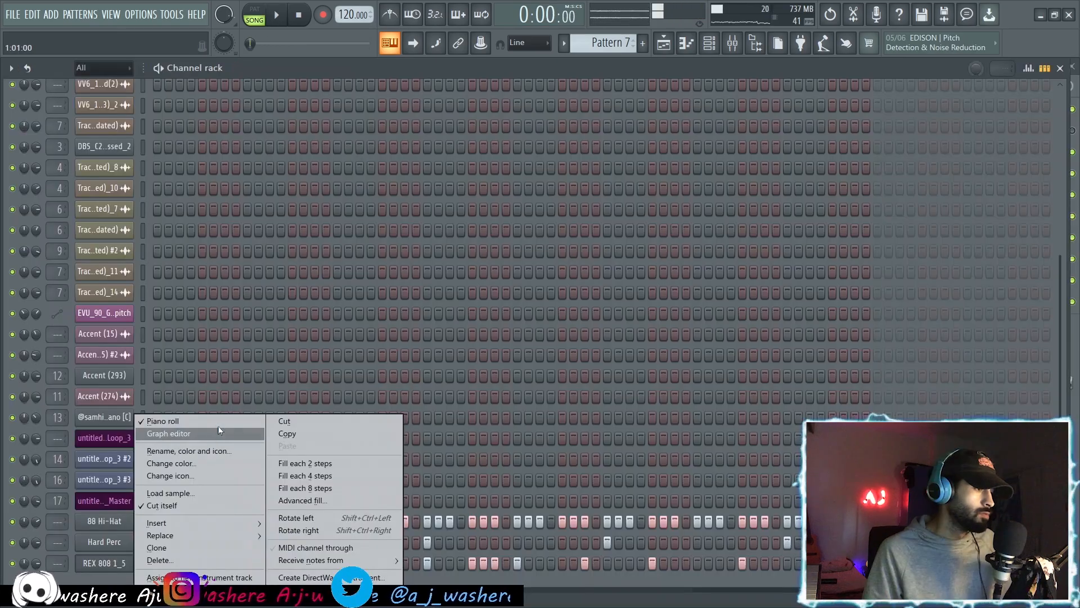
{"action": "left_click", "coordinate": [119, 544]}
{"action": "right_click", "coordinate": [120, 558]}
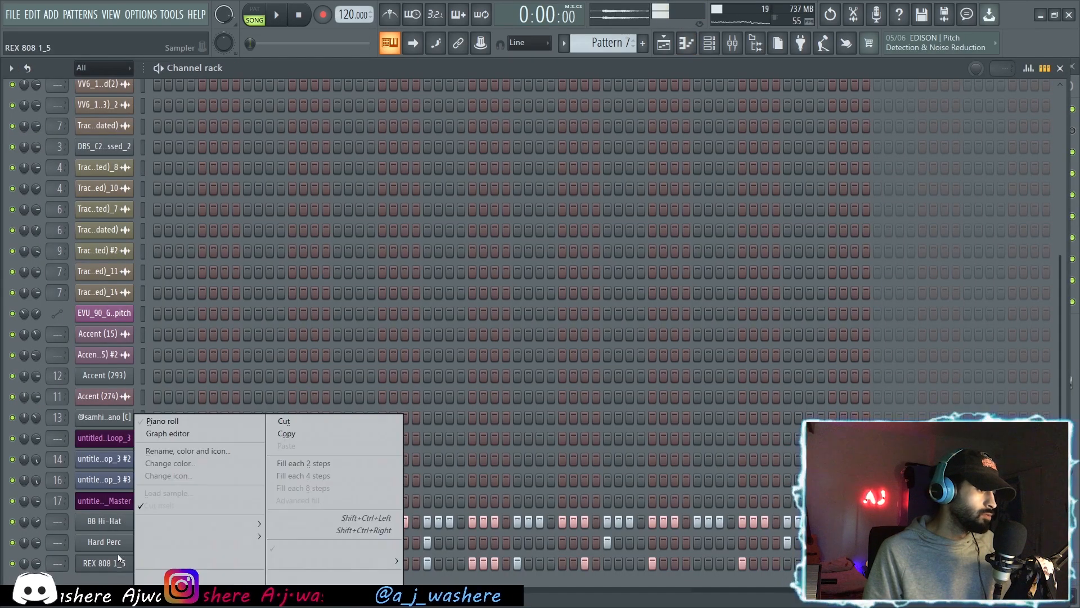
{"action": "left_click", "coordinate": [200, 412]}
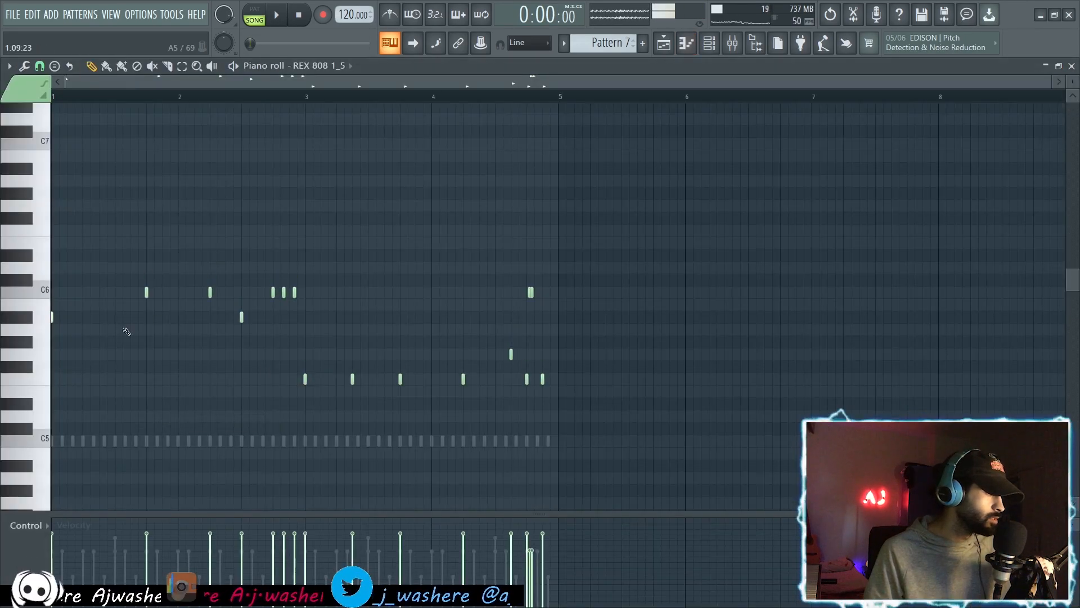
Select the 07-15-34 master recording's channel, play the arrangement with the Pattern 7 clips and check the effects on mixer insert 16.
{"action": "left_click", "coordinate": [711, 45]}
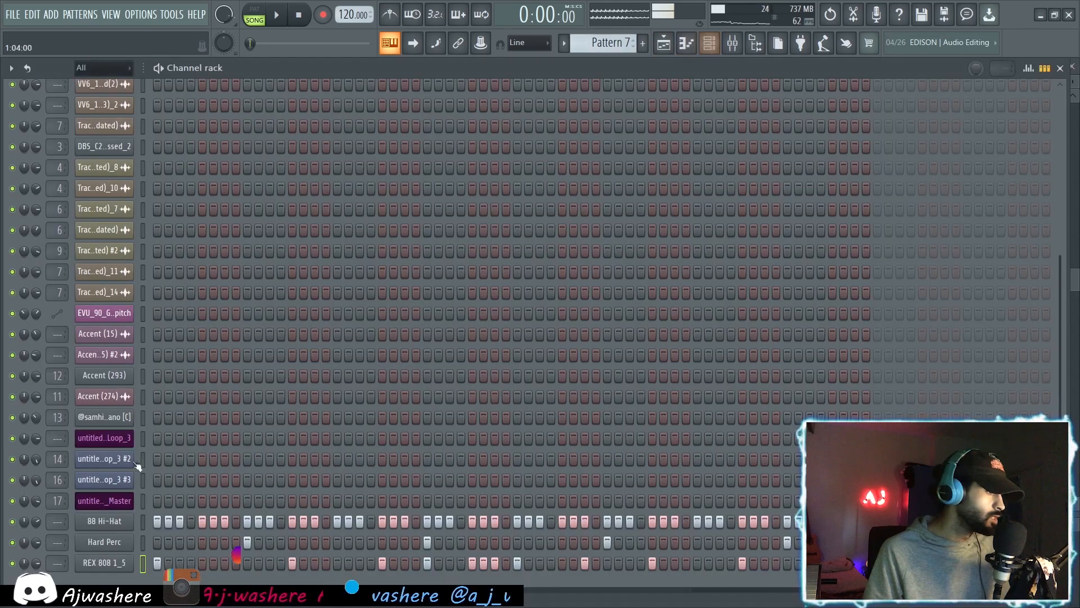
{"action": "left_click", "coordinate": [99, 500]}
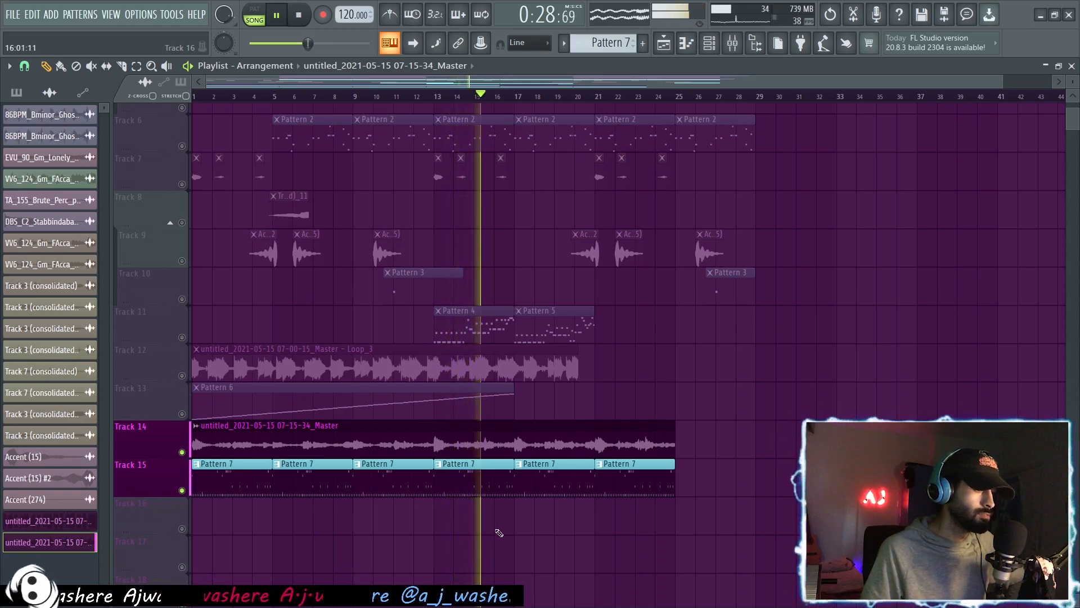
{"action": "left_click", "coordinate": [718, 47]}
{"action": "left_click", "coordinate": [719, 49]}
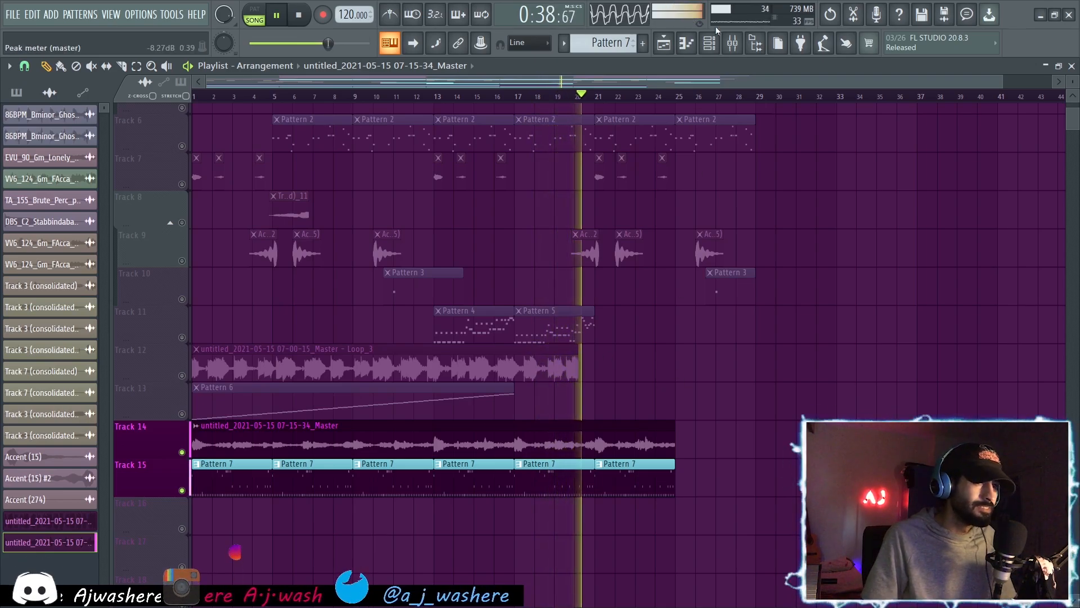
{"action": "key", "text": "F9"}
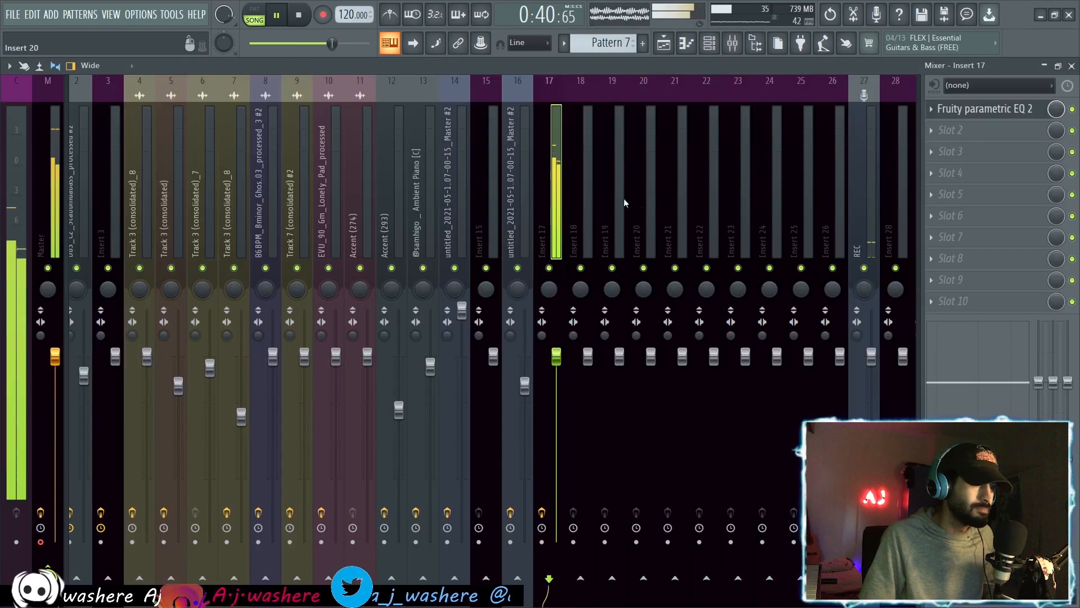
{"action": "key", "text": "Left"}
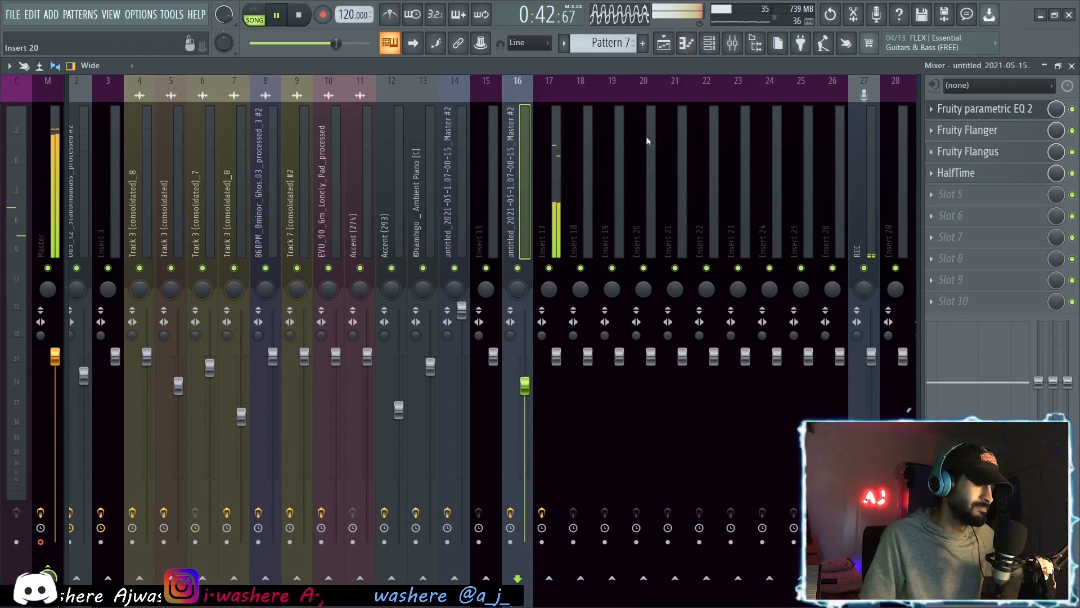
Return to the playlist, stop the playback and switch to the Paint tool.
{"action": "left_click", "coordinate": [661, 41]}
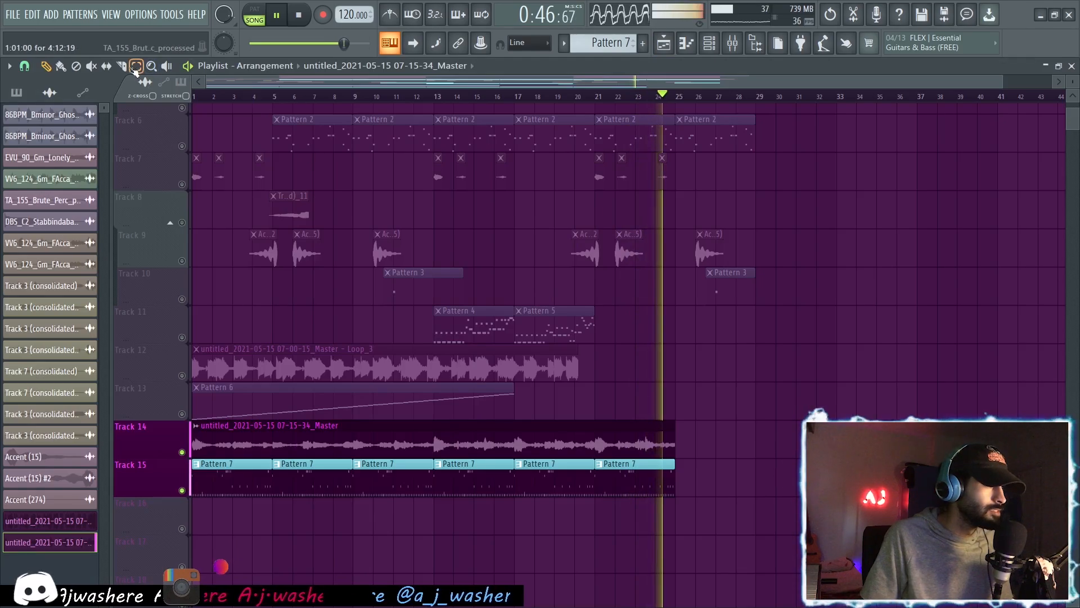
{"action": "key", "text": "space"}
{"action": "left_click", "coordinate": [61, 66]}
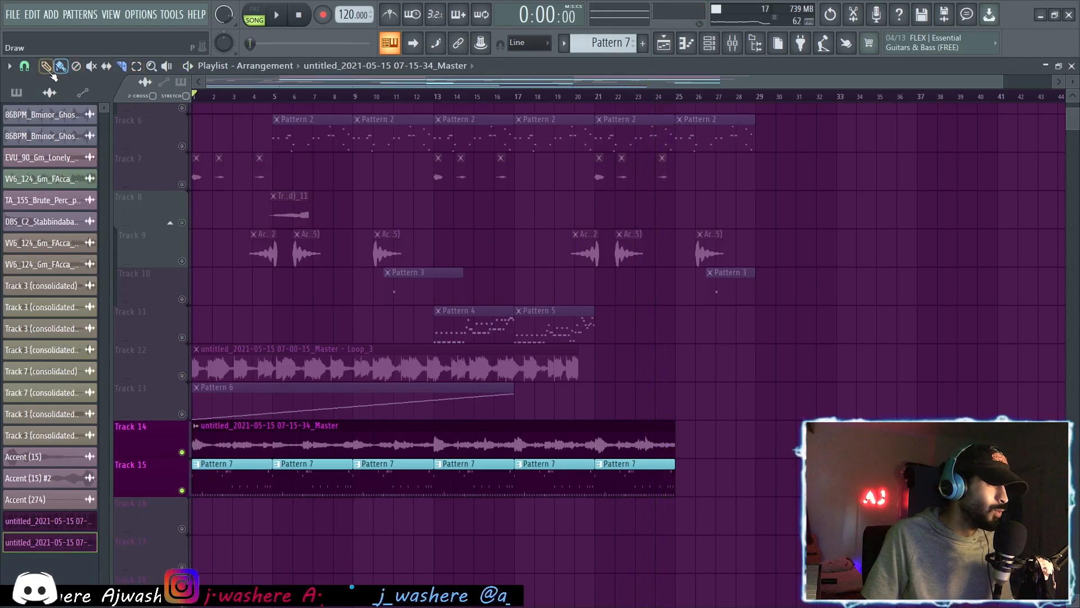